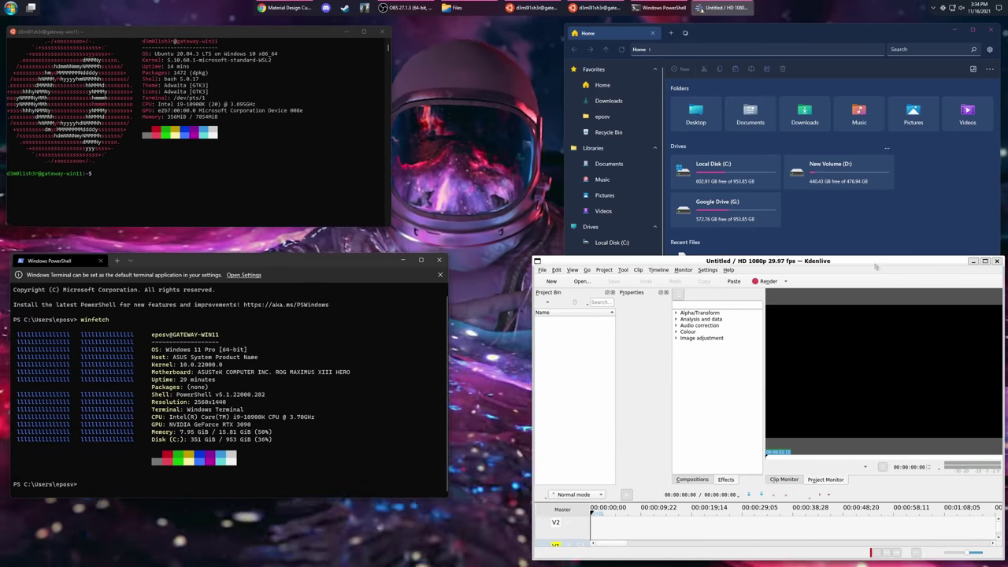
- Drag the Kdenlive window slightly up and to the left
drag(876, 267, 821, 243)
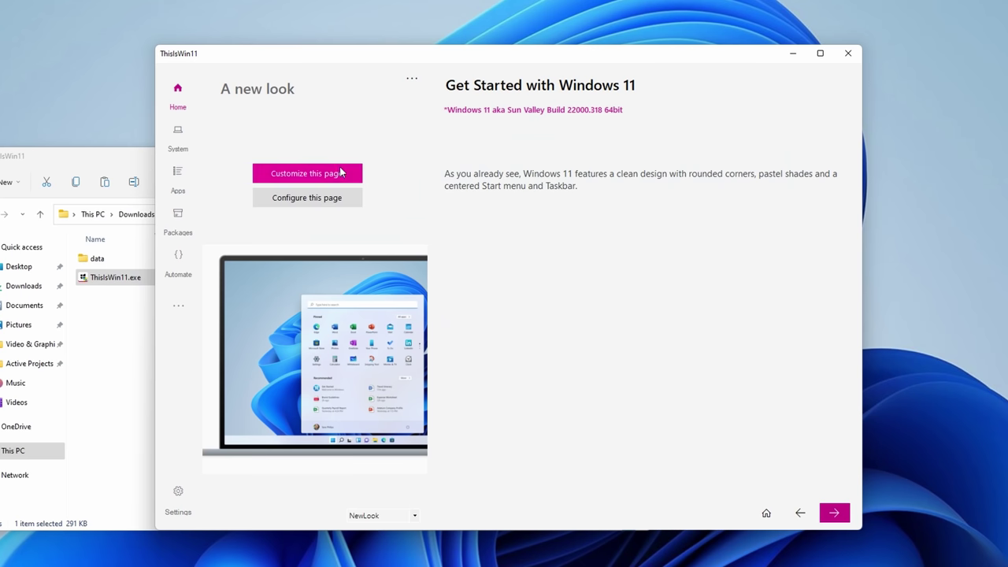
- Switch ThisIsWin11 to the Change settings page and cancel the preset file picker
click(401, 516)
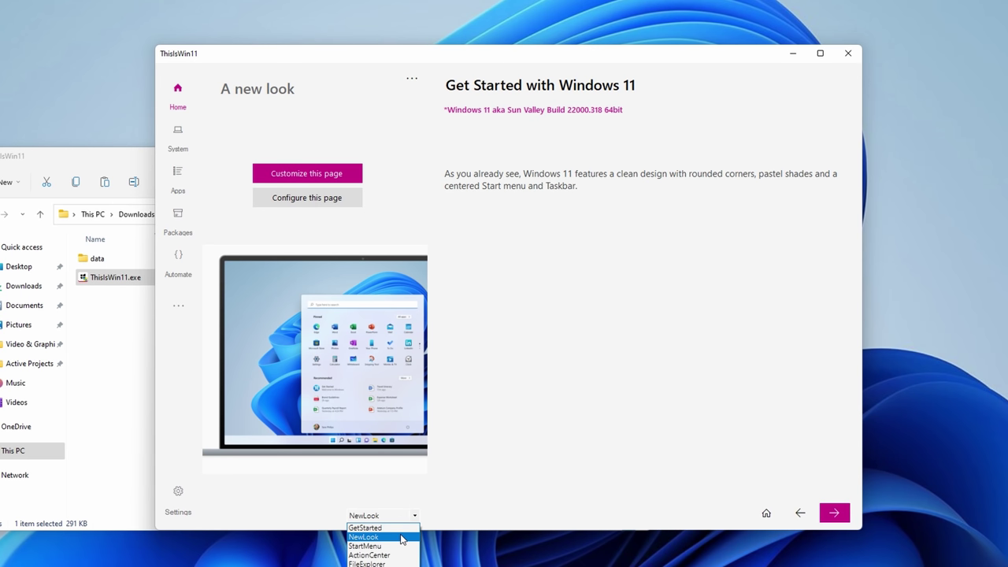
click(402, 538)
click(312, 177)
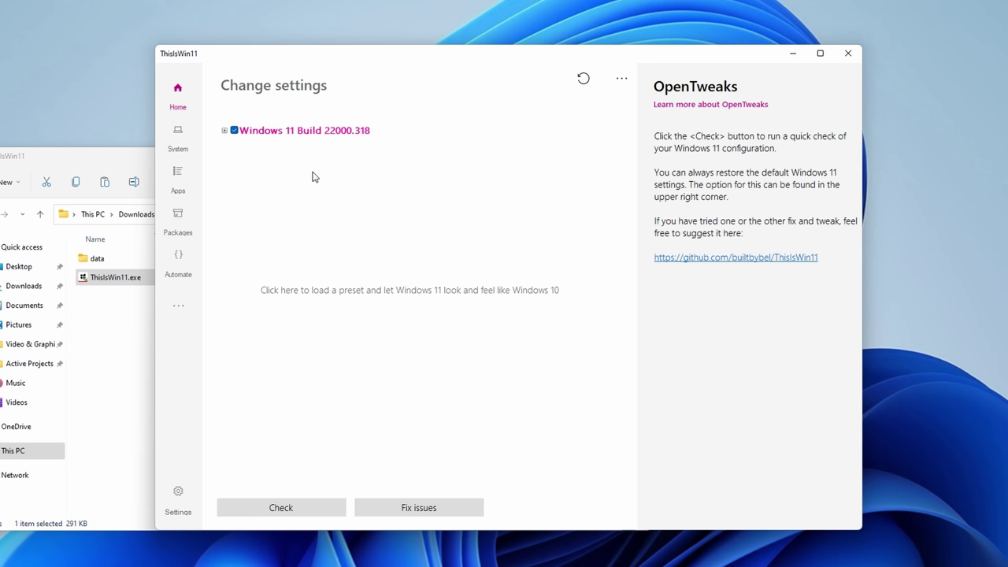
click(384, 292)
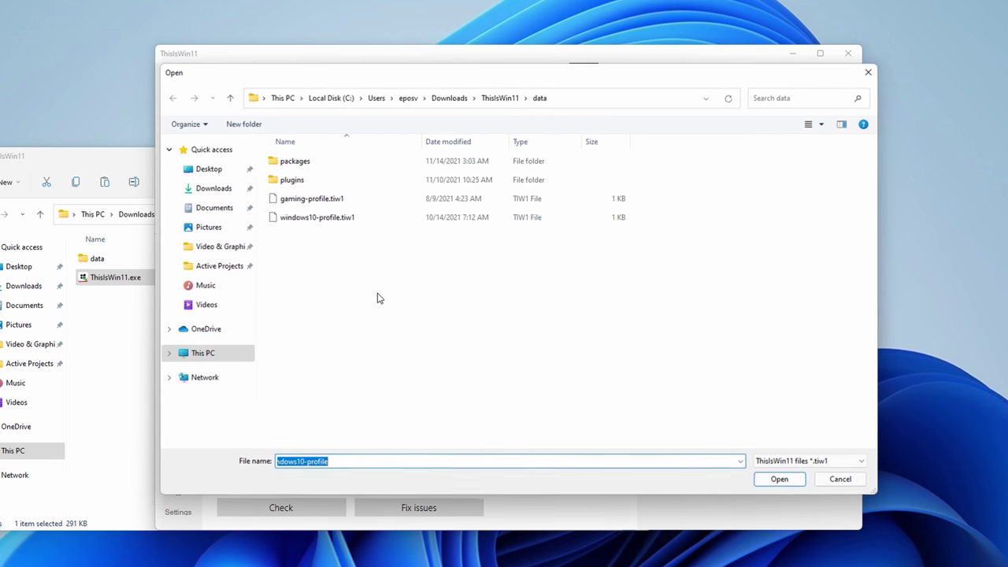
click(849, 480)
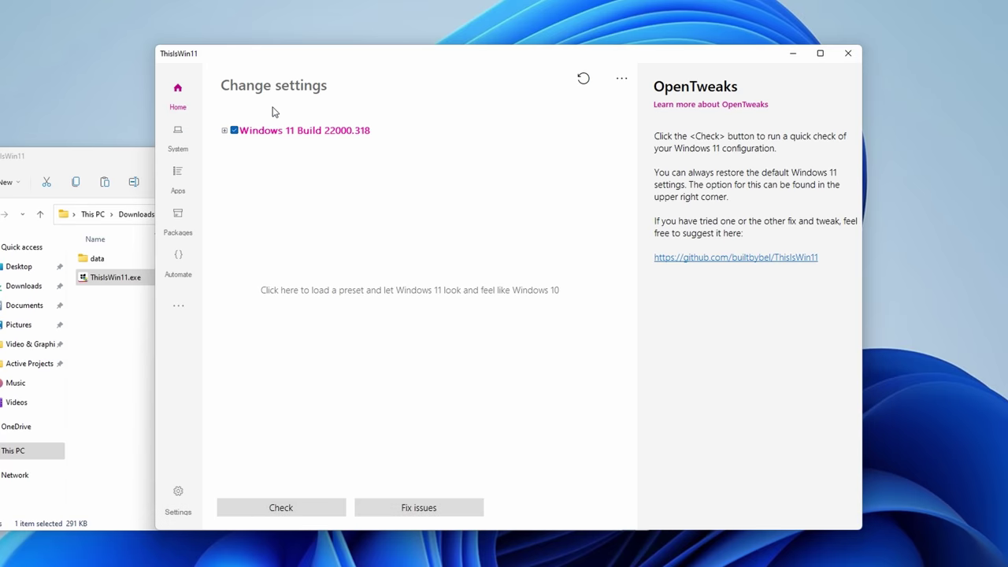
- Expand the Build 22000.318 tweak tree and apply all checked fixes
click(225, 130)
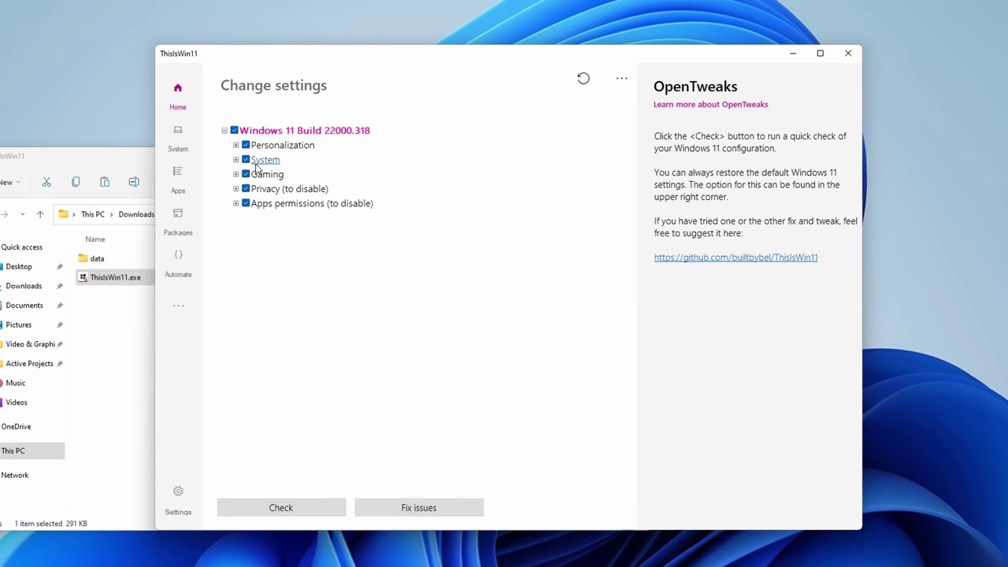
click(236, 189)
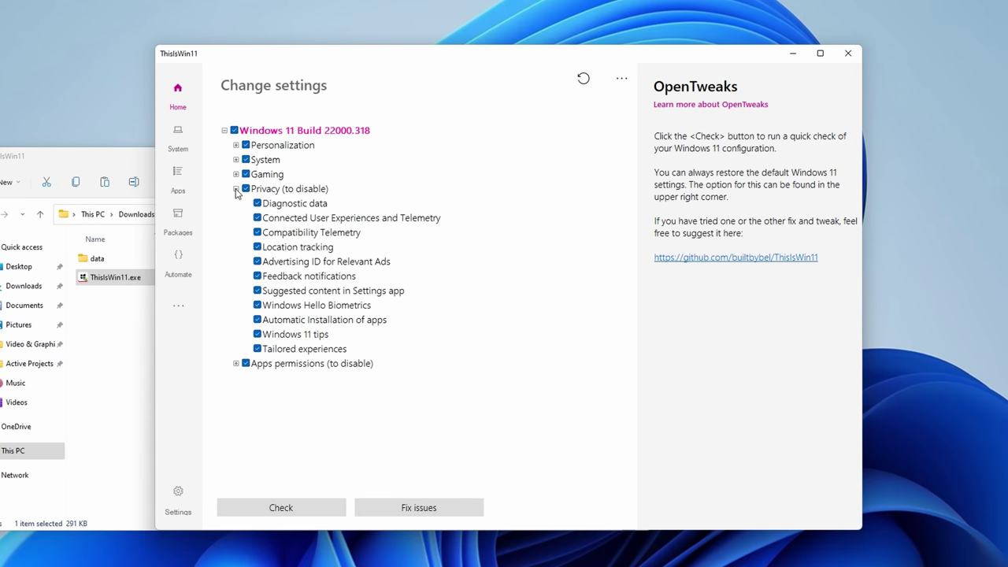
click(237, 189)
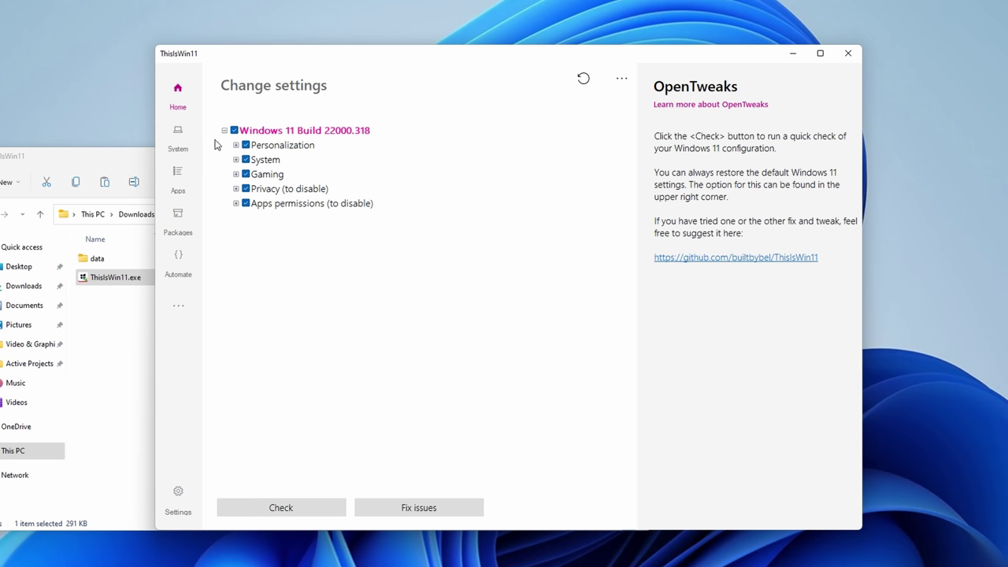
click(431, 505)
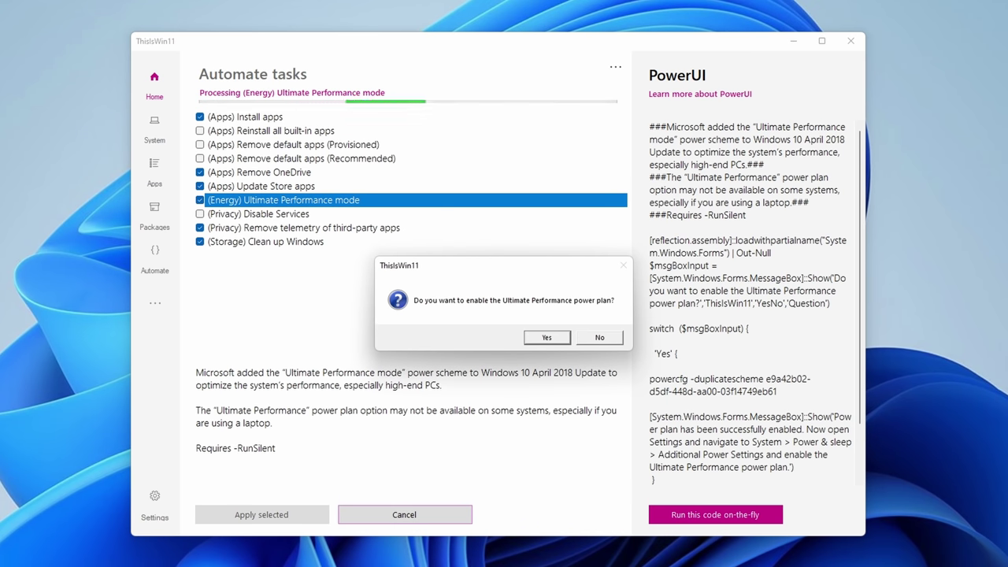
- Accept the Ultimate Performance power plan, acknowledge success, and move the media player window down
click(553, 335)
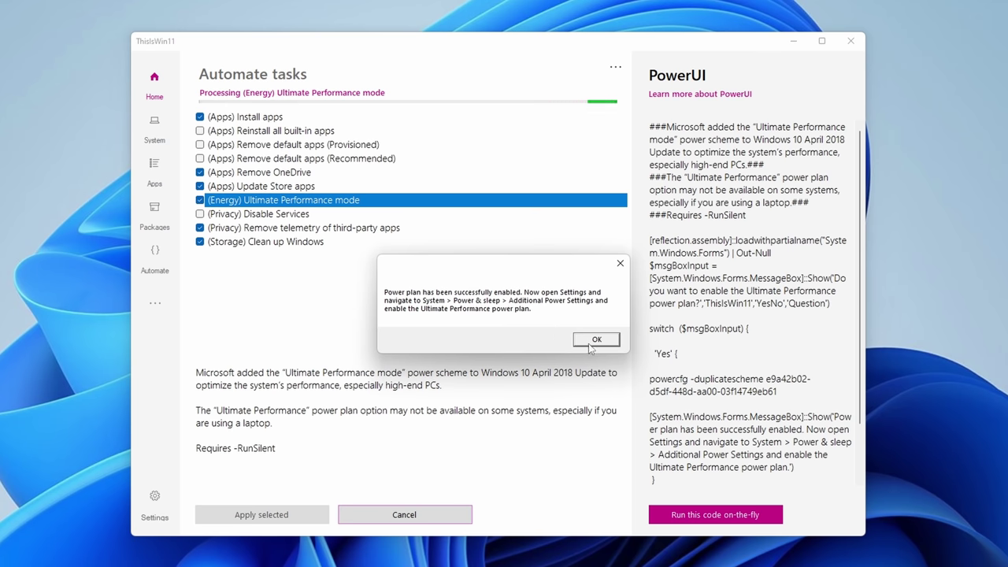
click(596, 339)
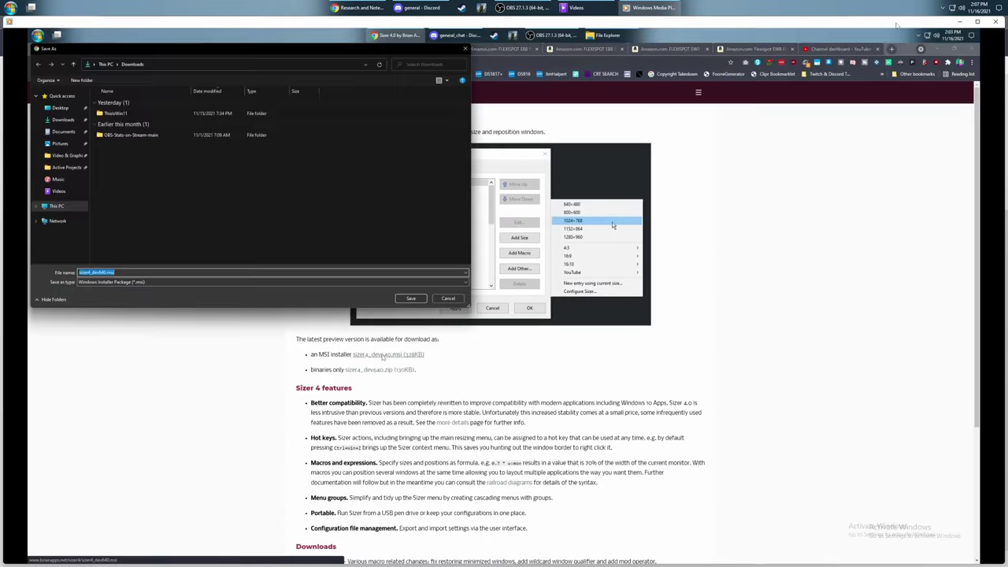
drag(898, 24, 611, 100)
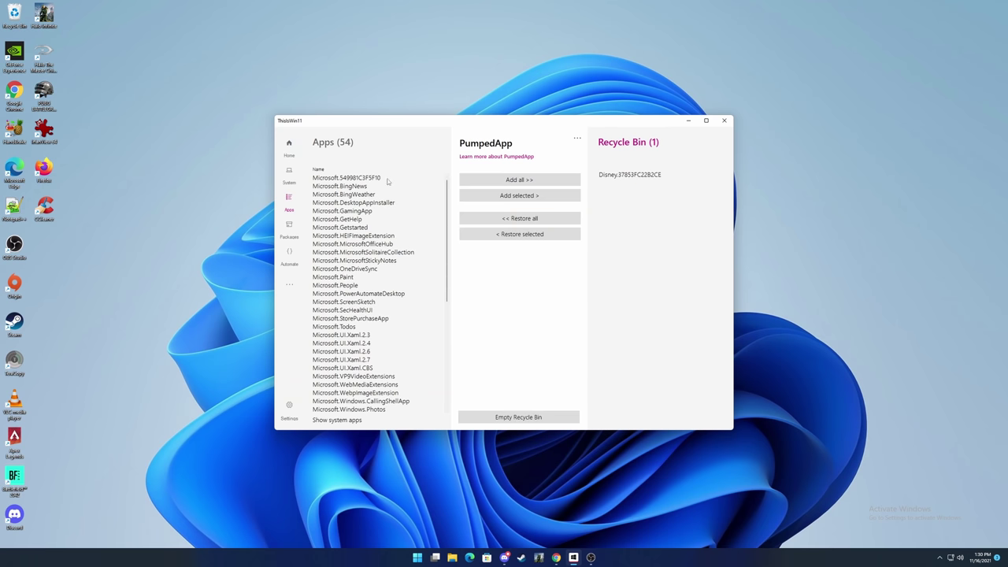
- Send all 54 apps to the Recycle Bin, restoring DesktopAppInstaller, GamingApp and MicrosoftStickyNotes
click(495, 184)
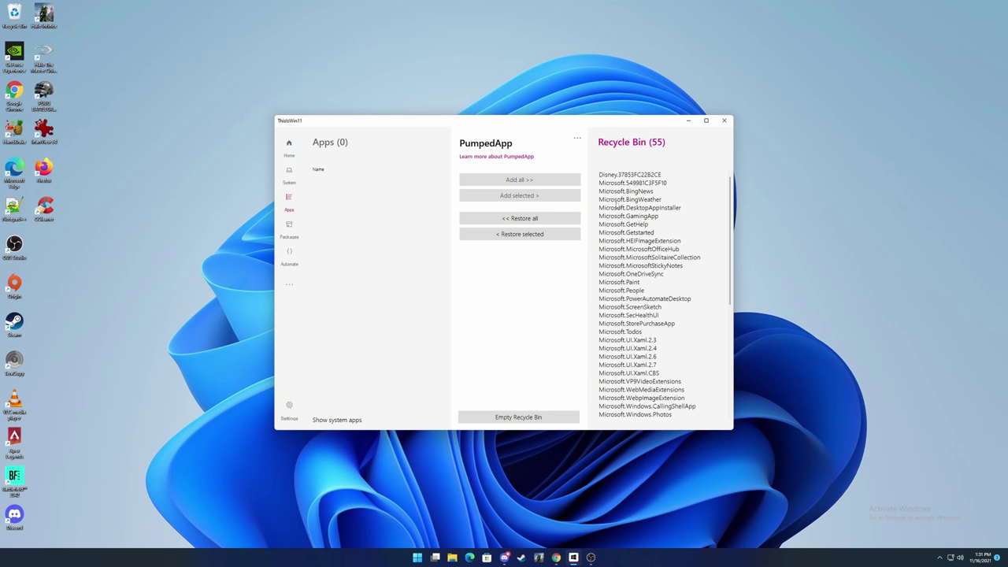
click(640, 210)
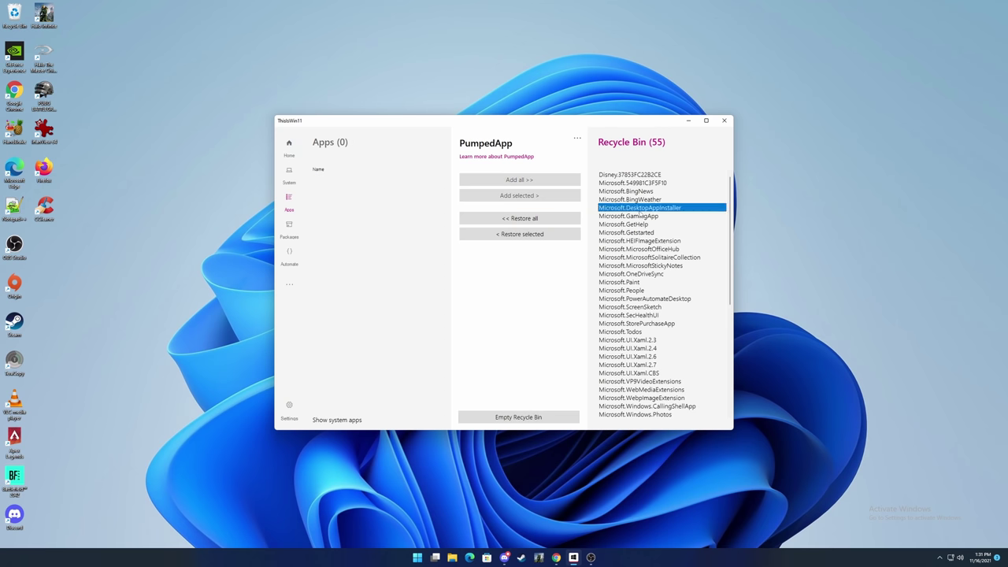
click(551, 234)
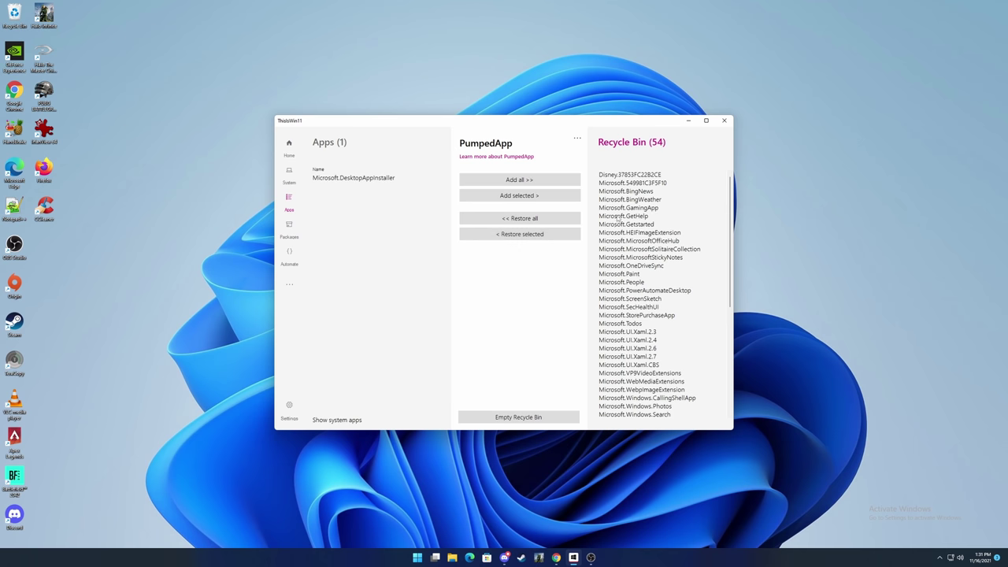
click(566, 234)
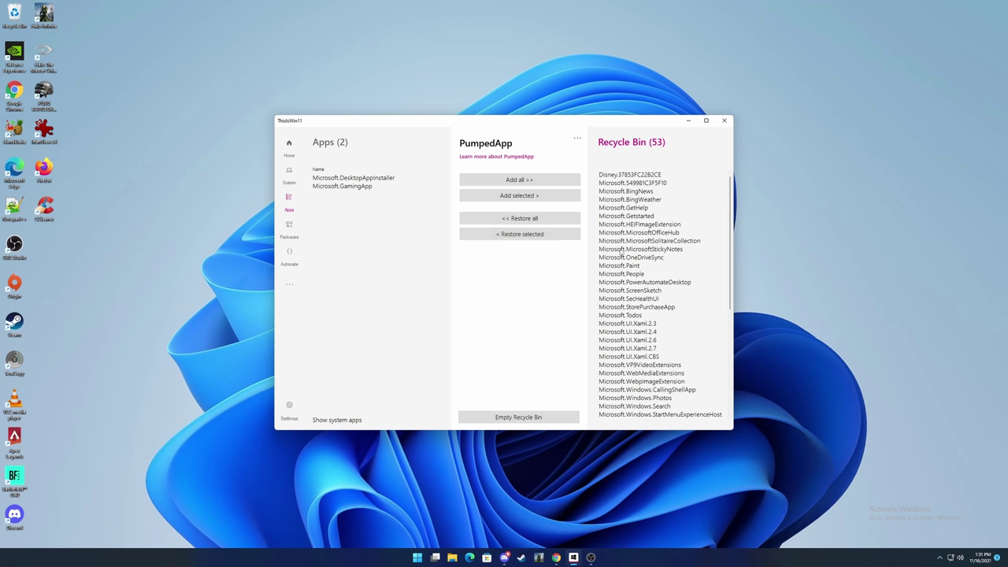
click(622, 251)
click(545, 234)
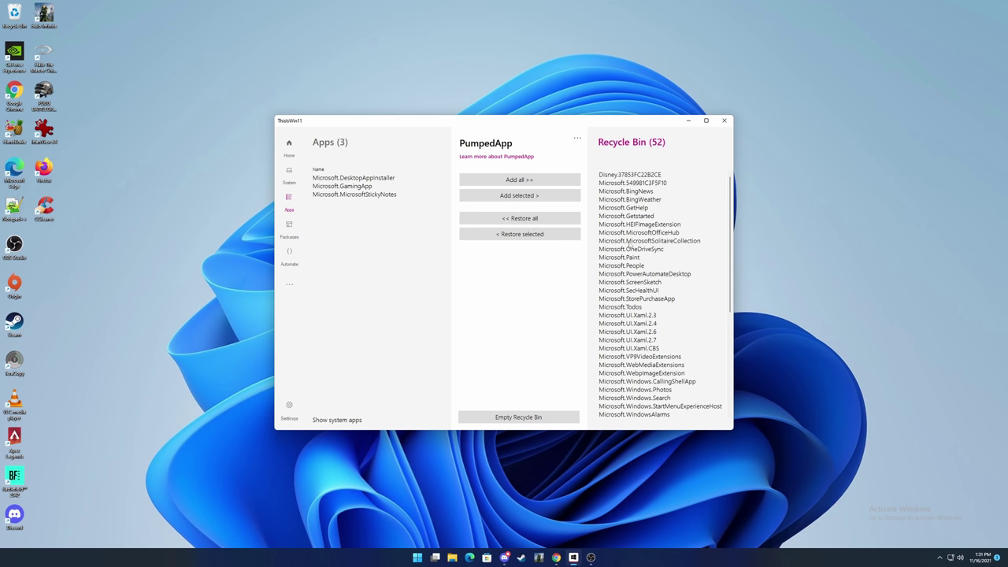
click(628, 242)
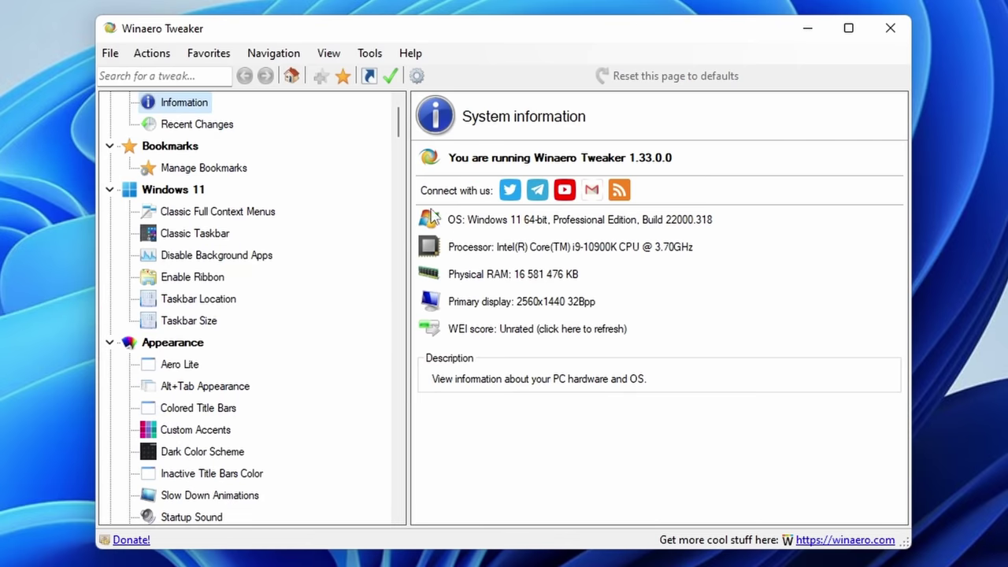
- In Winaero's Windows 11 tweaks, turn Classic Taskbar on and then back off
click(202, 167)
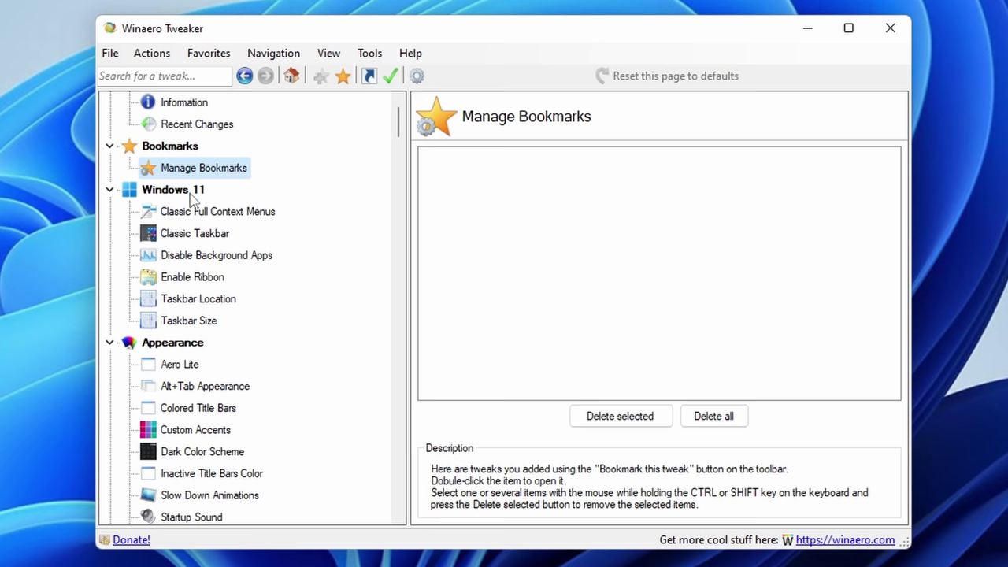
click(190, 194)
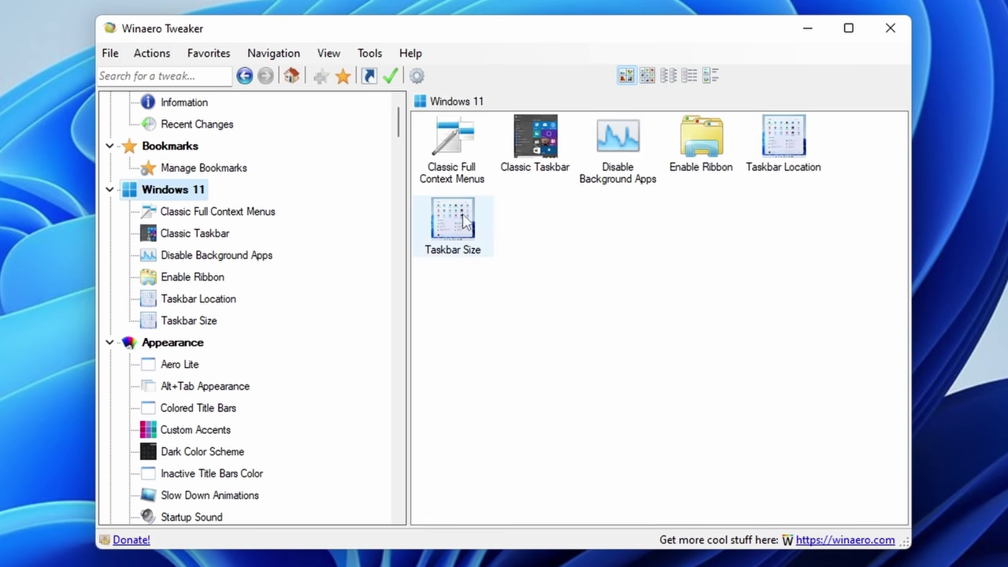
click(220, 233)
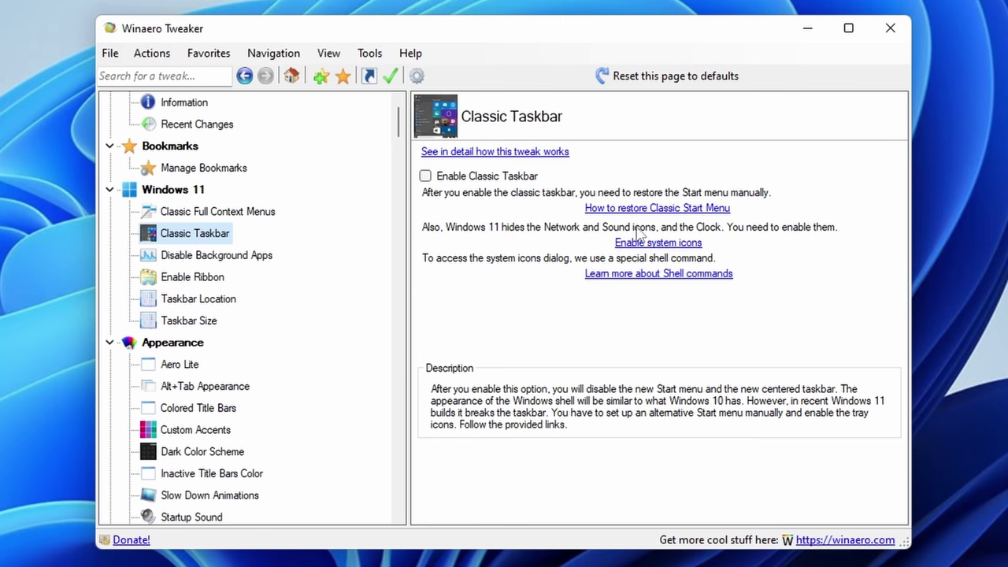
click(426, 176)
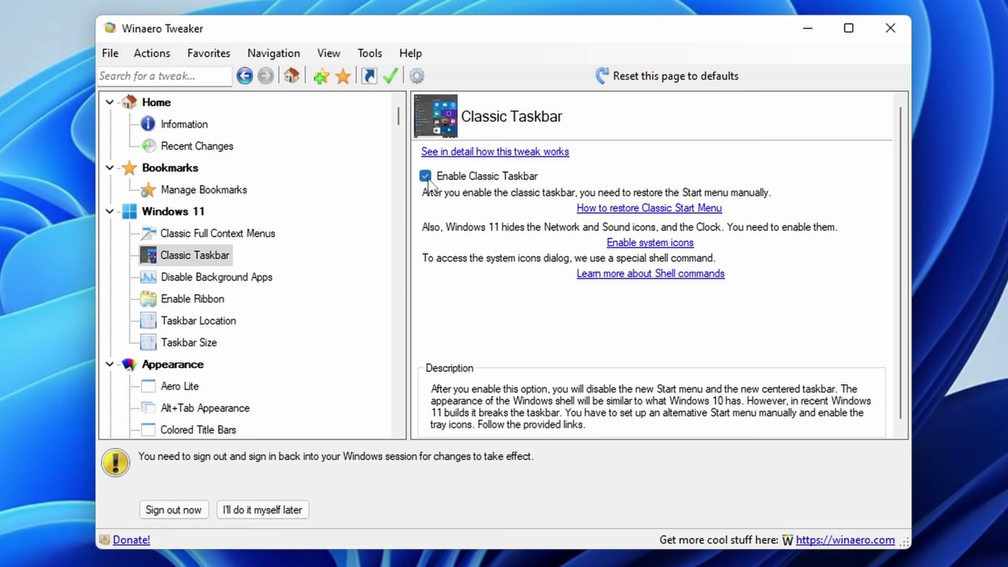
click(426, 176)
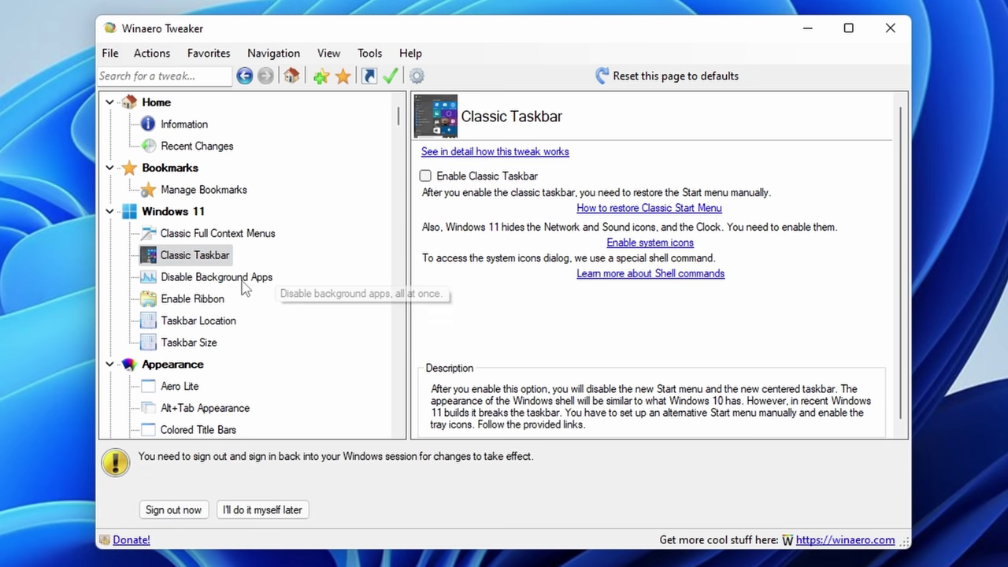
scroll(225, 338, down, 4)
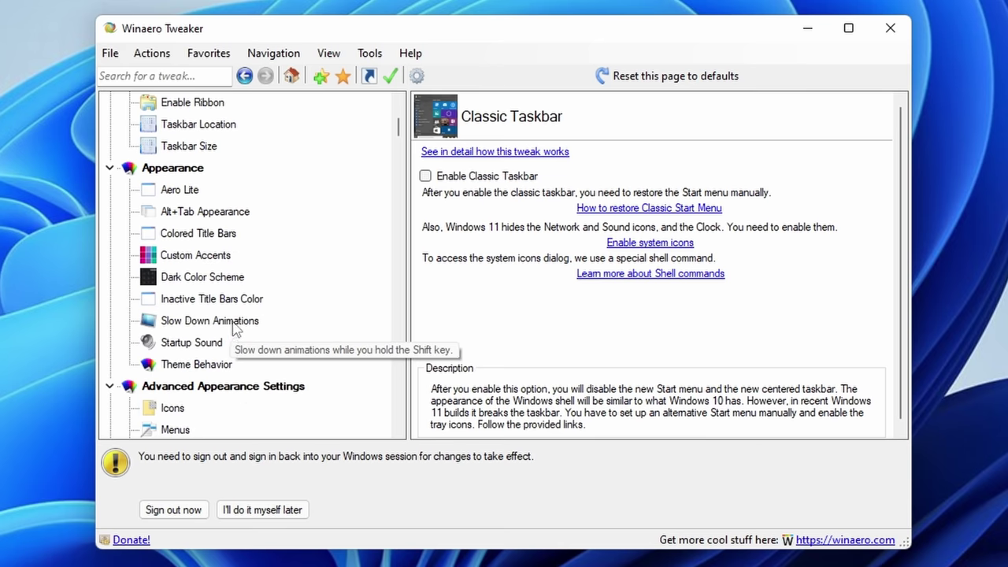
scroll(236, 327, down, 3)
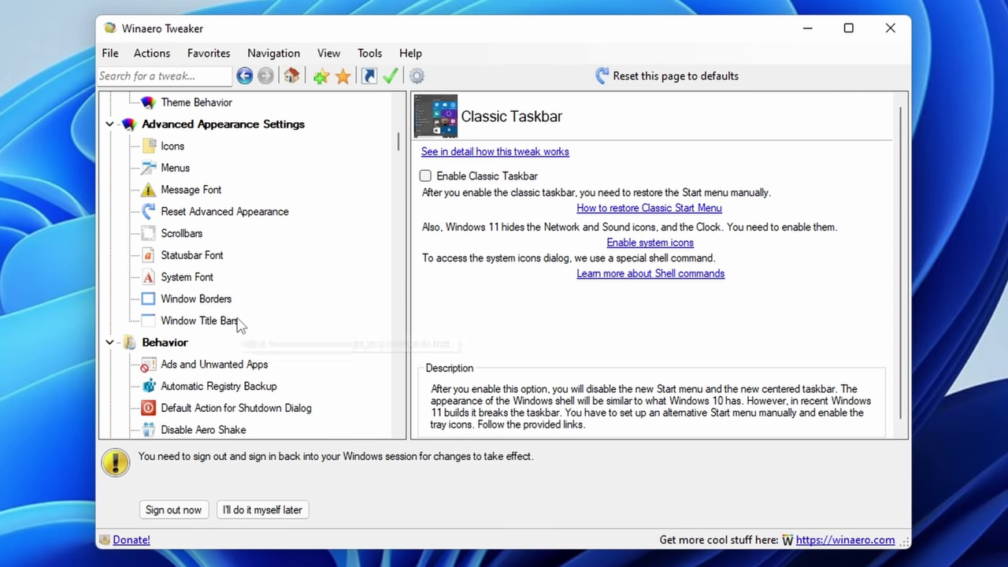
scroll(238, 323, up, 6)
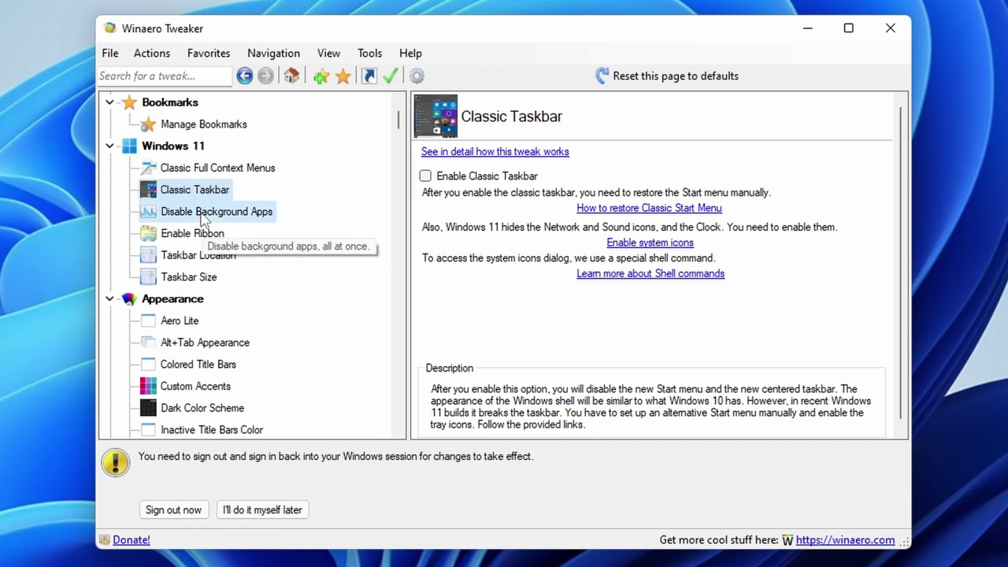
- Enable the Ribbon in File Explorer and follow the 7+ Taskbar Tweaker link
click(207, 213)
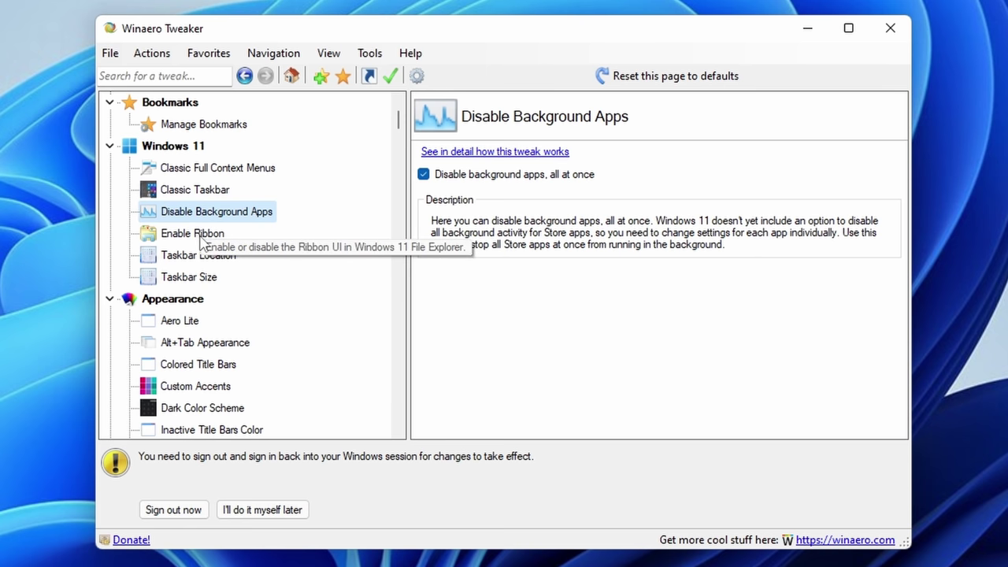
click(201, 235)
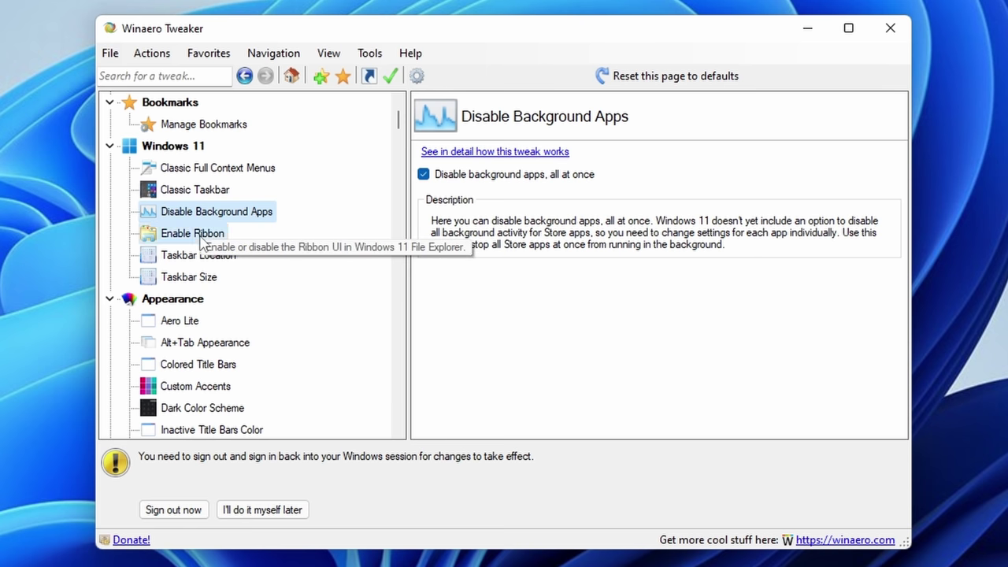
click(198, 254)
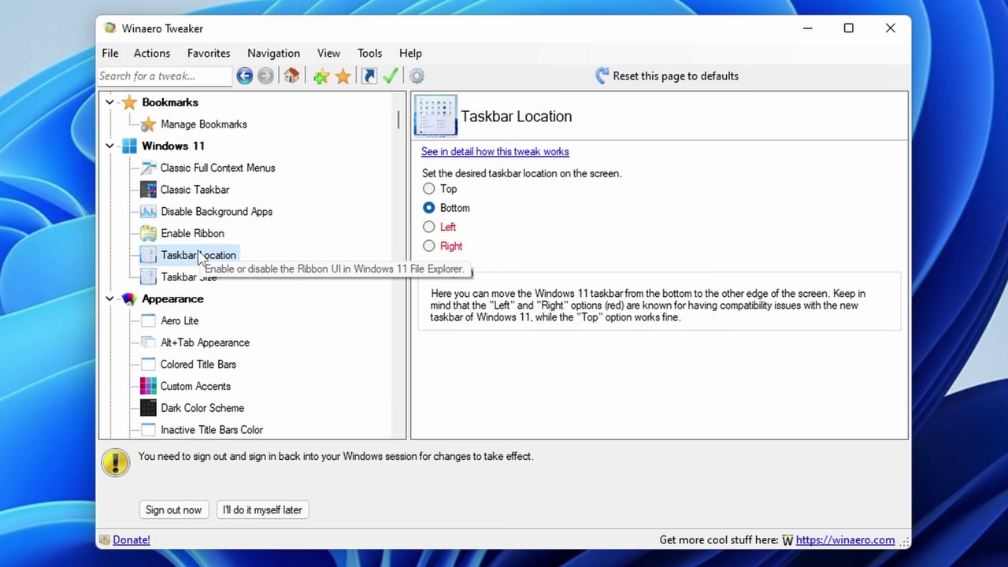
click(201, 235)
click(426, 178)
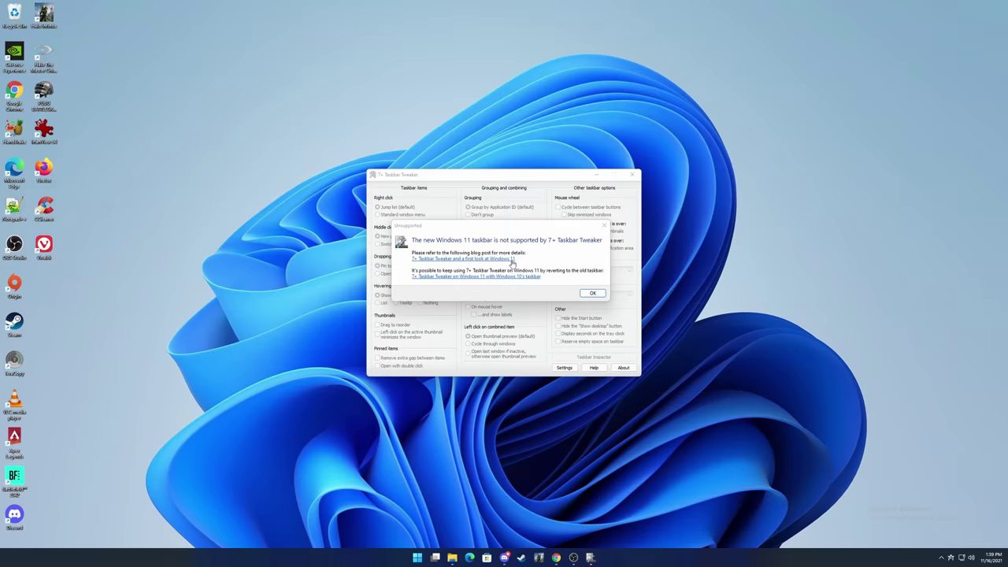
click(509, 259)
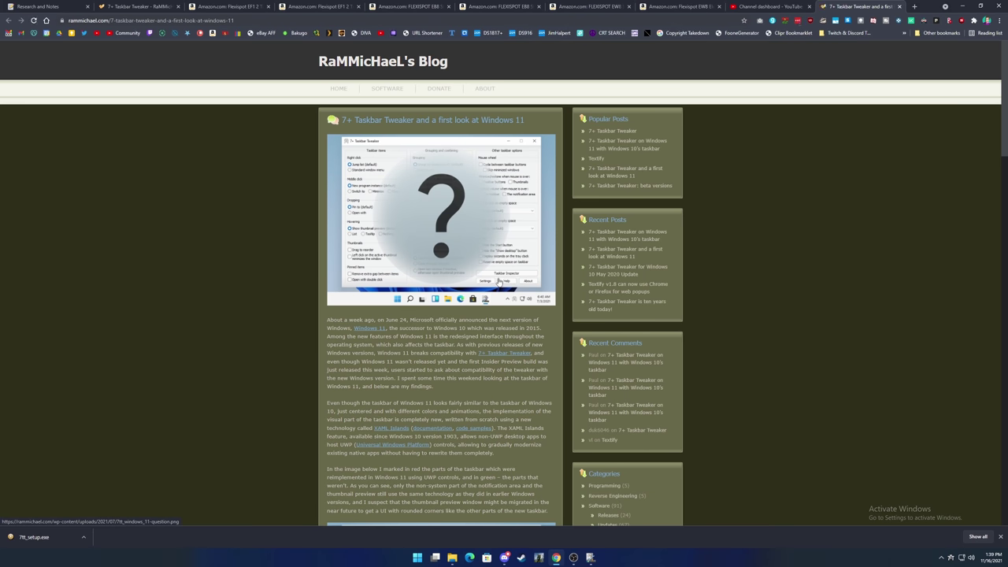
- Scroll the rammichael.com post past the embedded video to the reader comments
scroll(498, 281, down, 1)
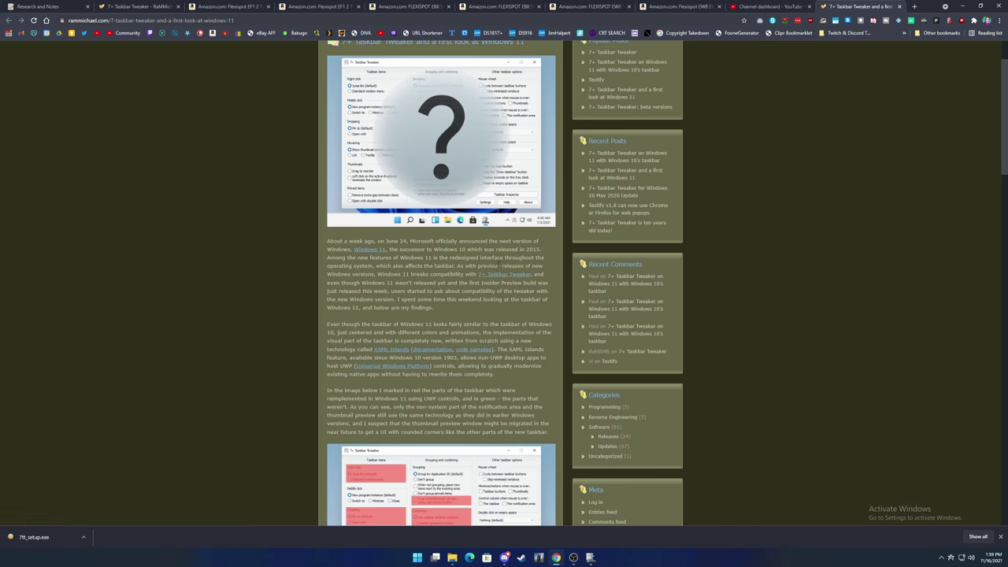
scroll(499, 266, down, 3)
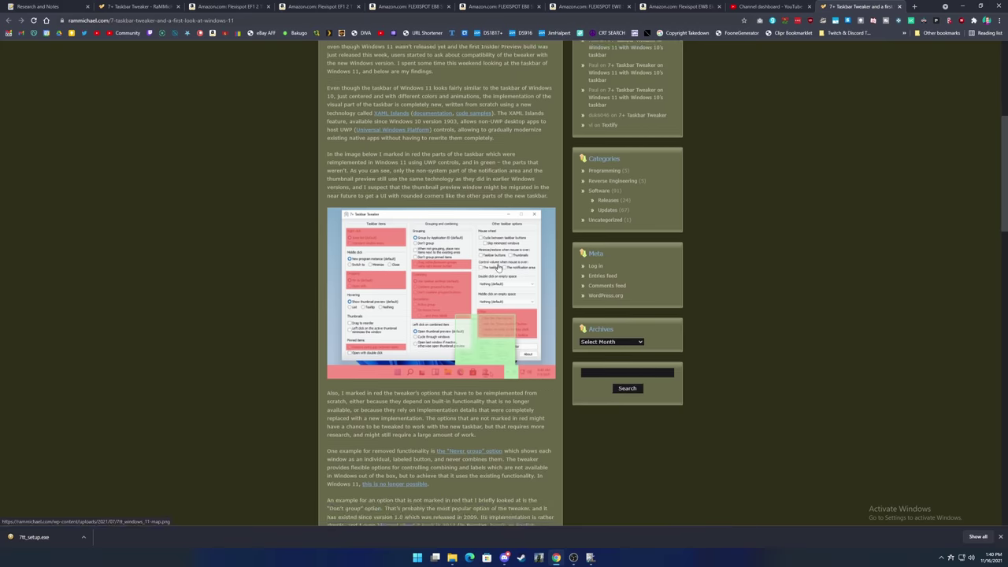
scroll(498, 268, down, 4)
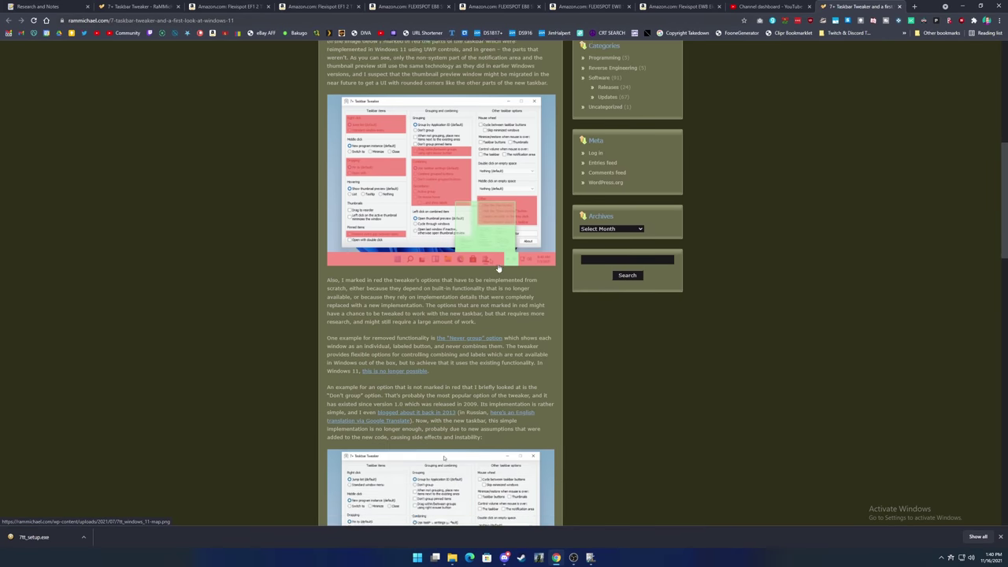
scroll(498, 268, down, 2)
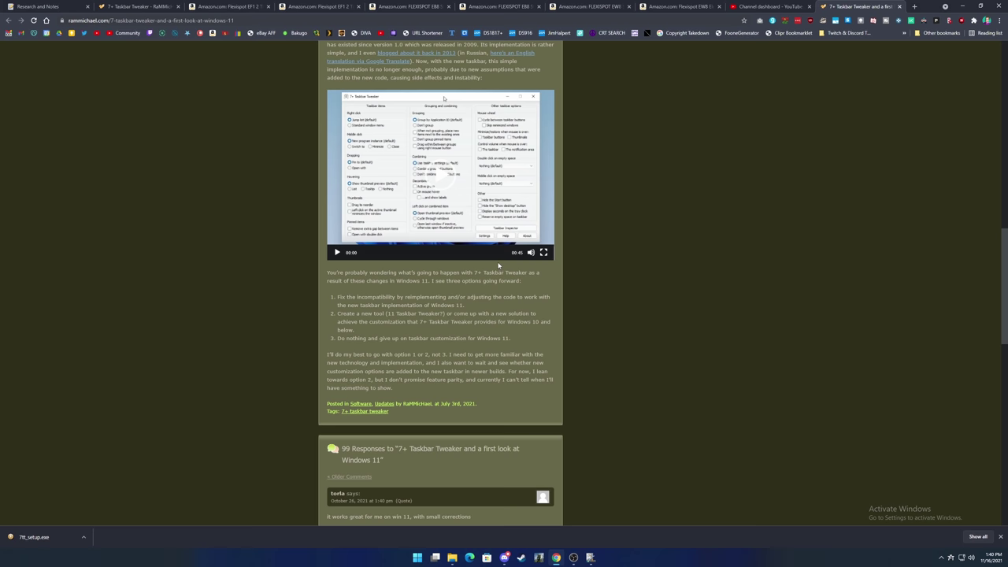
scroll(498, 265, down, 1)
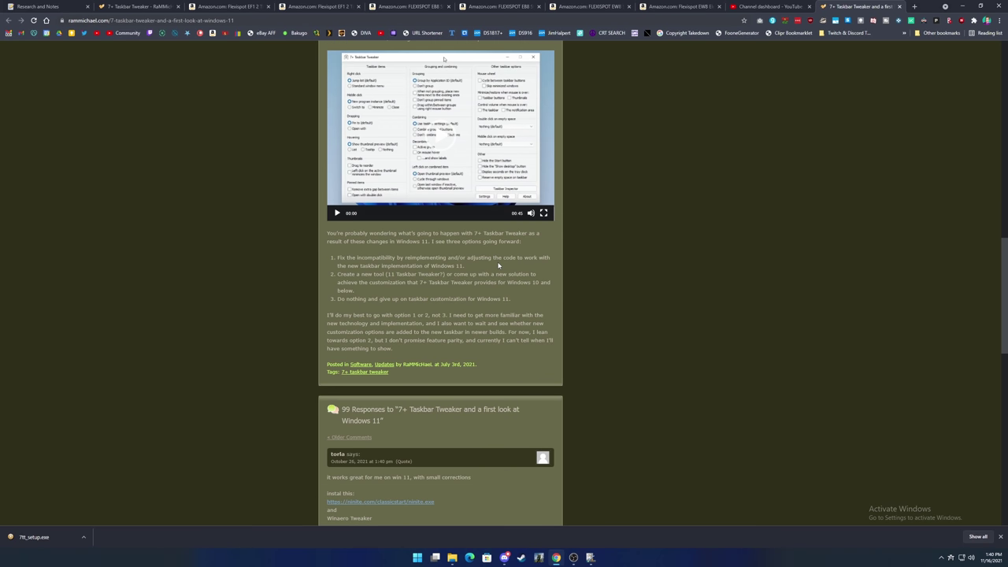
scroll(498, 266, down, 1)
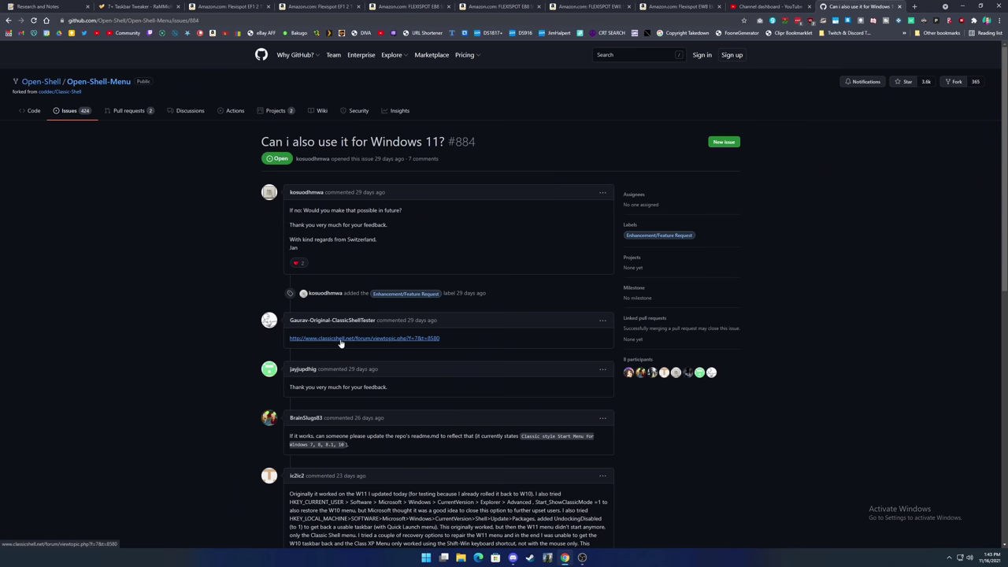
- Open the classicshell.net link in a background tab, go back, then switch to that tab
middle_click(340, 344)
key(alt+Left)
key(alt+Left)
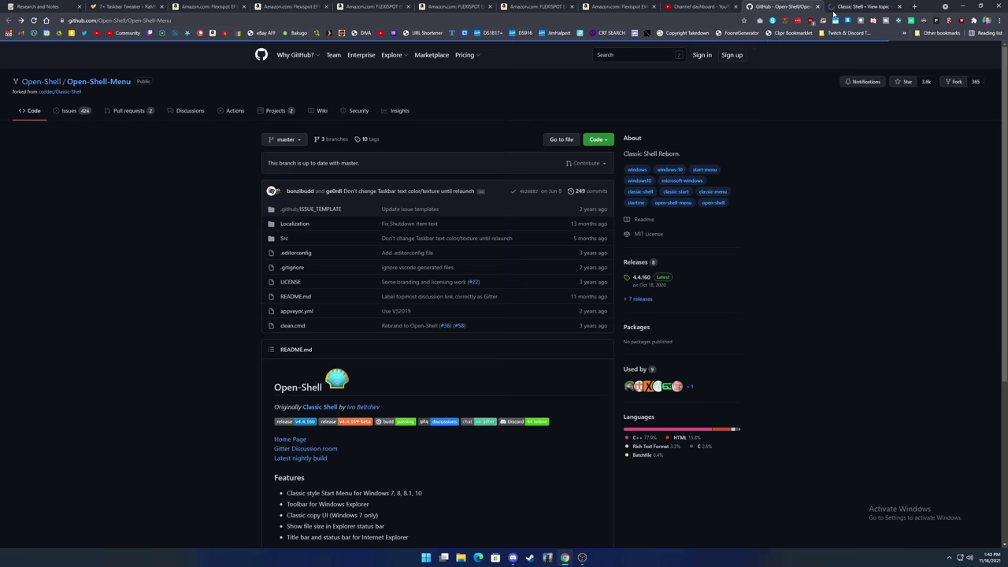
click(835, 8)
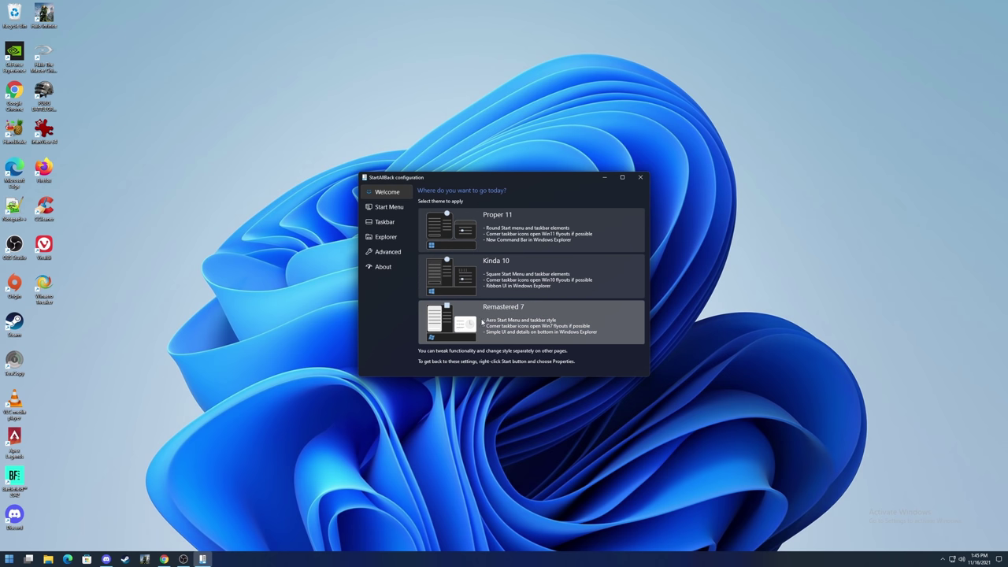
- Apply Remastered 7 and replace the purple orb with CRT Icon.png as start button
click(481, 322)
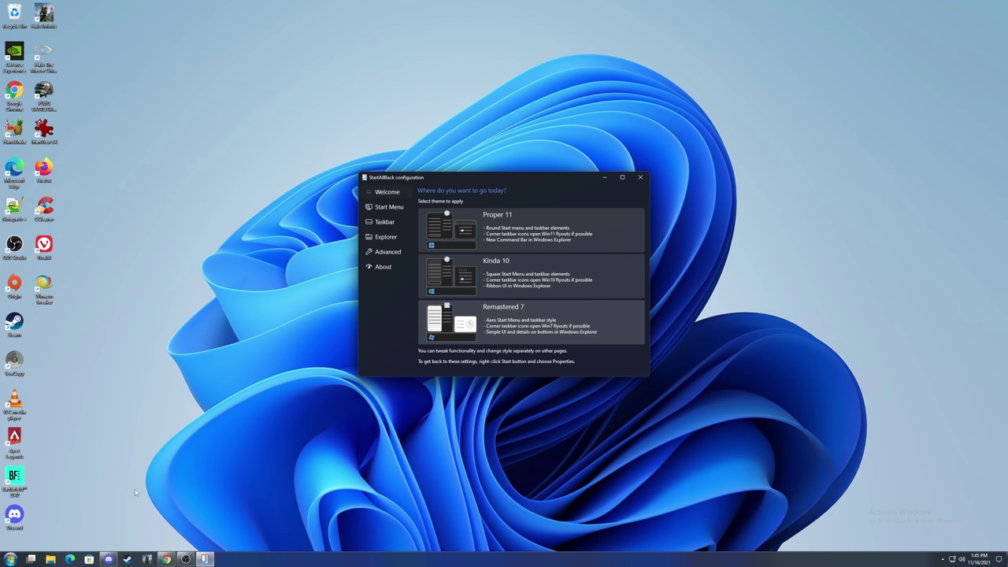
click(10, 559)
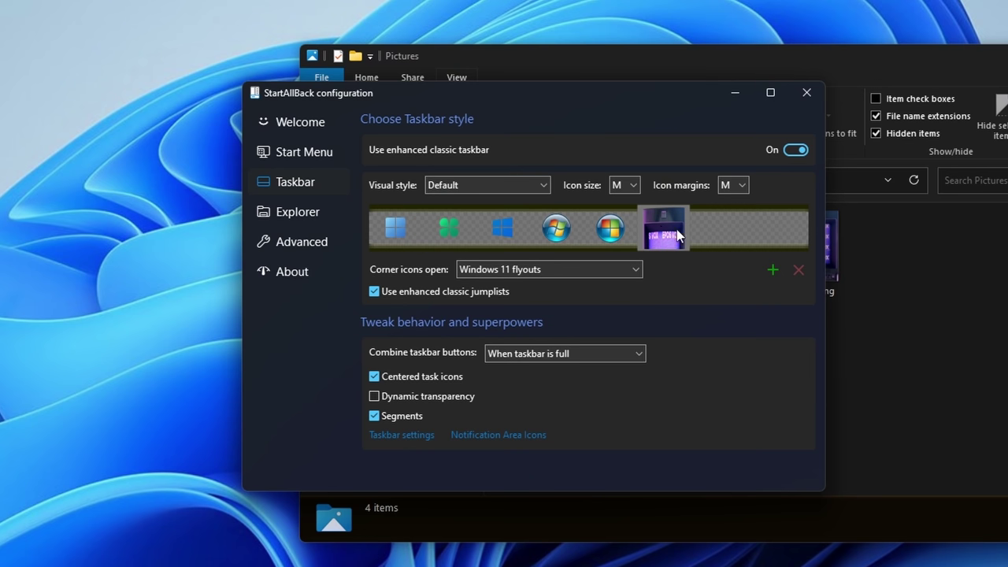
click(800, 269)
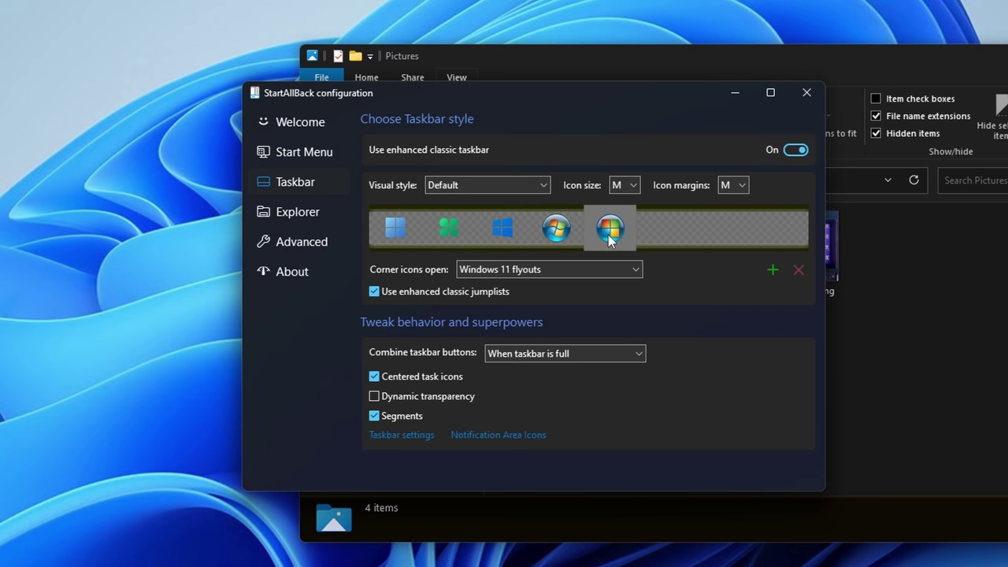
click(772, 271)
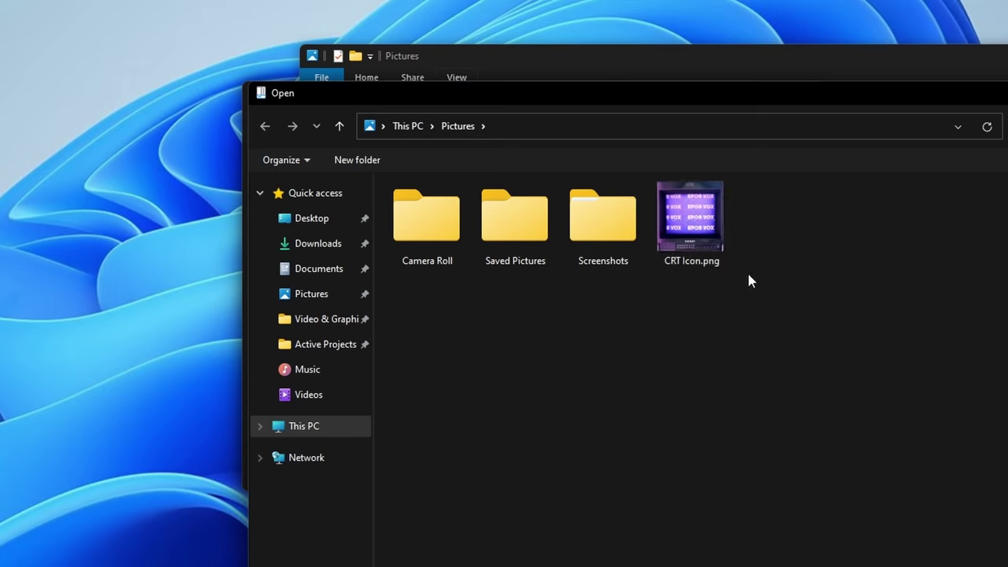
double_click(697, 237)
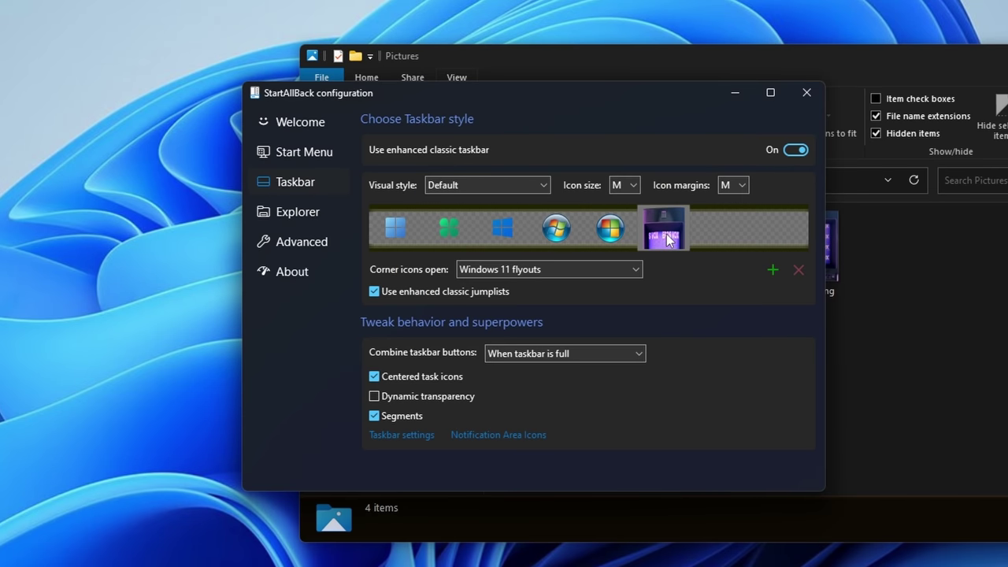
click(611, 230)
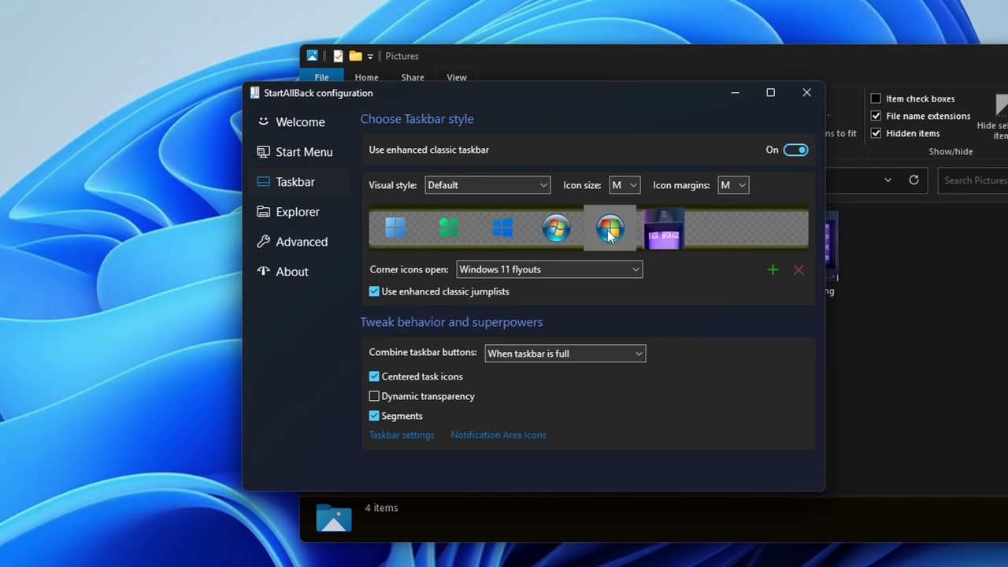
click(663, 230)
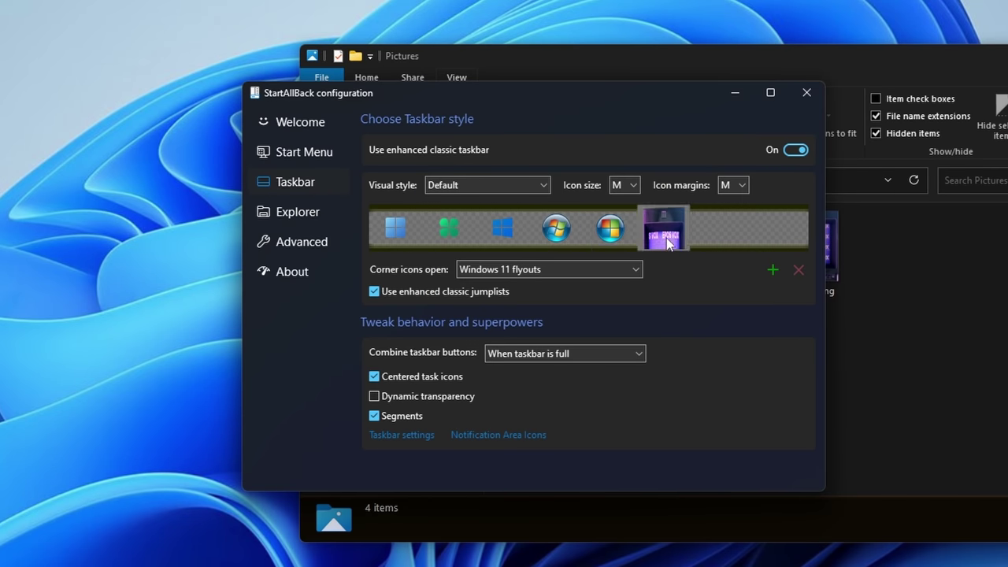
click(771, 270)
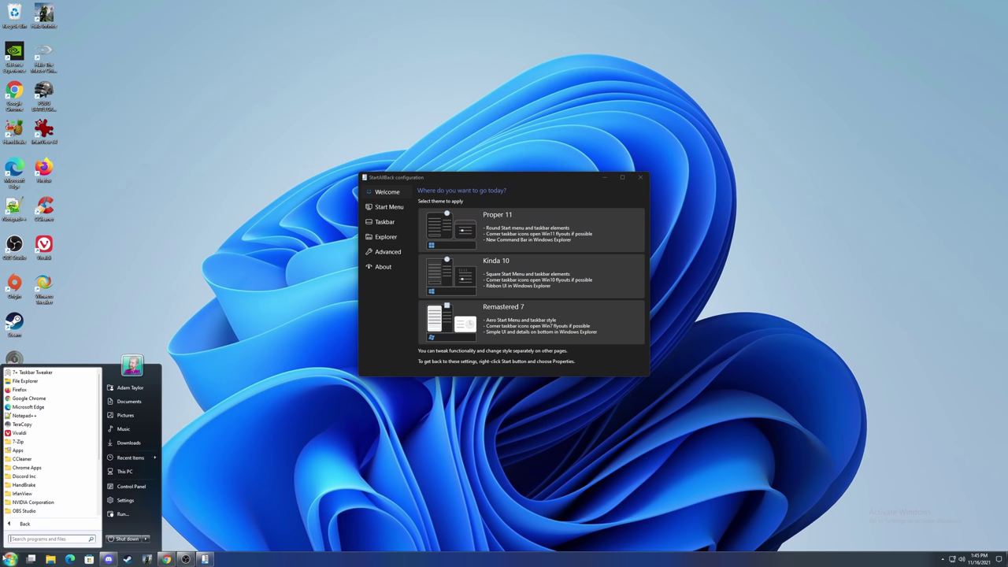
click(10, 559)
- Switch to the Kinda 10 theme and show All Programs as an XP-style flyout
click(447, 287)
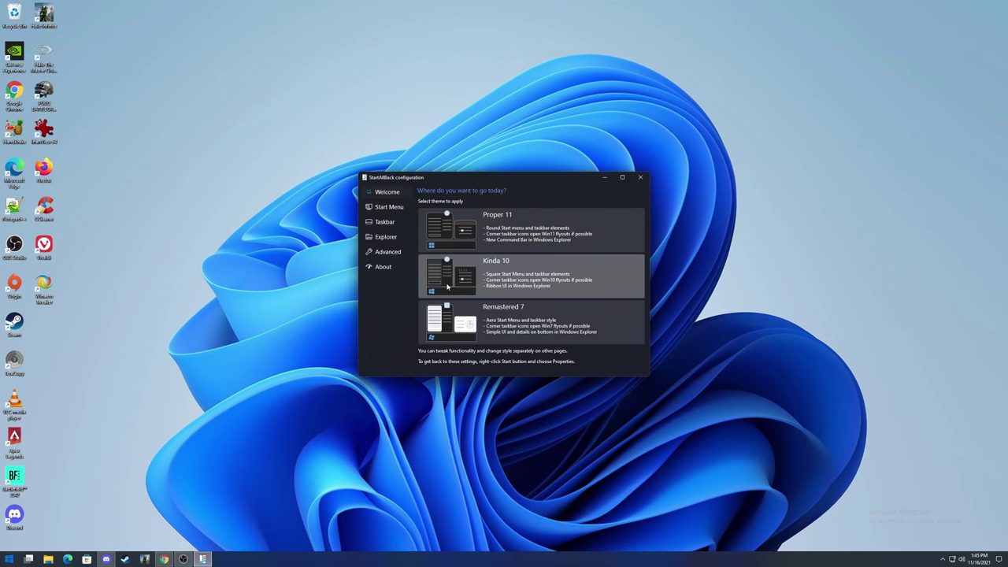
click(9, 559)
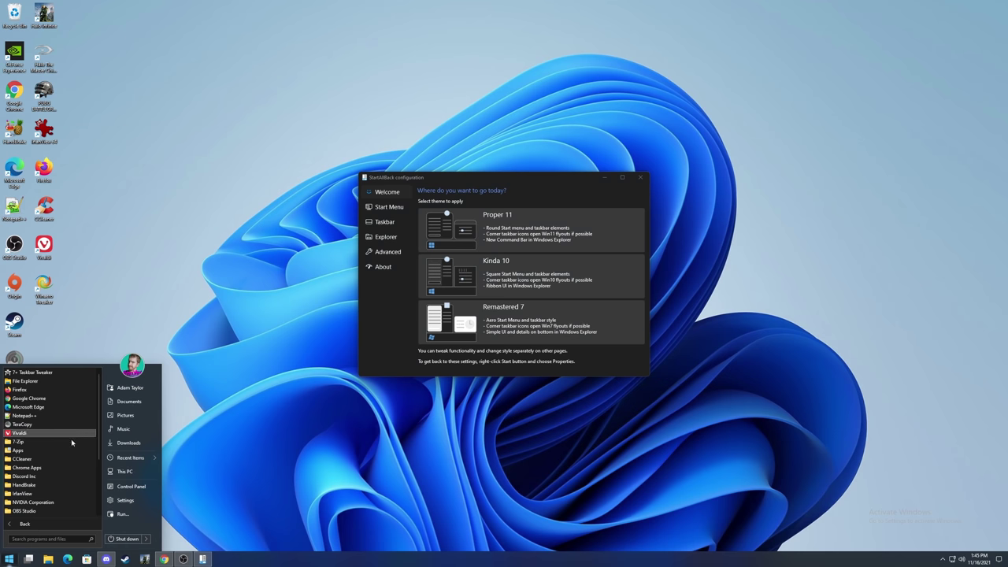
click(453, 236)
click(455, 251)
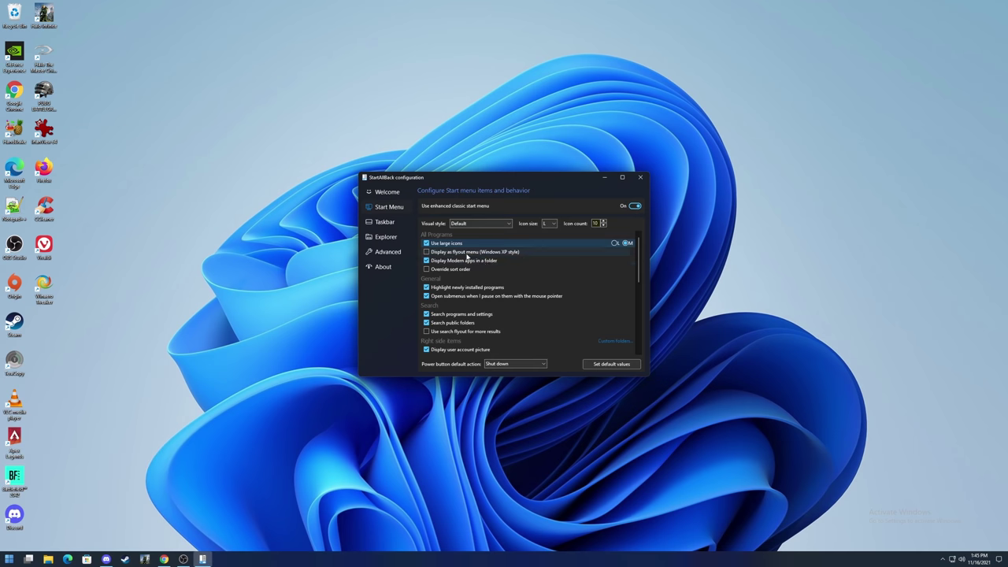
click(426, 252)
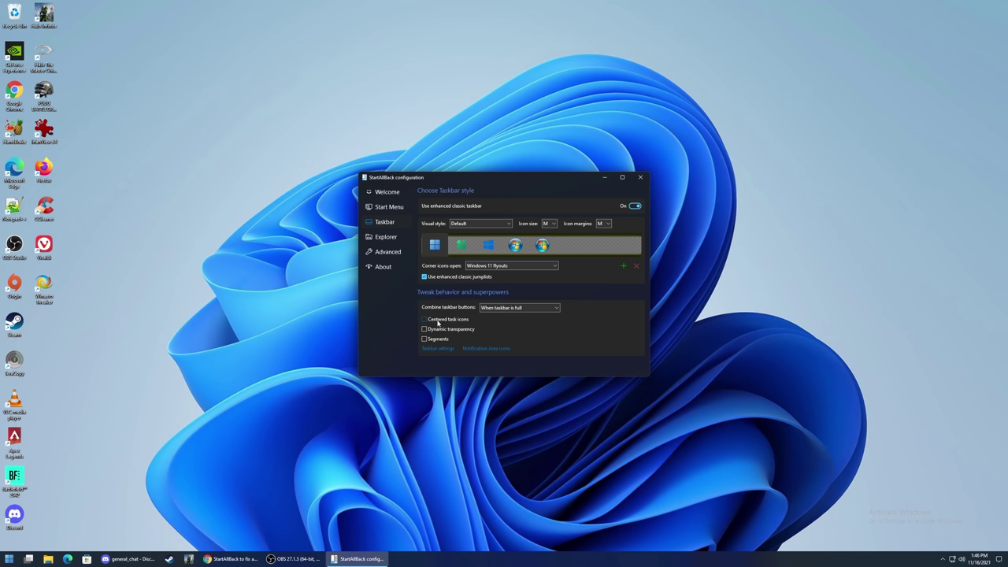
- Toggle Centered task icons, Dynamic transparency and Segments, briefly checking Windows taskbar settings
click(438, 323)
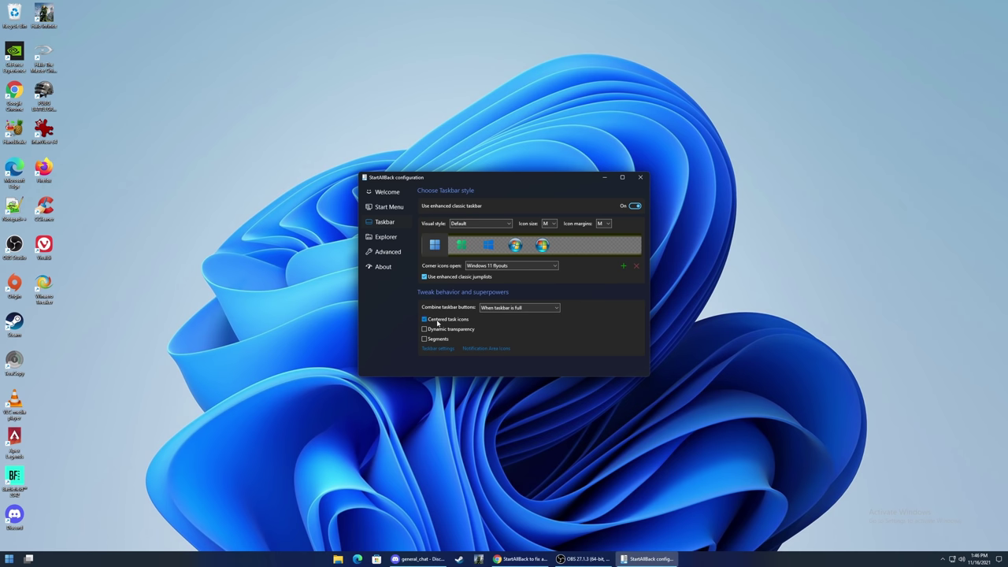
click(432, 331)
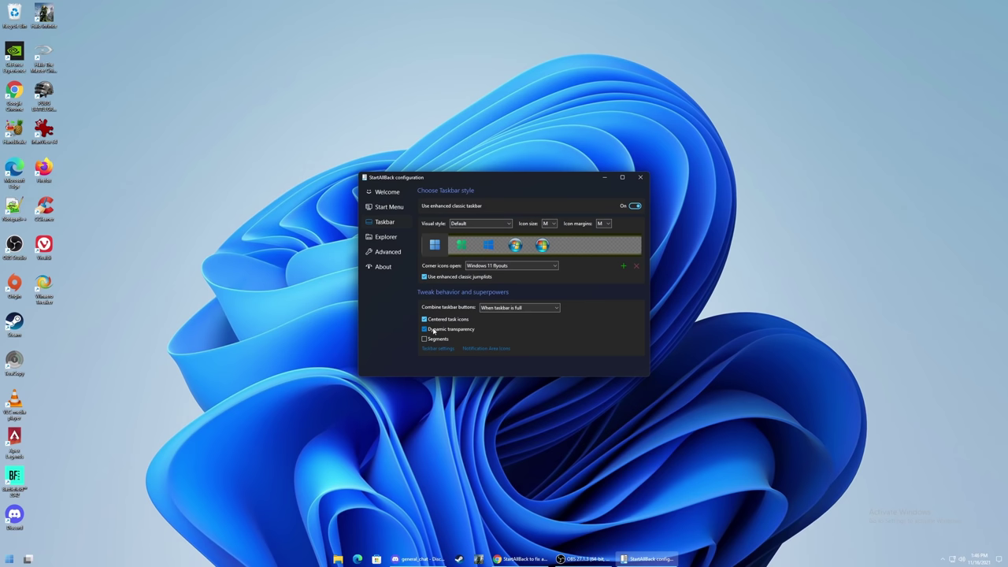
click(433, 330)
click(432, 340)
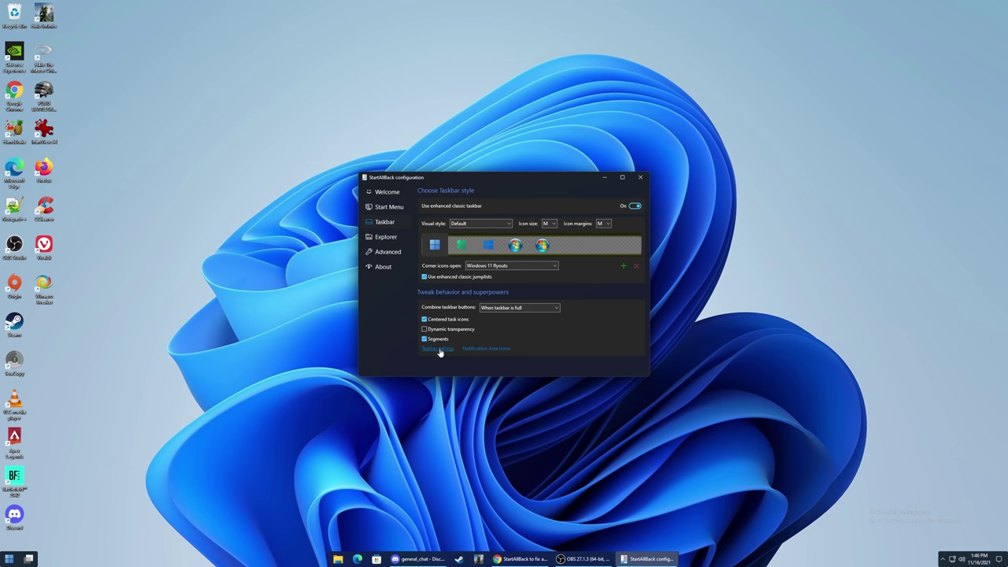
click(439, 349)
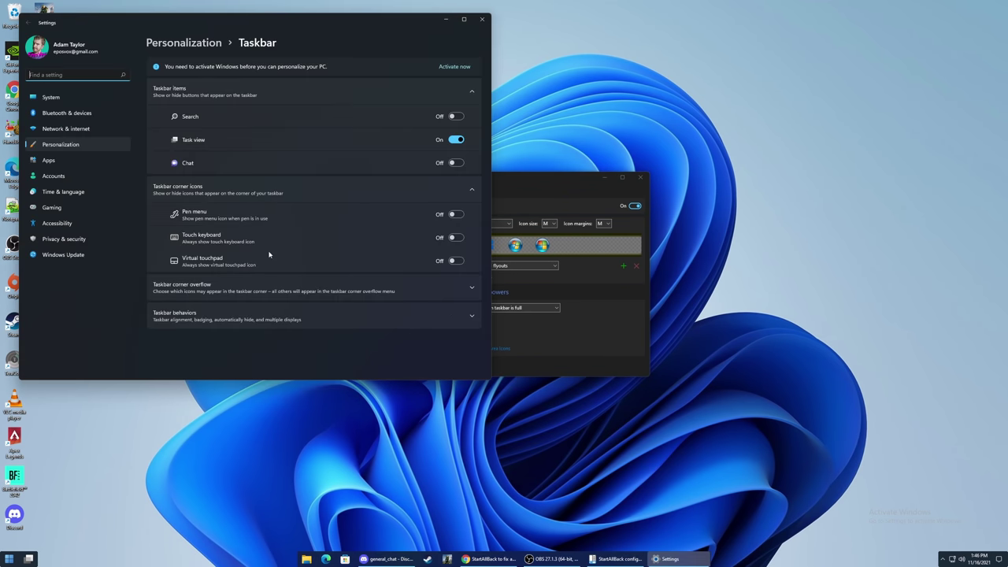
click(482, 19)
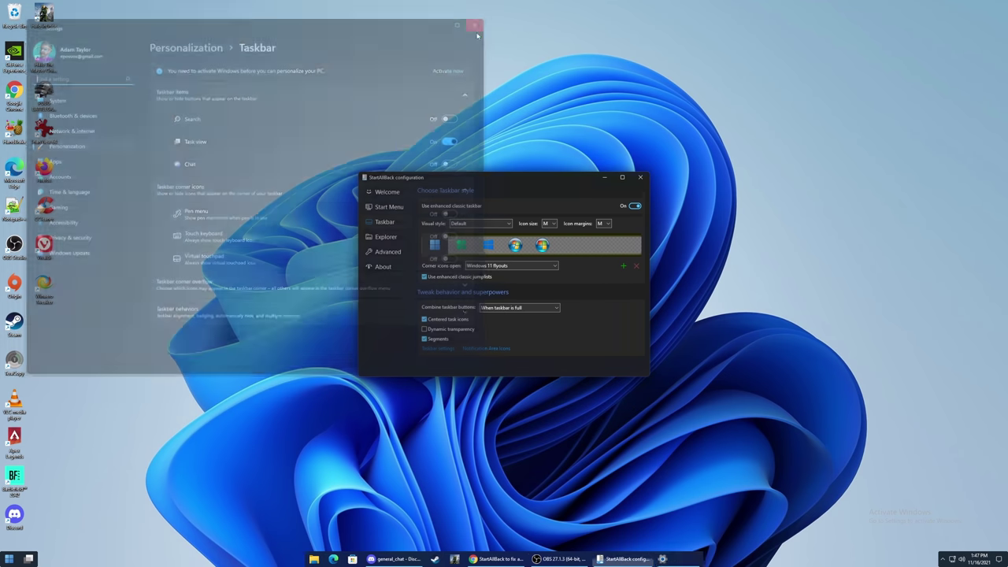
- Keep icon margins at M and dock the taskbar on the left screen edge
click(604, 224)
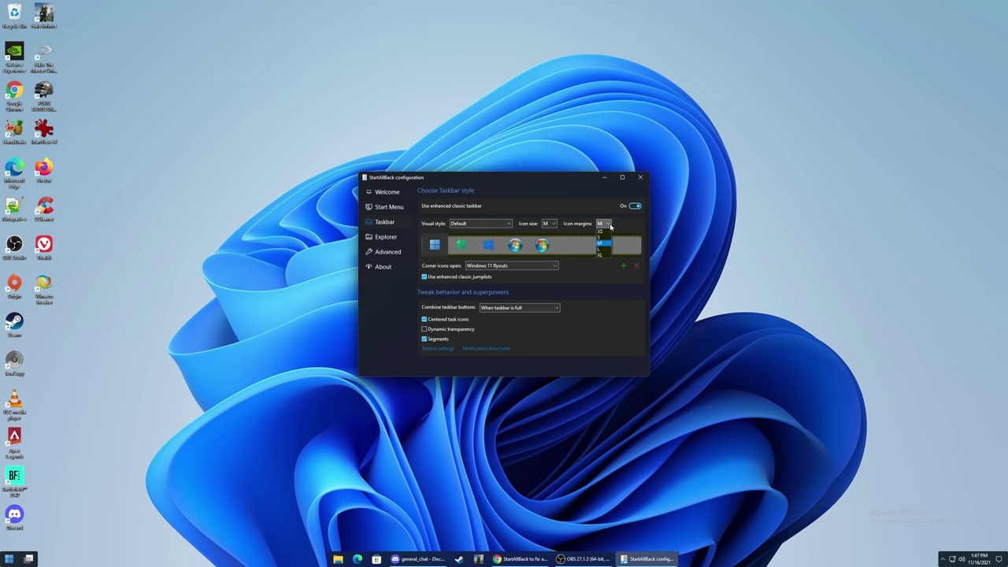
click(606, 224)
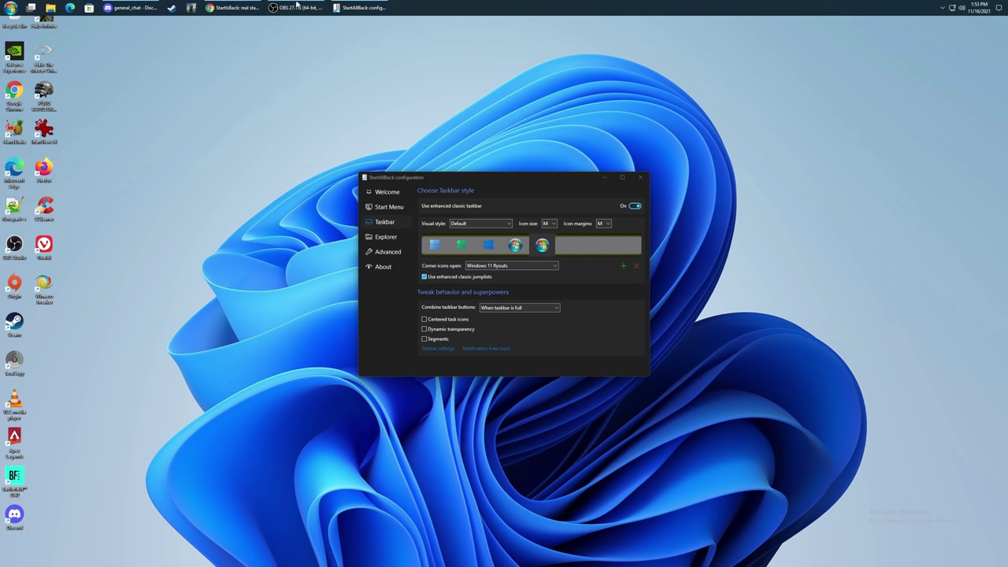
drag(297, 3, 118, 229)
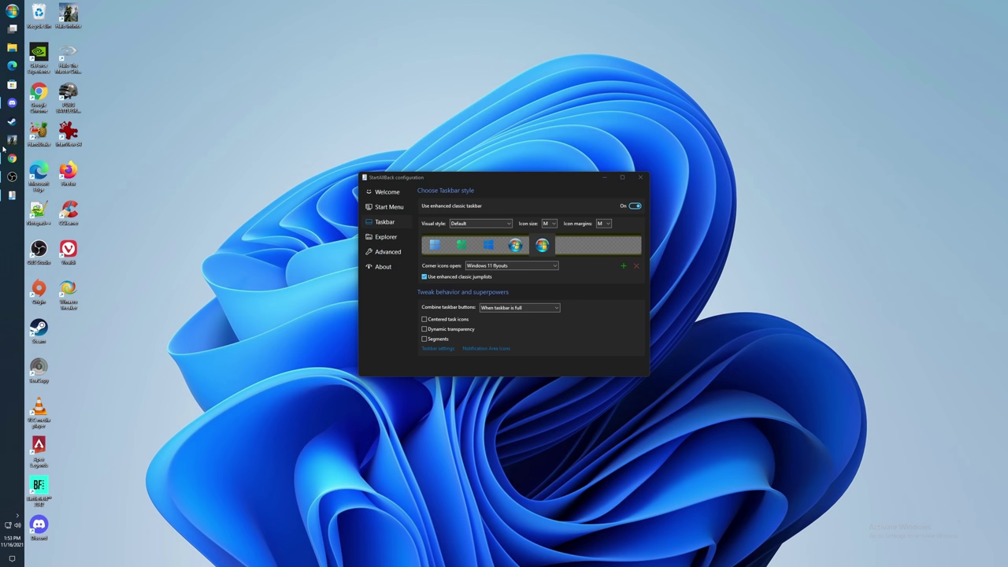
- Turn on taskbar Segments, then scroll the RoundedTB README to Basic and Advanced options
click(424, 338)
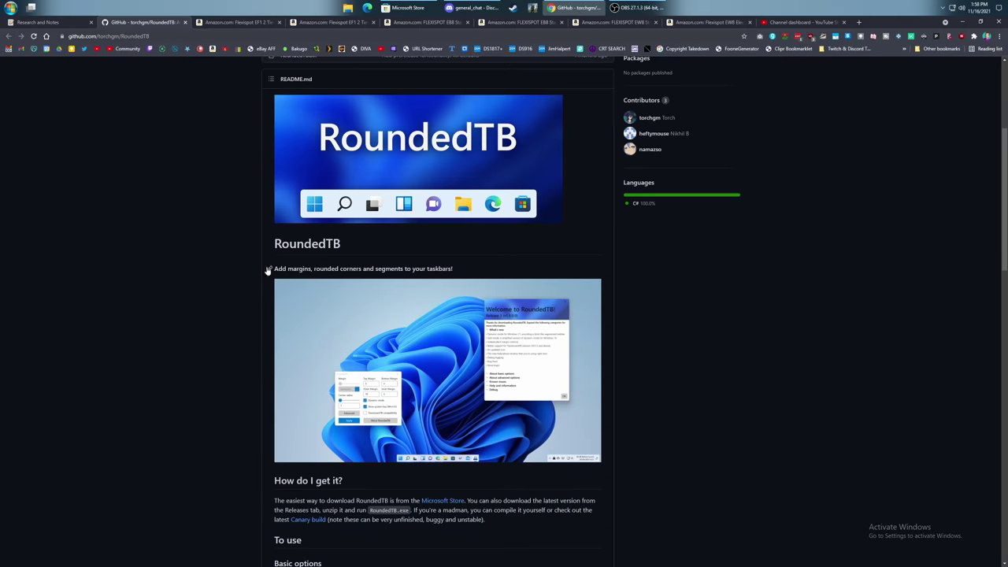
scroll(268, 270, down, 3)
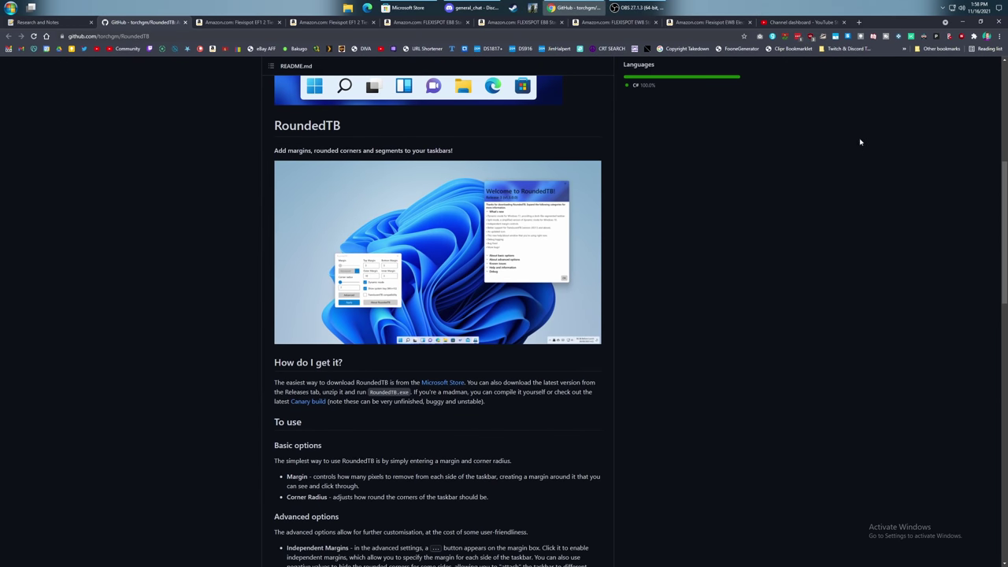
scroll(804, 189, down, 1)
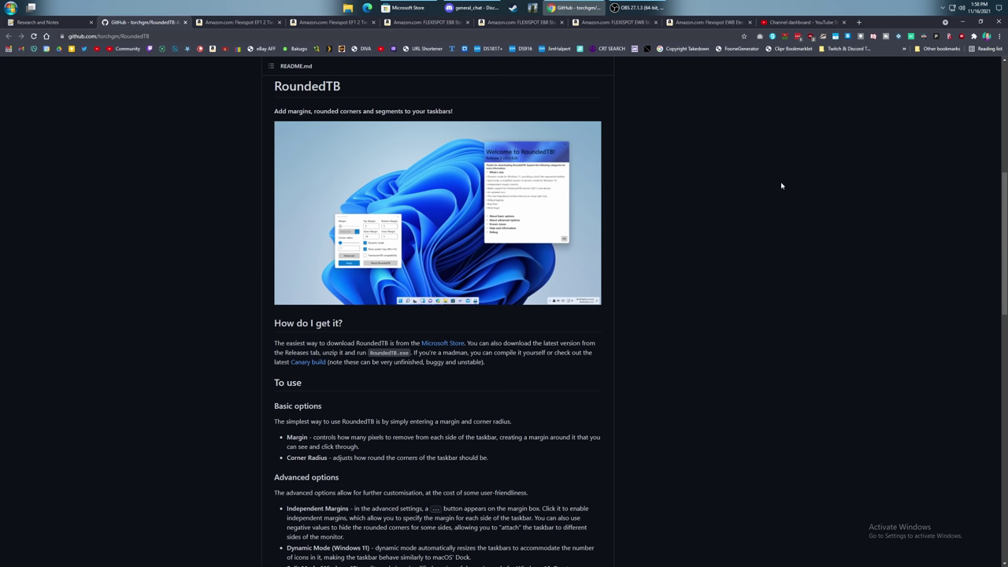
scroll(782, 185, down, 3)
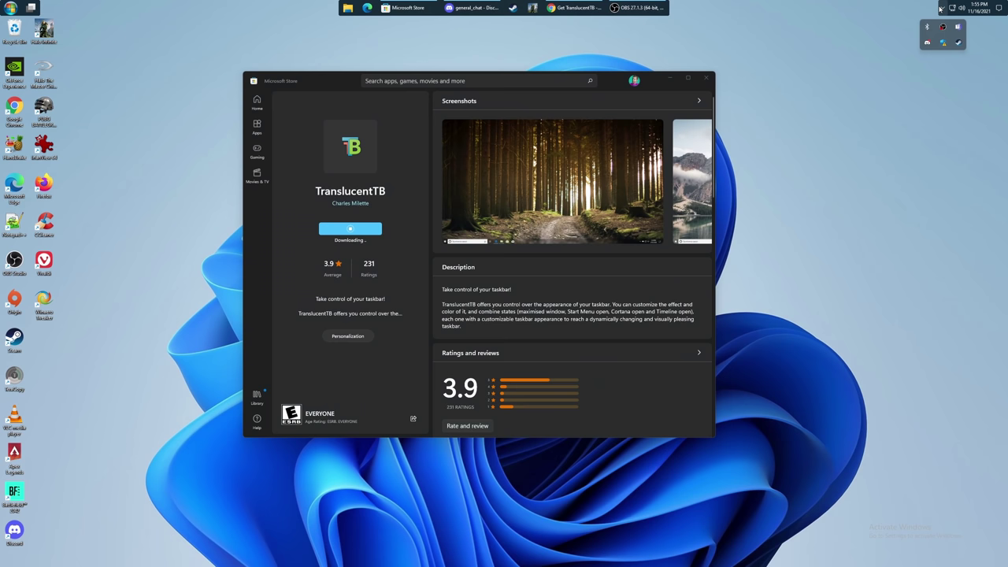
click(940, 9)
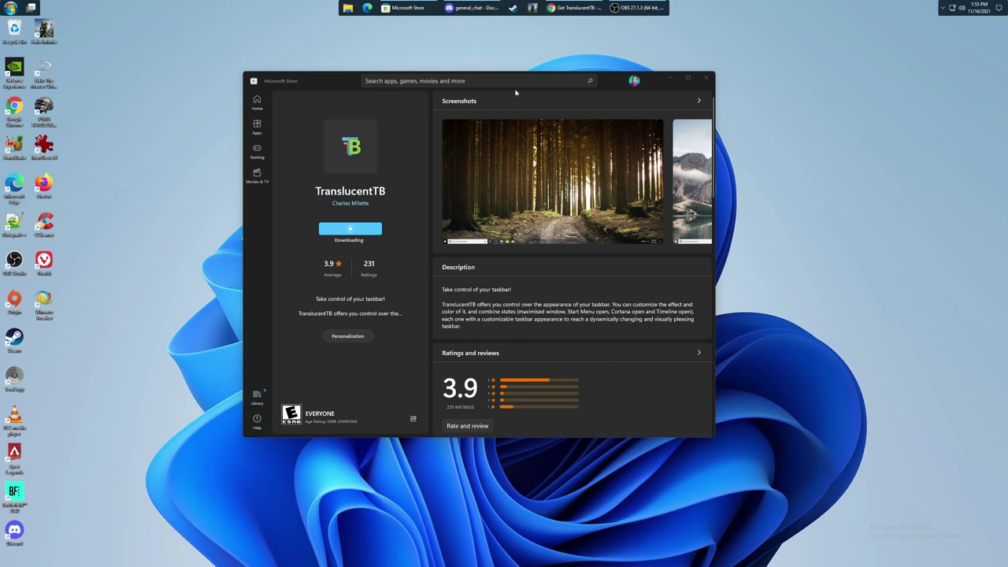
- Turn on TranslucentTB's Maximised window look and test it by maximising the Store window
click(940, 9)
right_click(928, 60)
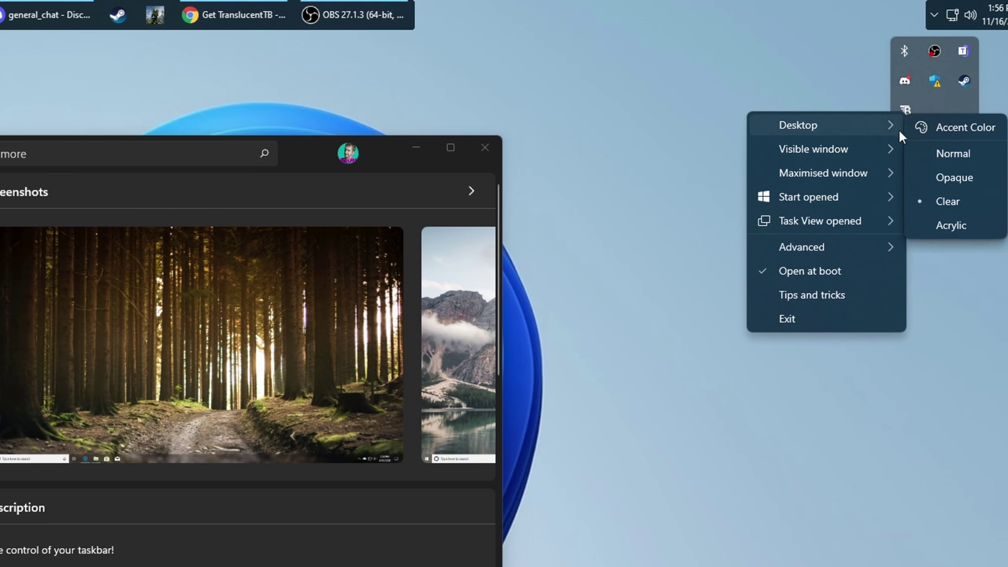
mouse_move(888, 172)
click(927, 172)
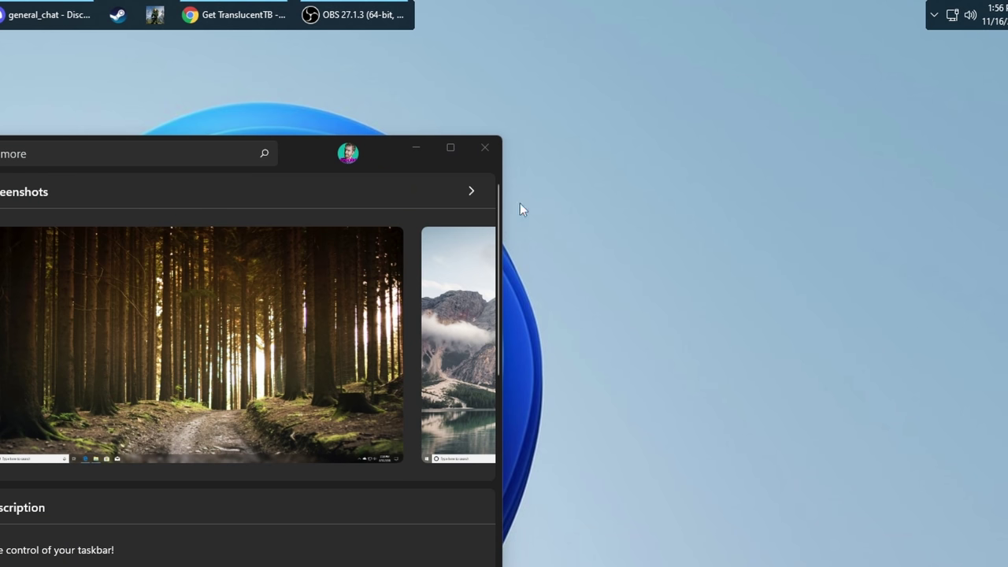
click(450, 149)
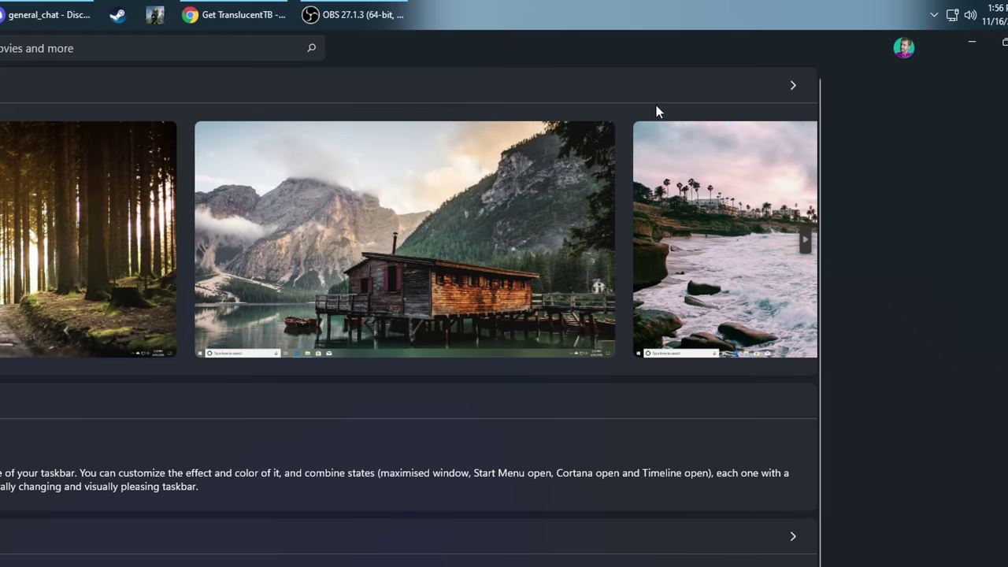
click(1004, 41)
- Enable TranslucentTB's Visible window state, then switch it back off
click(935, 15)
right_click(911, 111)
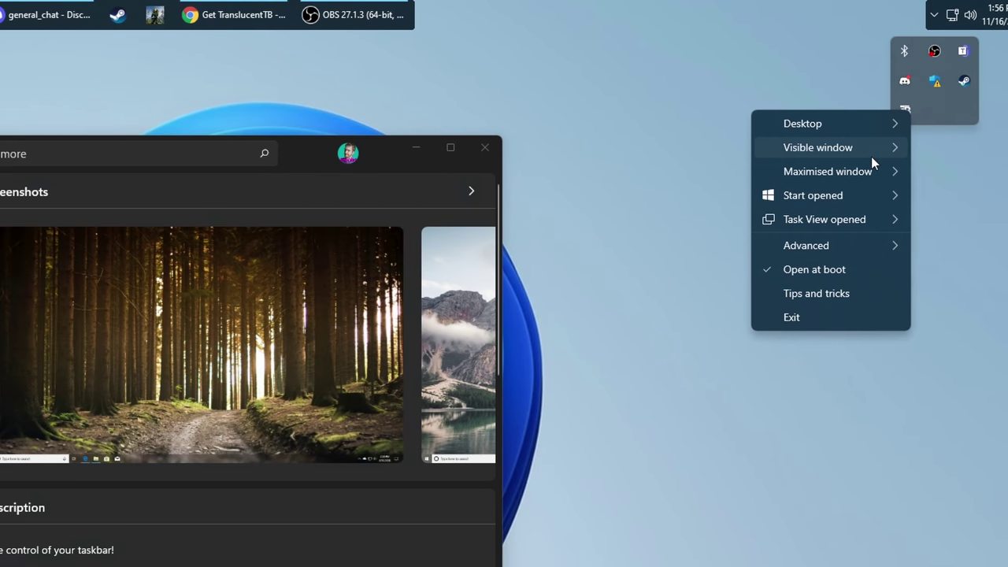
mouse_move(871, 156)
click(923, 154)
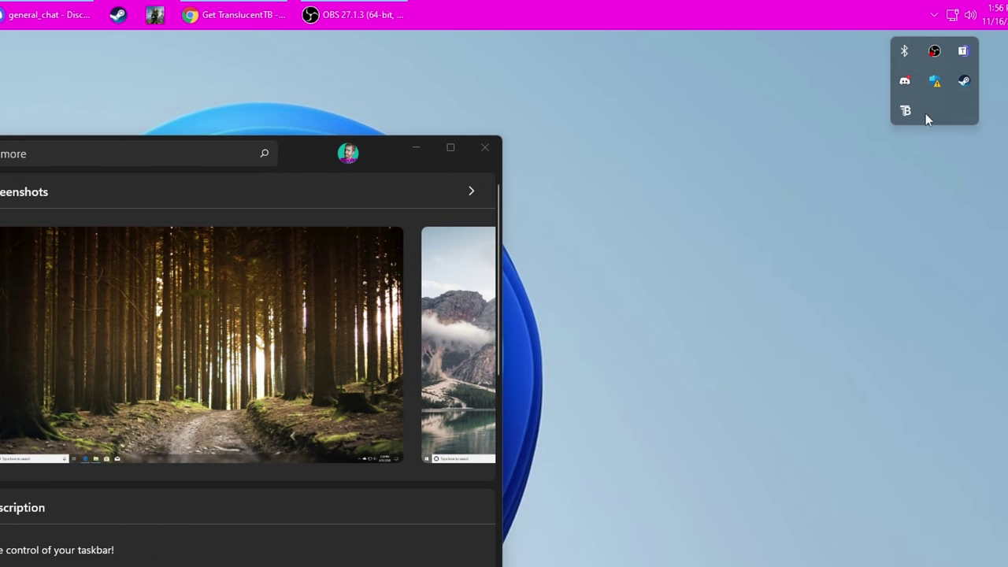
right_click(905, 108)
click(918, 142)
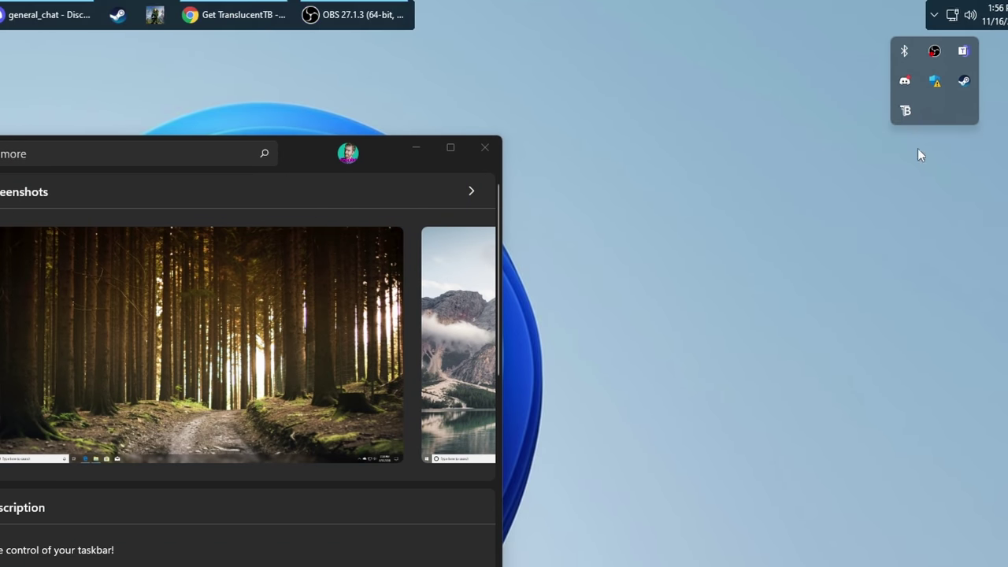
- Enable the Start opened state and choose its taskbar appearance
right_click(906, 110)
mouse_move(862, 164)
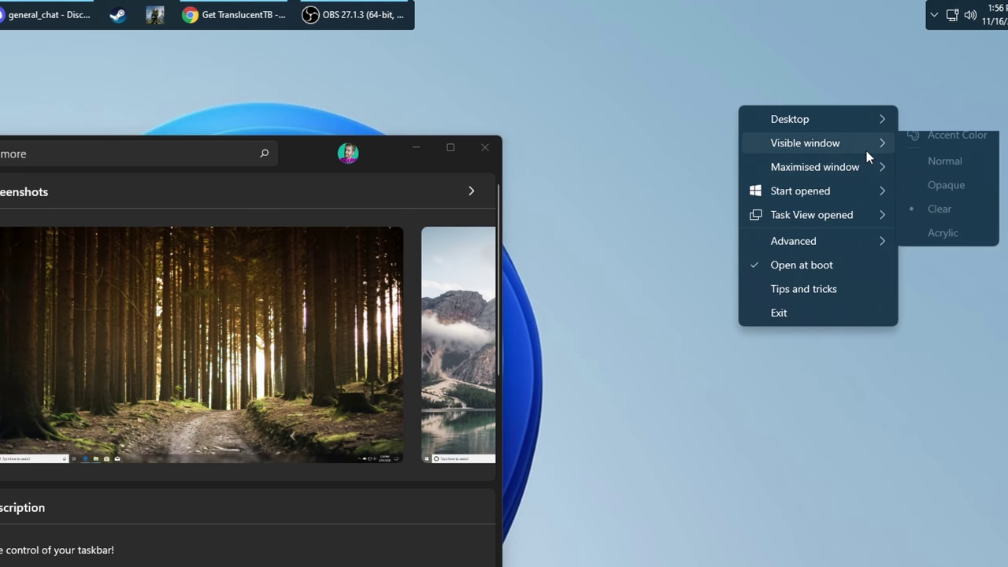
mouse_move(851, 198)
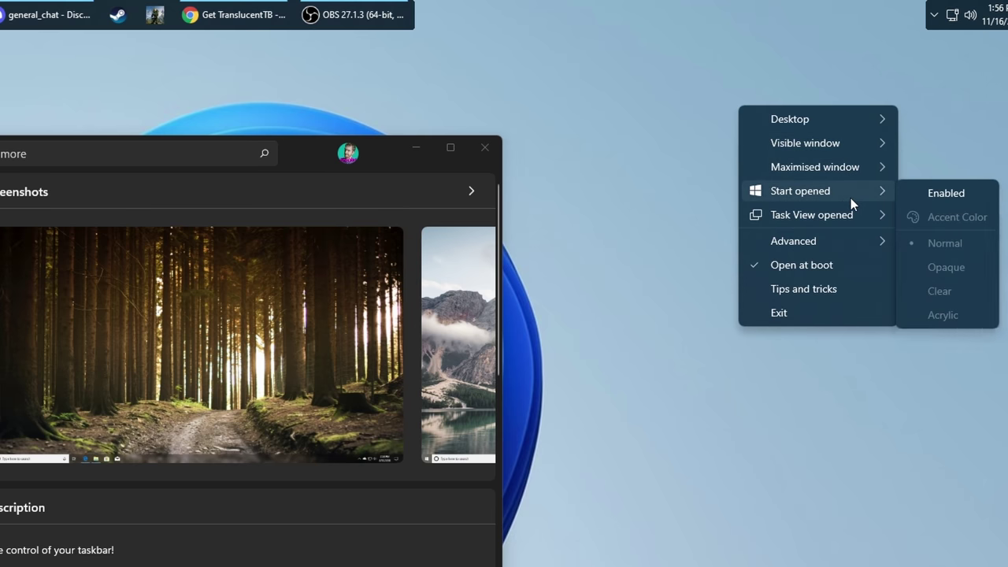
click(913, 194)
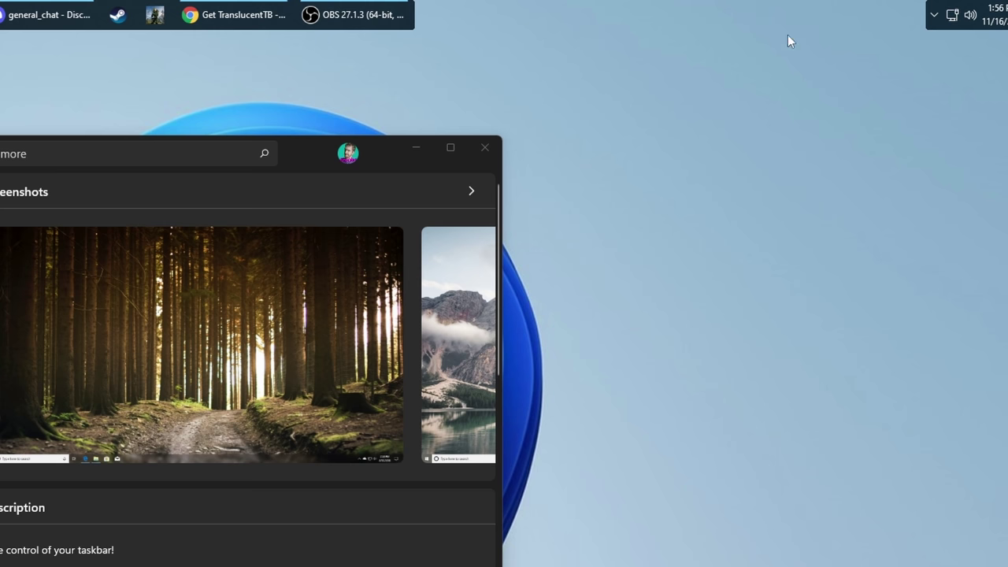
click(935, 15)
right_click(902, 111)
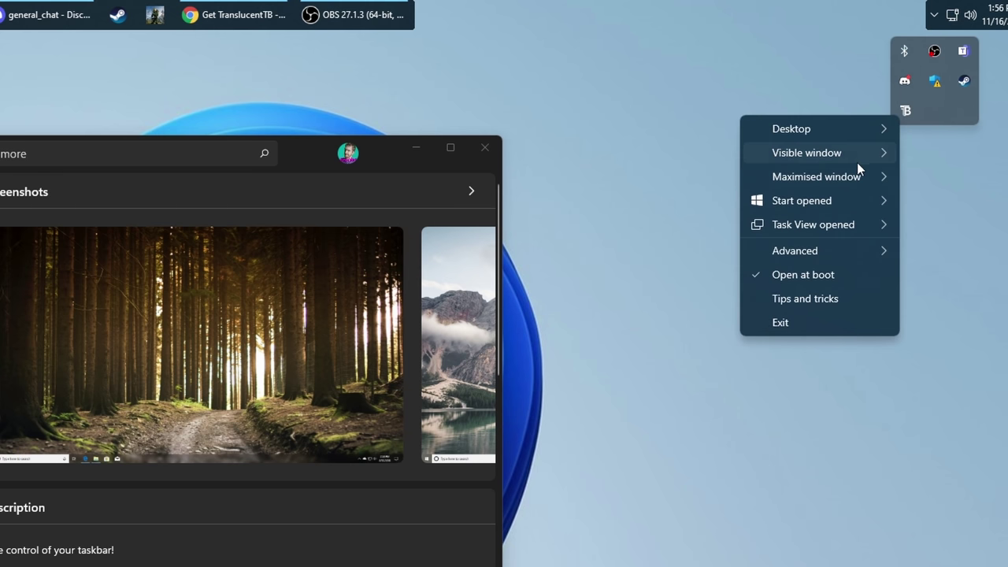
mouse_move(852, 194)
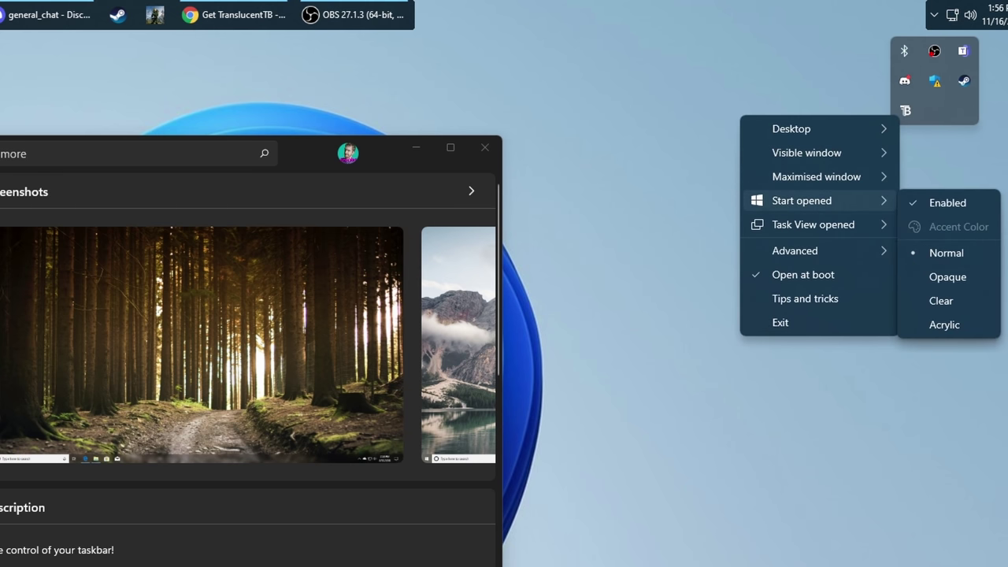
click(946, 280)
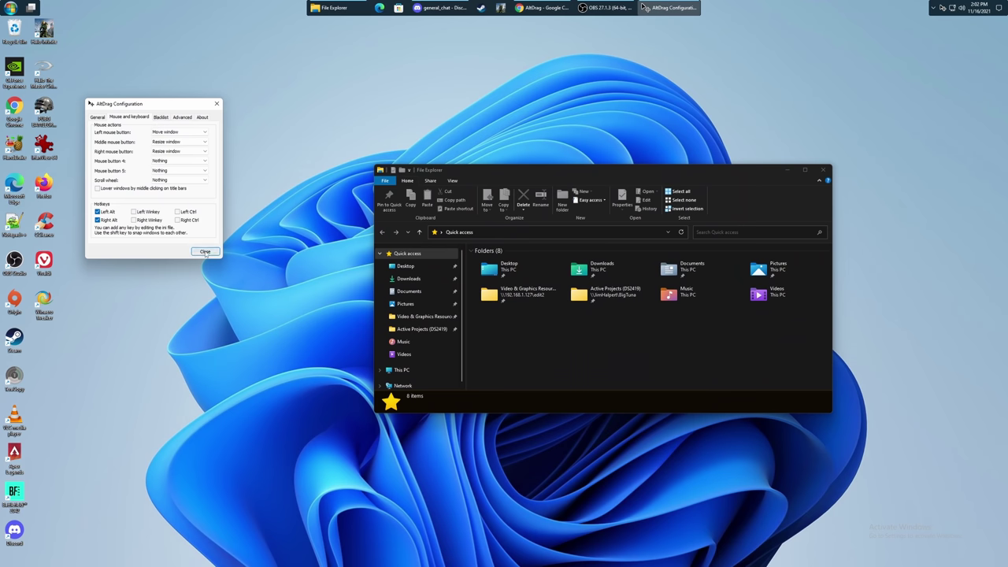
- Check AltDrag's Blacklist, Advanced and General tabs, close it, then resize File Explorer by two corners
click(161, 116)
click(181, 117)
click(97, 118)
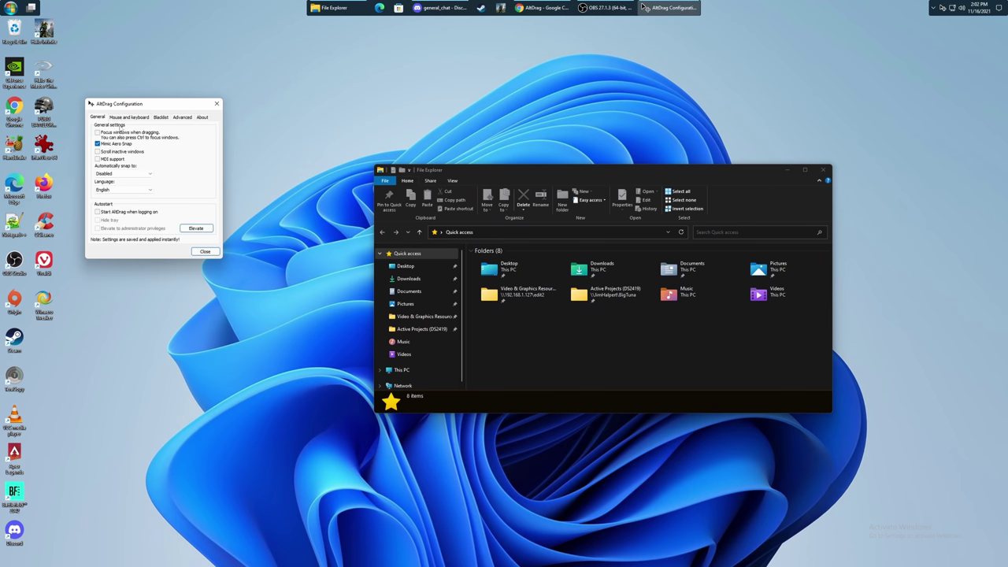
click(203, 250)
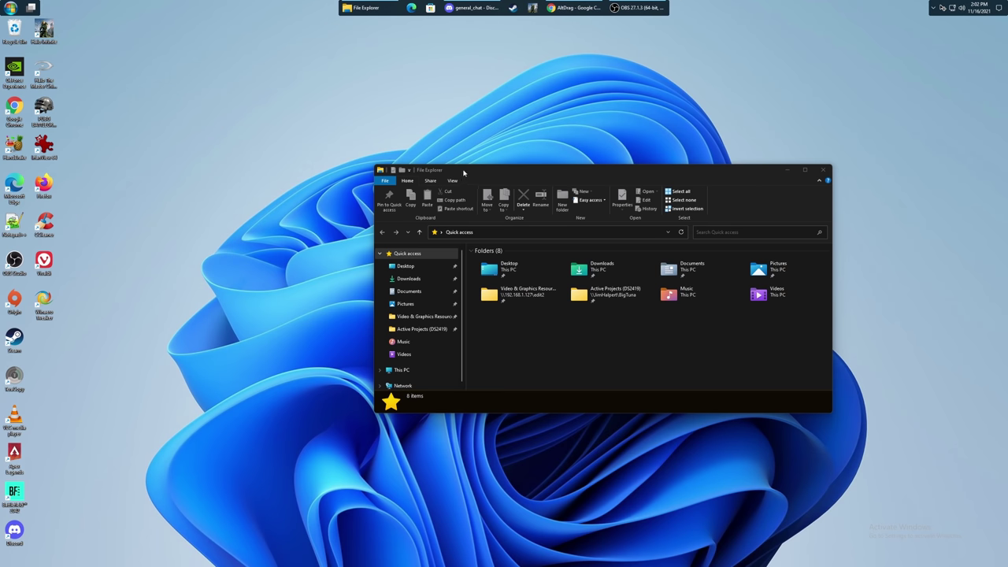
drag(465, 173, 283, 61)
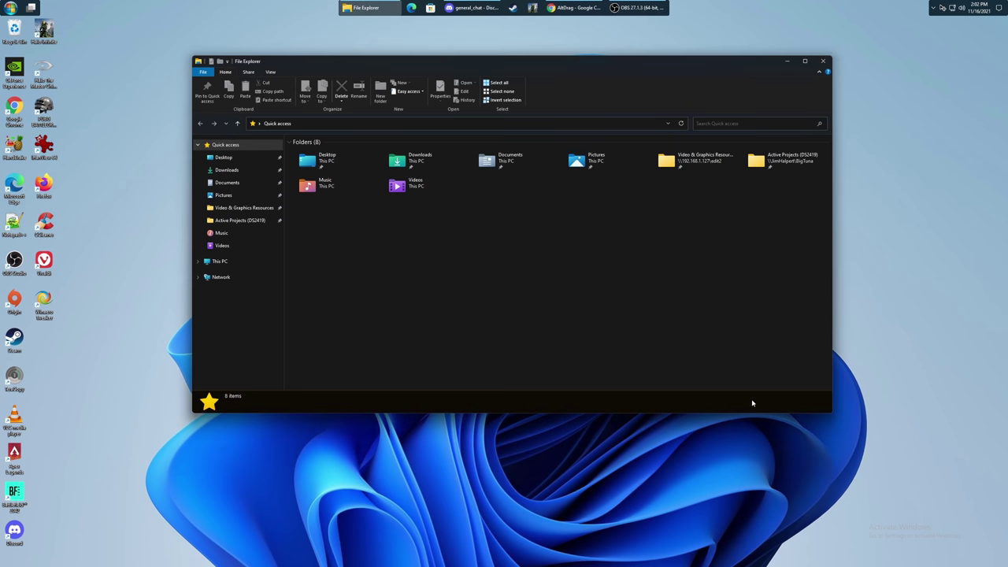
drag(630, 72, 613, 157)
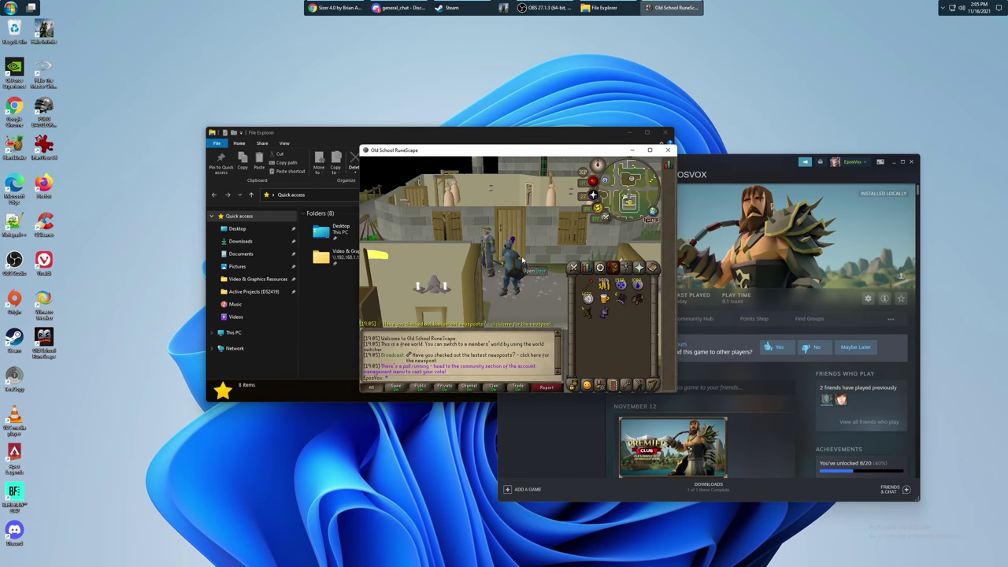
- Resize the RuneScape window with Sizer's 16:9 preset to 1920x1080, moving it up-left first
right_click(518, 255)
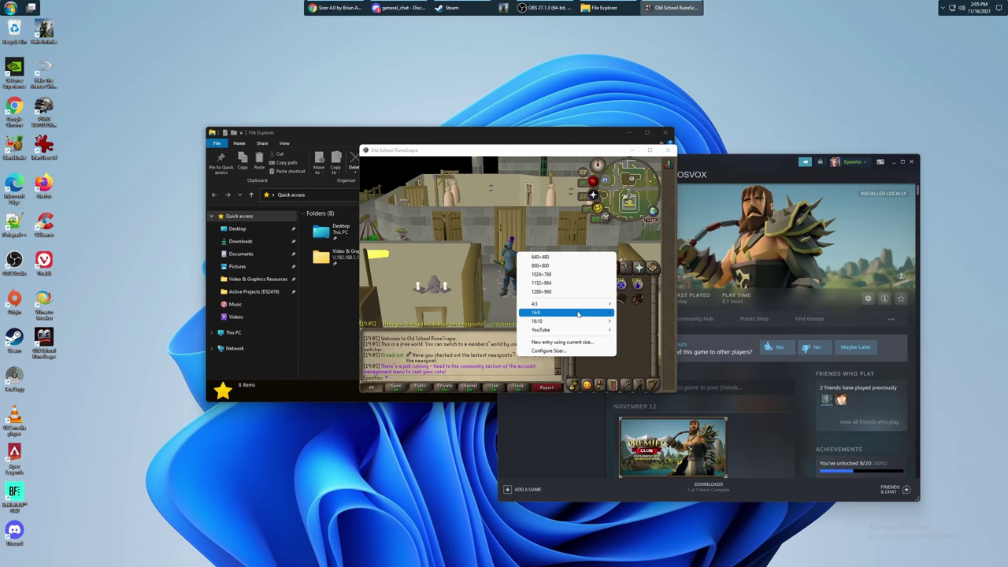
mouse_move(577, 315)
click(641, 344)
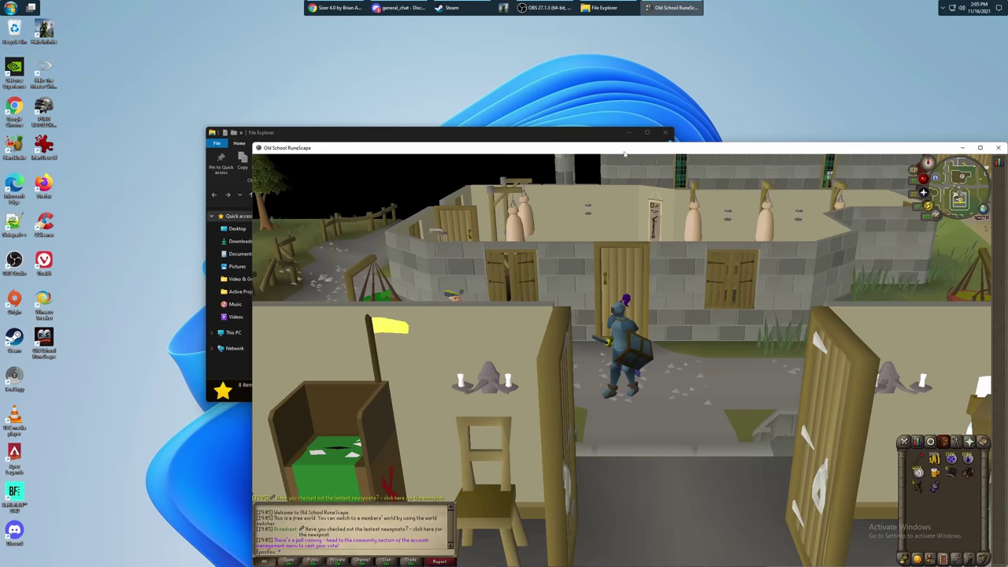
drag(625, 154, 485, 74)
right_click(486, 70)
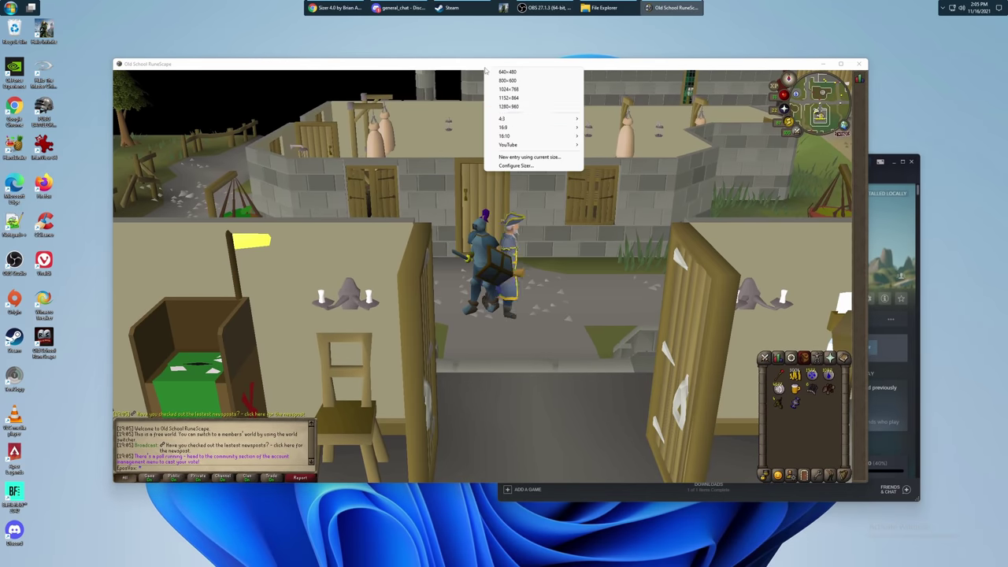
mouse_move(551, 128)
click(606, 163)
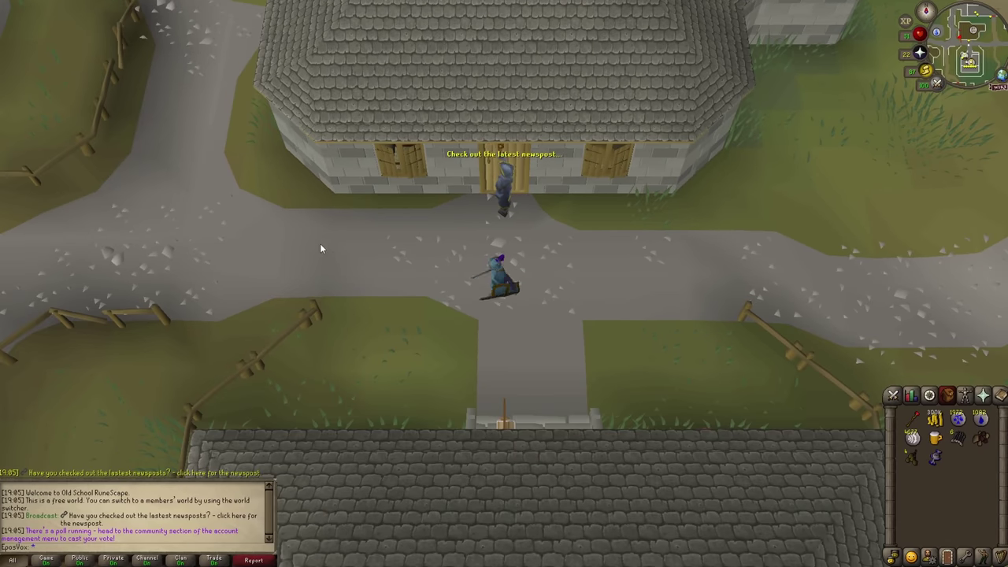
click(319, 249)
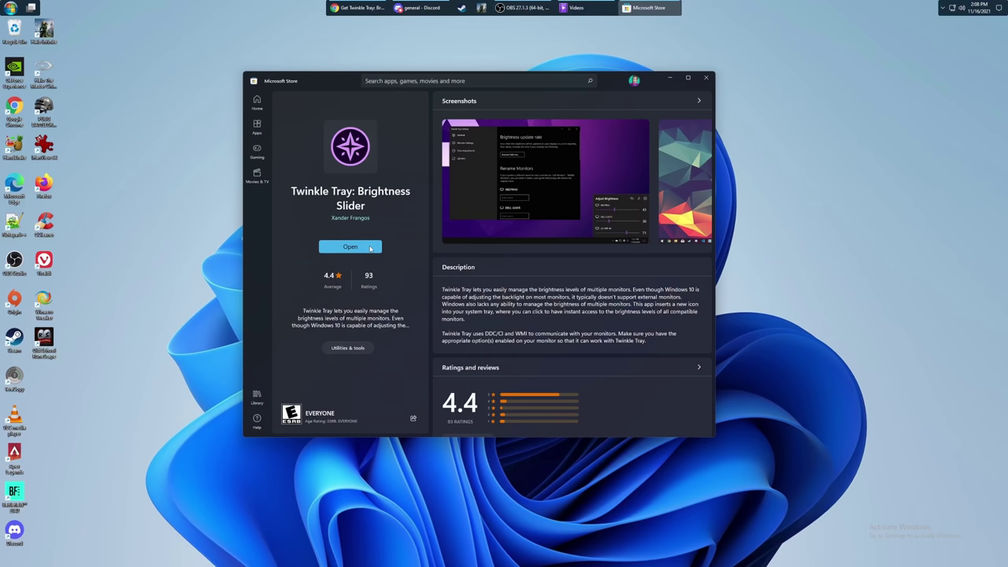
- Open Twinkle Tray from the tray and drag the GN32DR monitor's brightness slider to 30
right_click(943, 8)
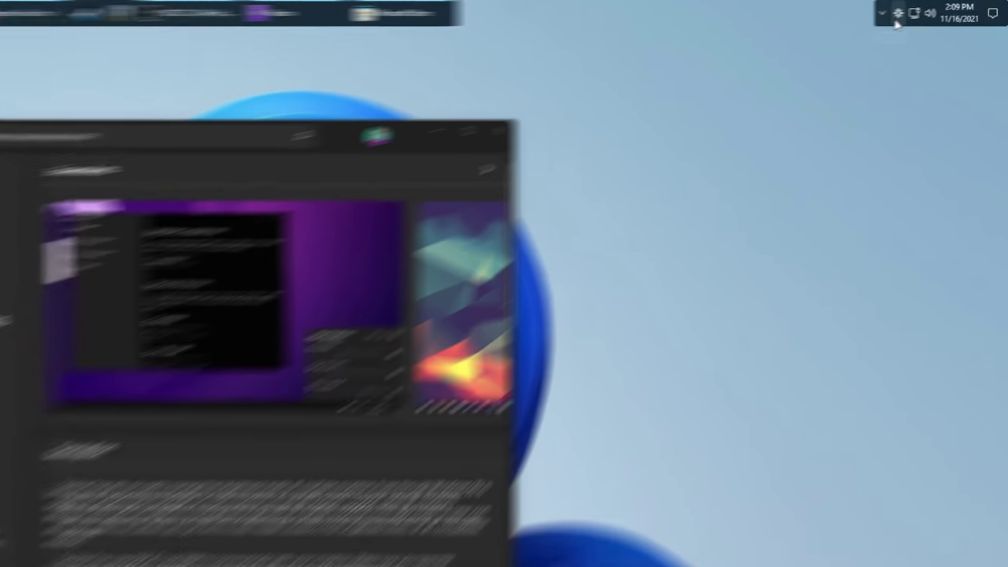
click(942, 8)
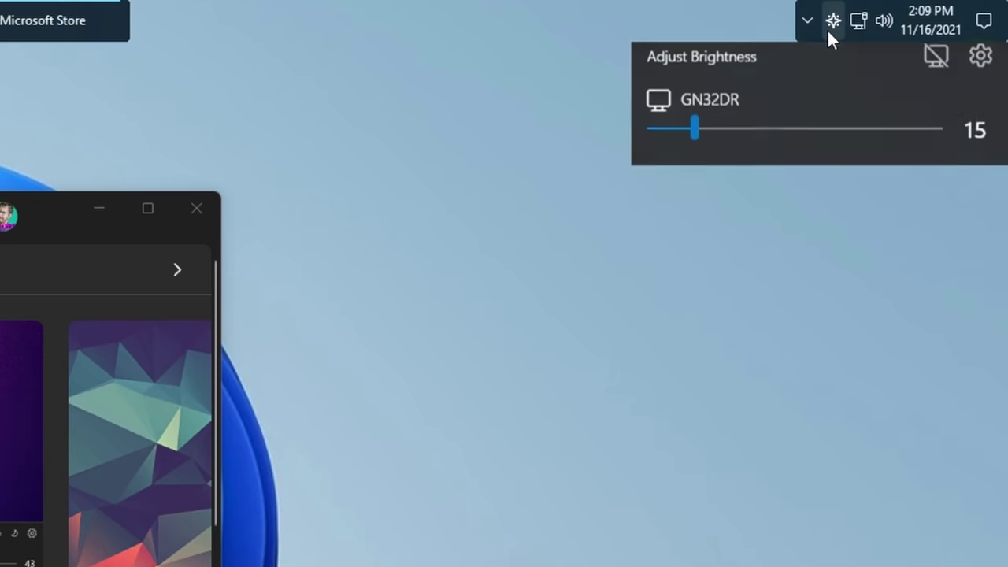
mouse_move(722, 144)
mouse_down()
mouse_move(927, 148)
mouse_move(689, 142)
mouse_move(728, 147)
mouse_up()
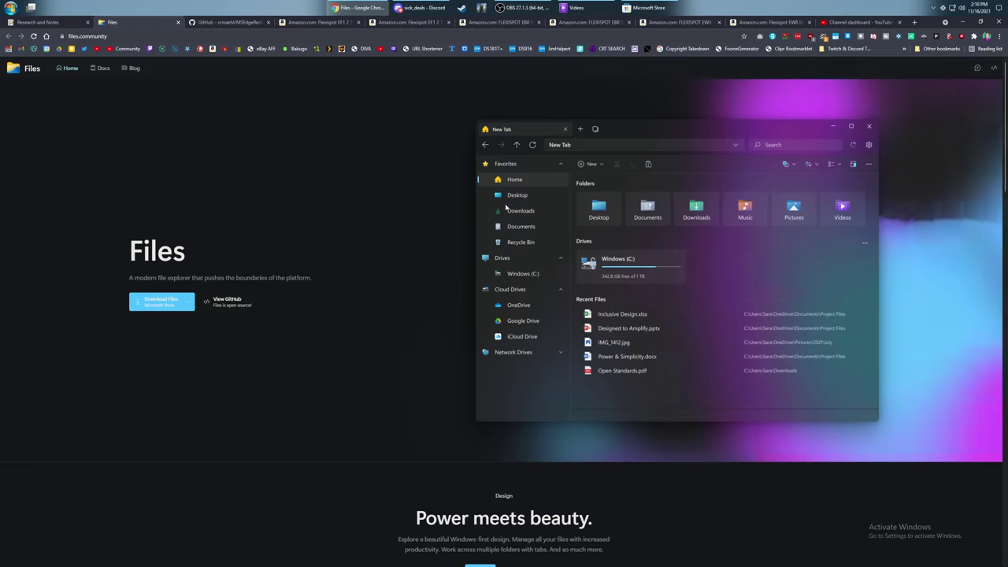
- Browse the files.community site, preview its purple theme, and minimise Chrome
scroll(504, 207, down, 6)
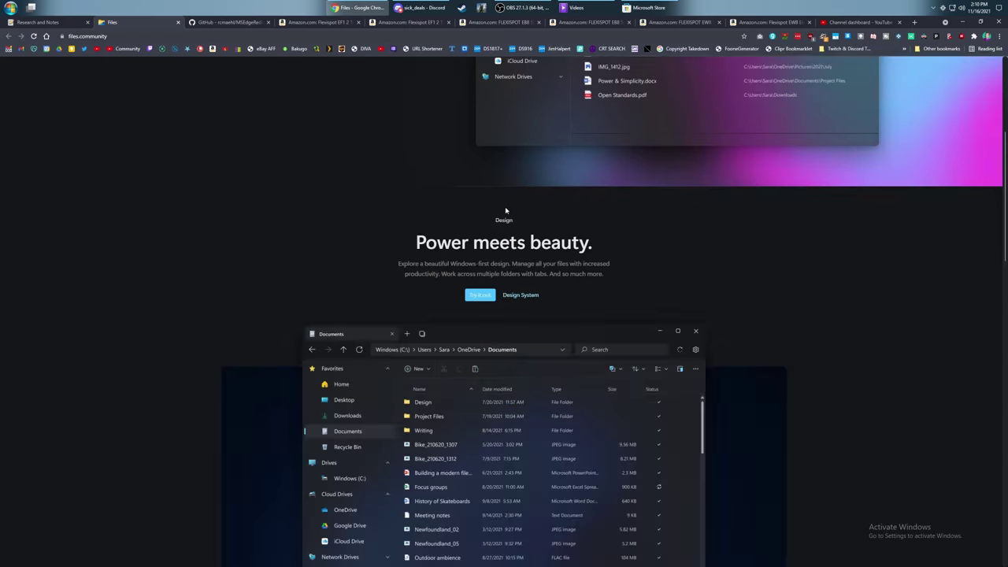
scroll(504, 207, down, 6)
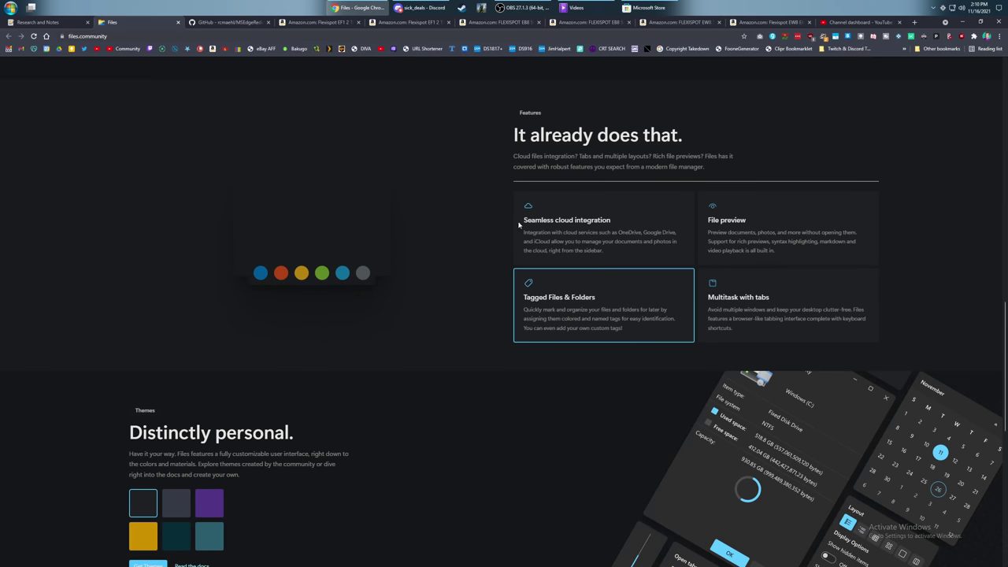
scroll(607, 277, down, 5)
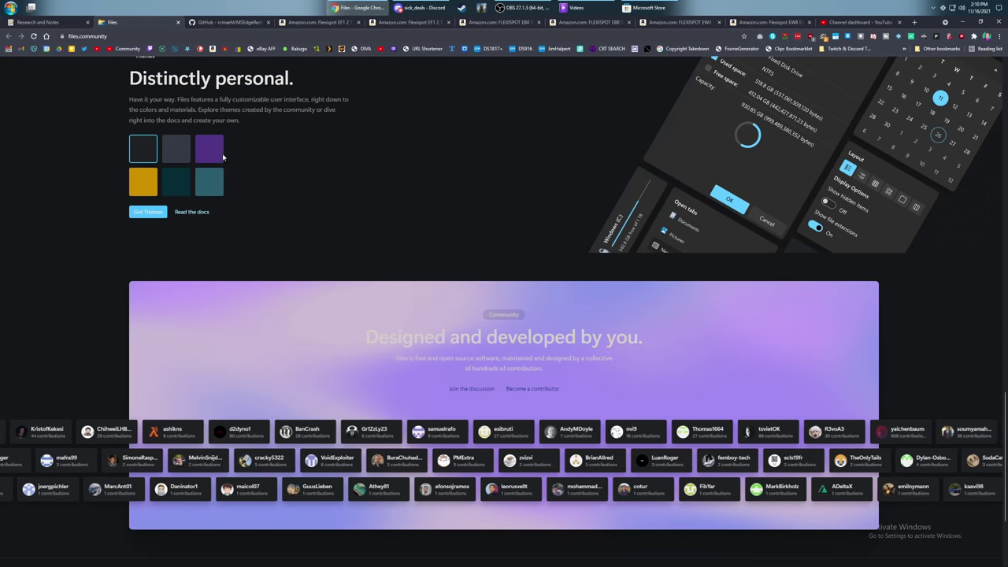
click(211, 152)
scroll(279, 213, up, 3)
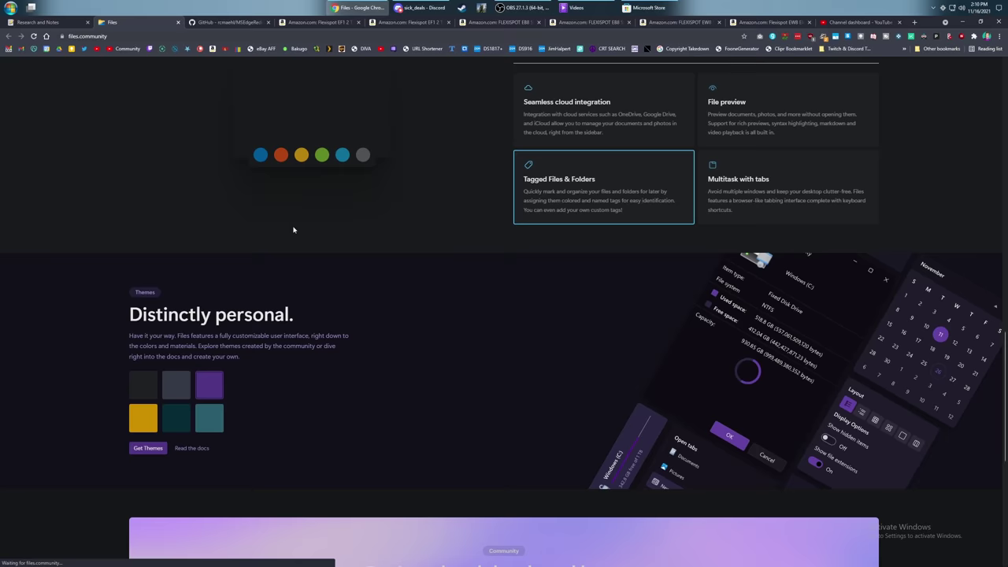
scroll(299, 227, up, 10)
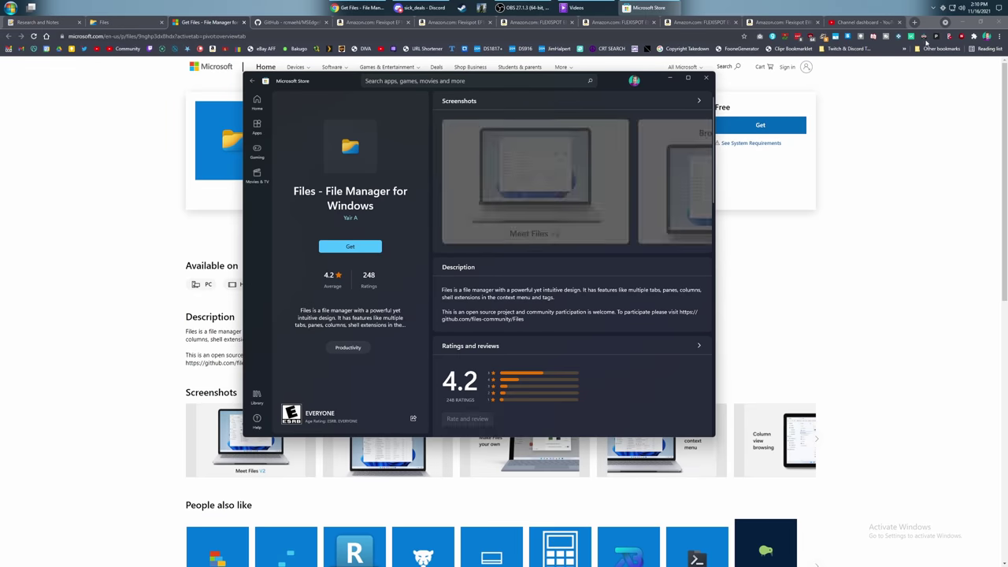
click(359, 7)
- Install the Files app from the Microsoft Store and return to the Store home page
click(359, 8)
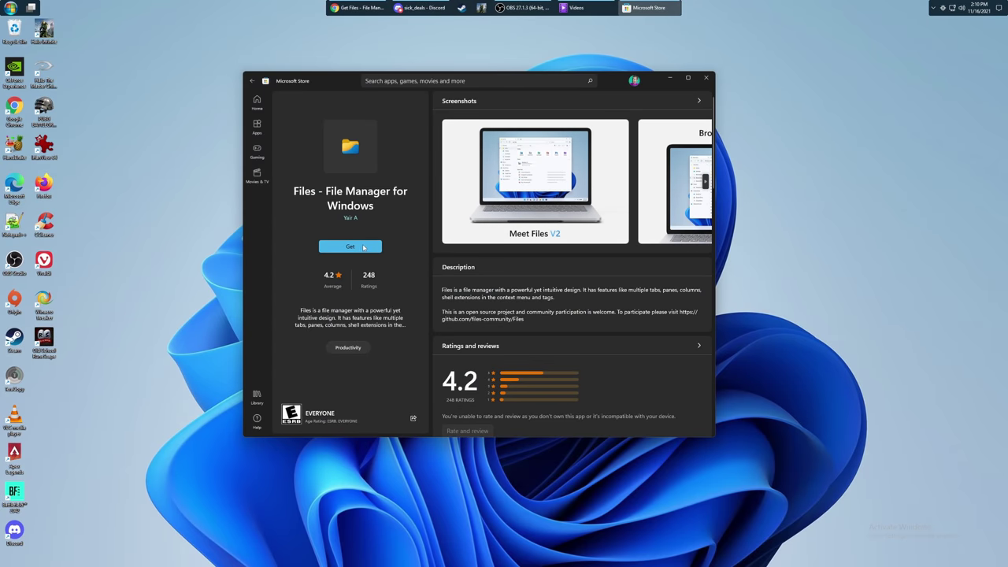
click(363, 247)
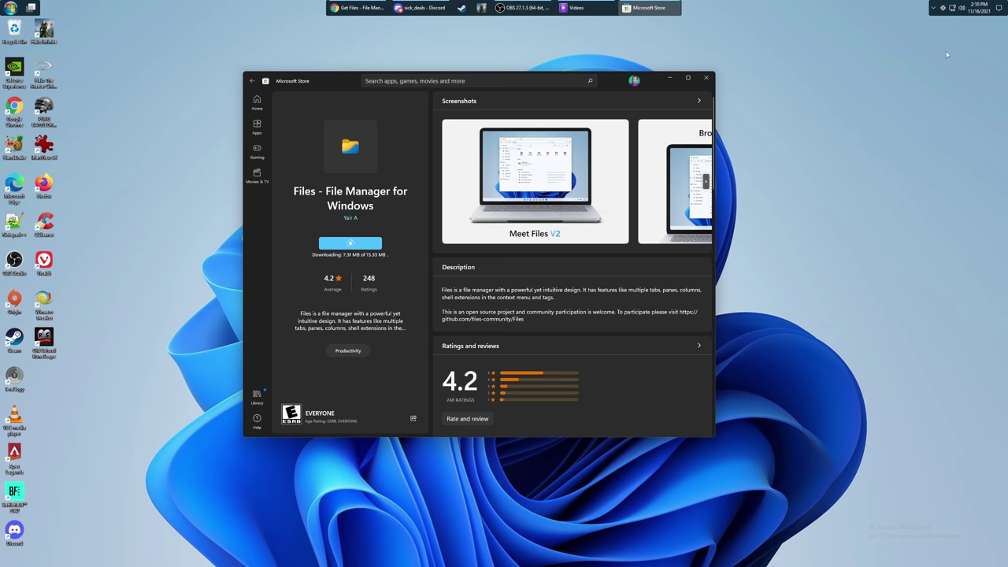
click(932, 8)
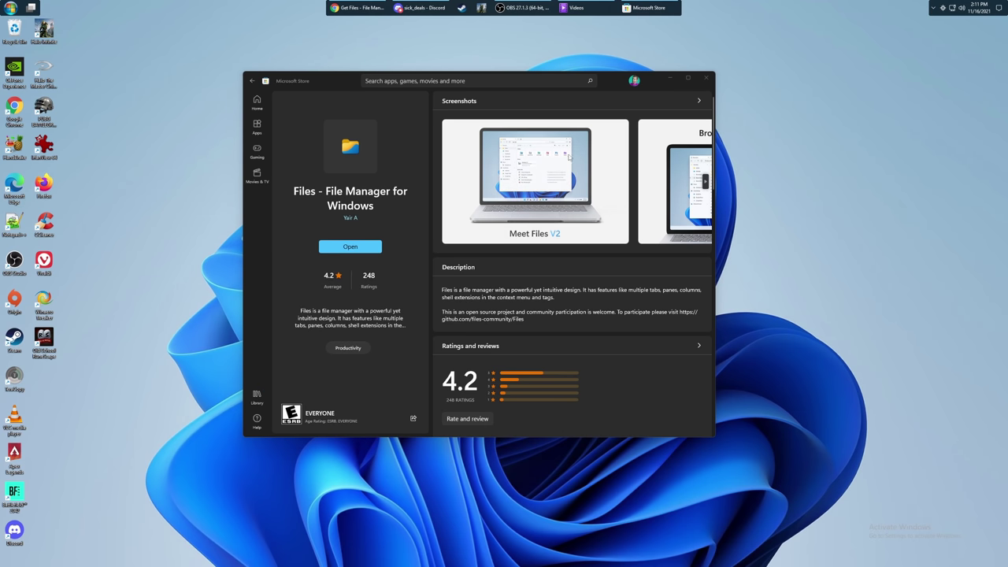
click(528, 274)
click(351, 347)
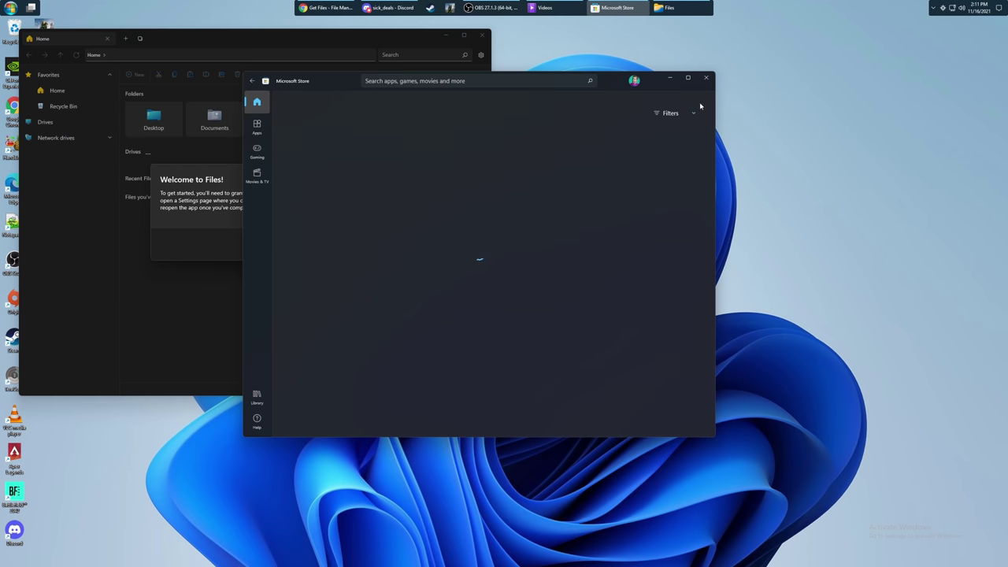
- Grant Files file-system access, then download the Custom-themes repository as a ZIP
click(671, 81)
drag(462, 34, 638, 95)
click(516, 304)
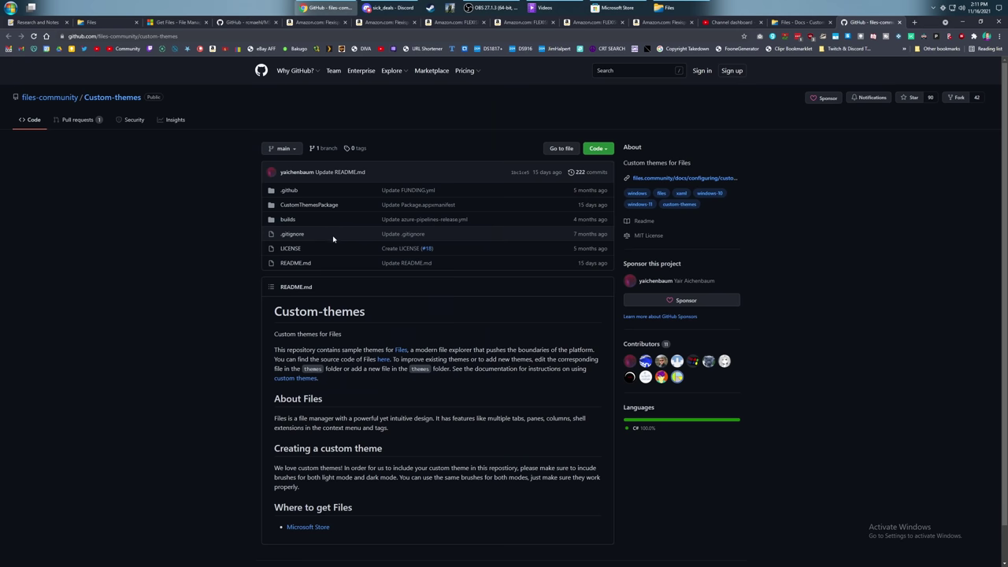
click(599, 148)
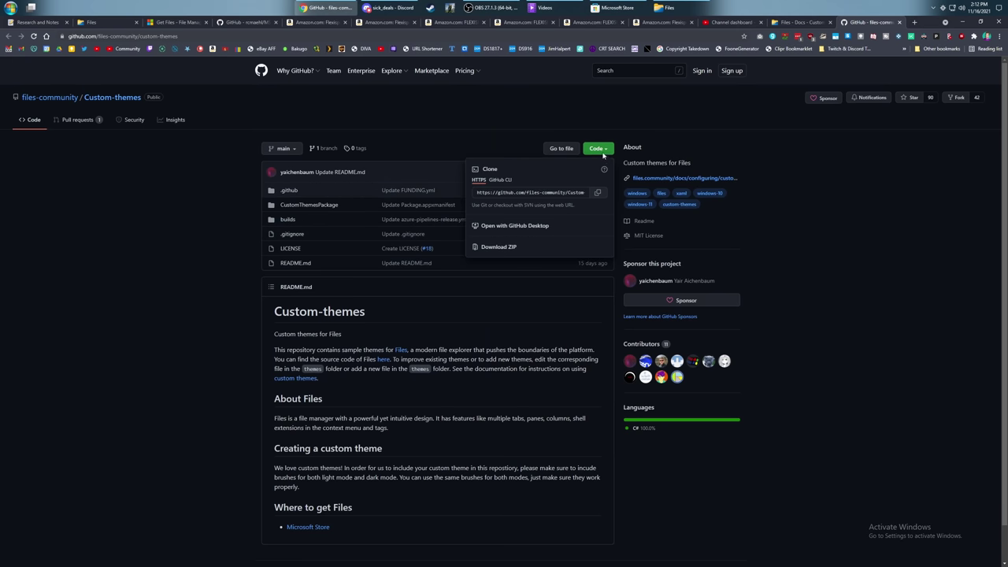
click(499, 246)
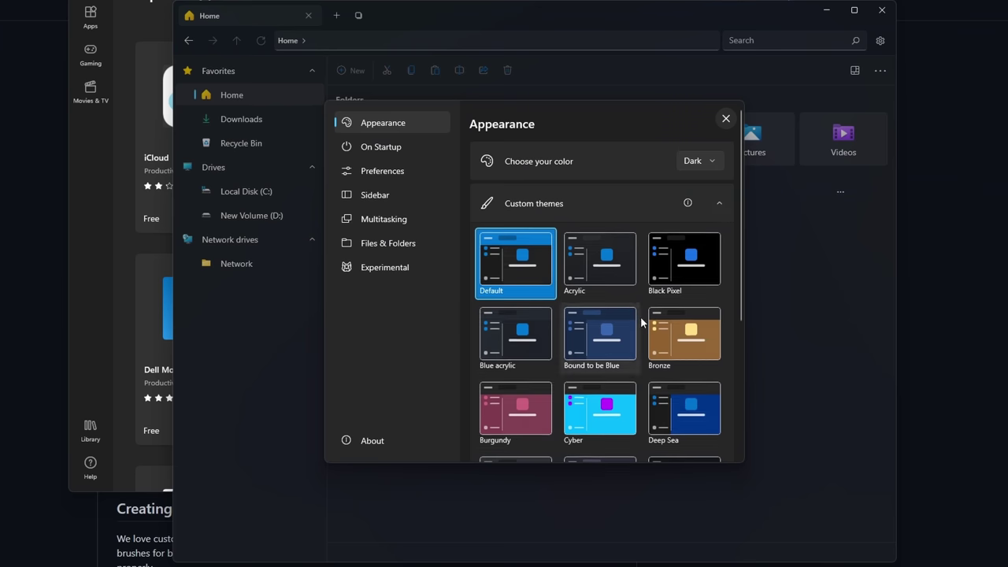
- Try the Burgundy, Blue acrylic and Bronze themes, then apply Deep Sea
scroll(740, 312, down, 3)
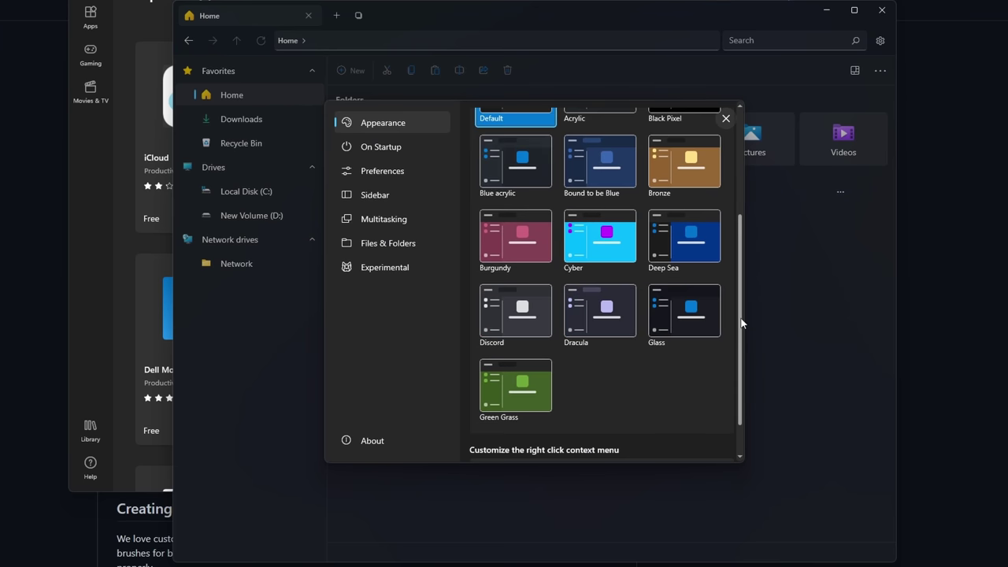
click(520, 262)
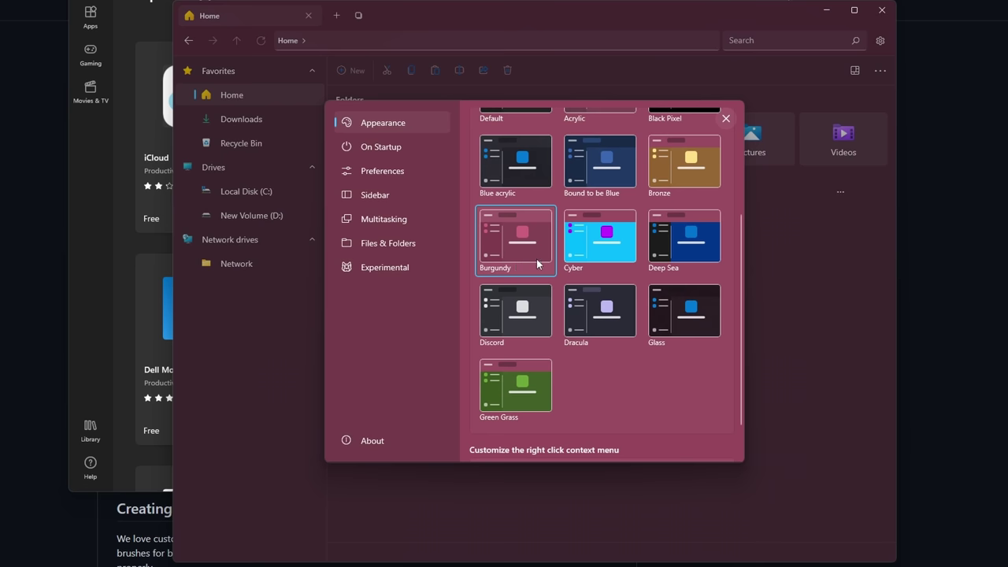
scroll(538, 264, up, 2)
click(522, 228)
click(662, 242)
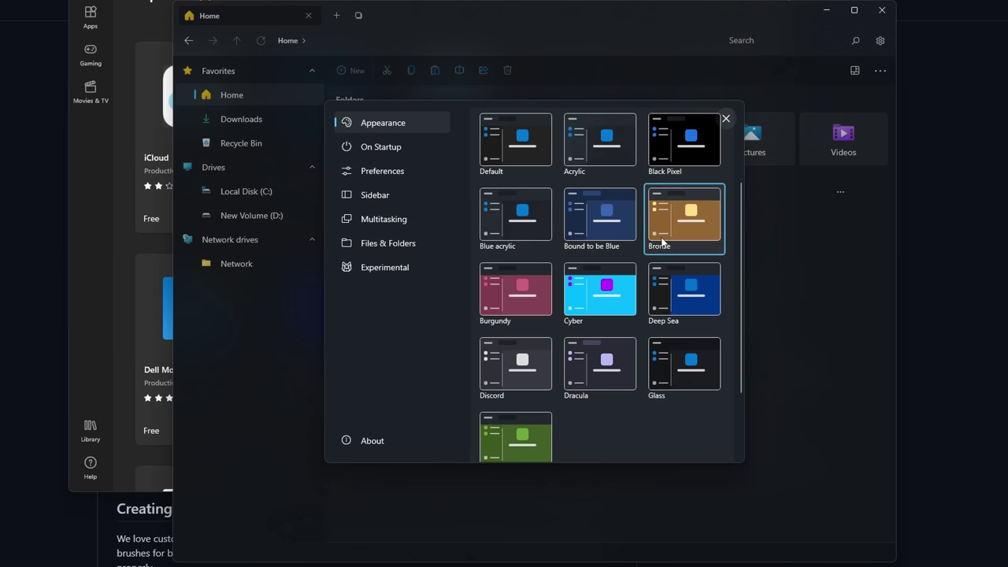
scroll(671, 315, down, 1)
click(671, 315)
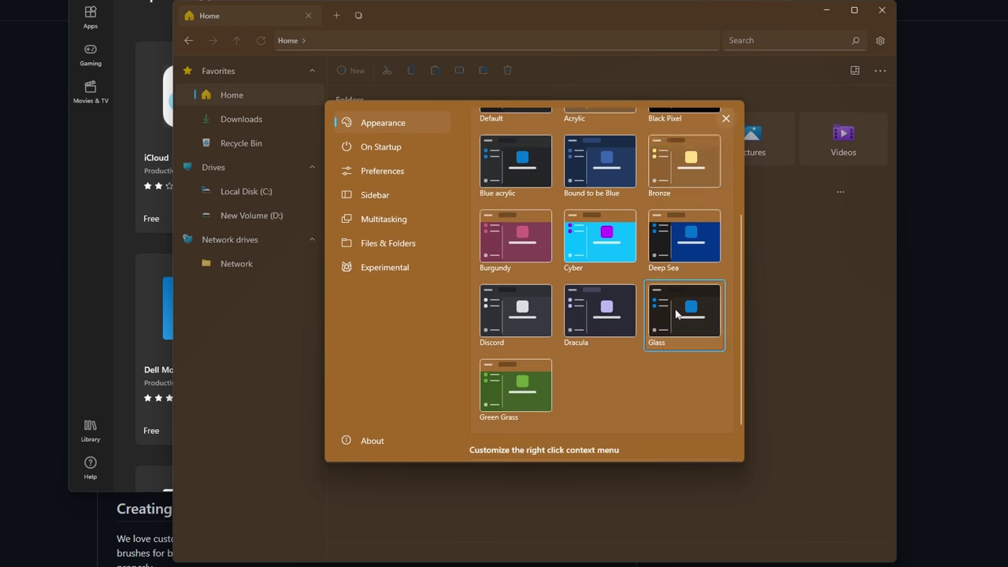
- Show the Libraries section in the sidebar and turn on dual pane view
click(382, 171)
click(375, 194)
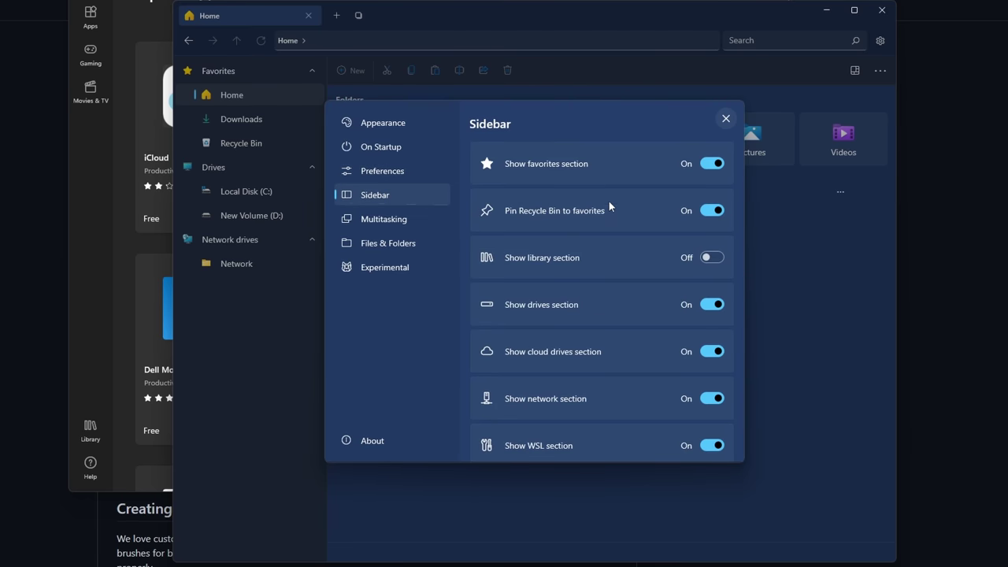
click(712, 258)
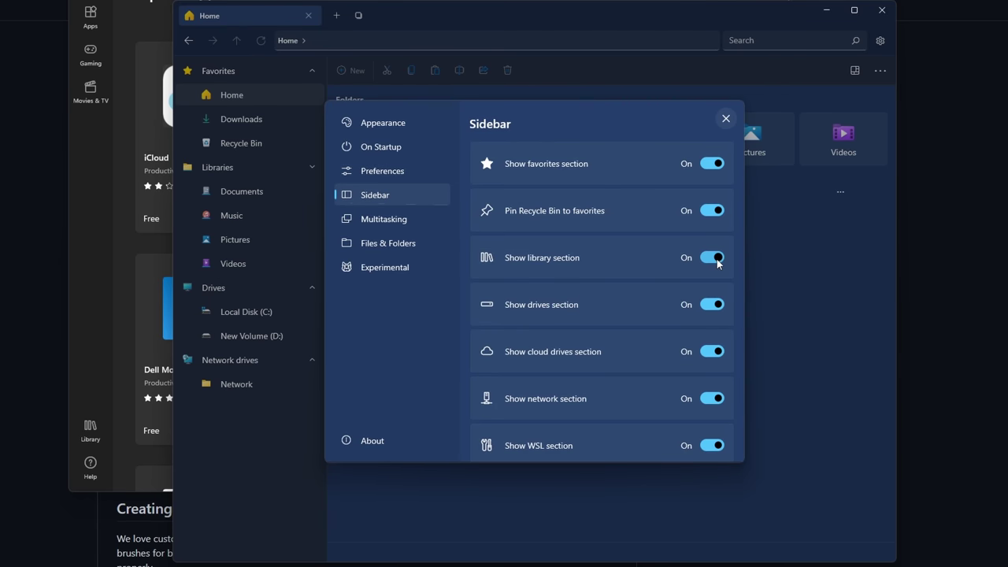
scroll(640, 337, down, 1)
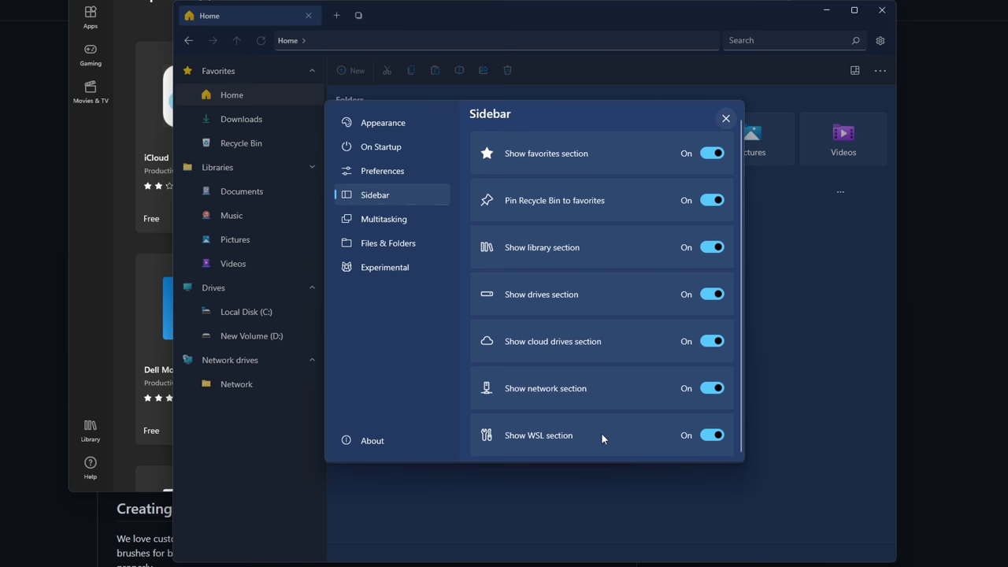
click(415, 225)
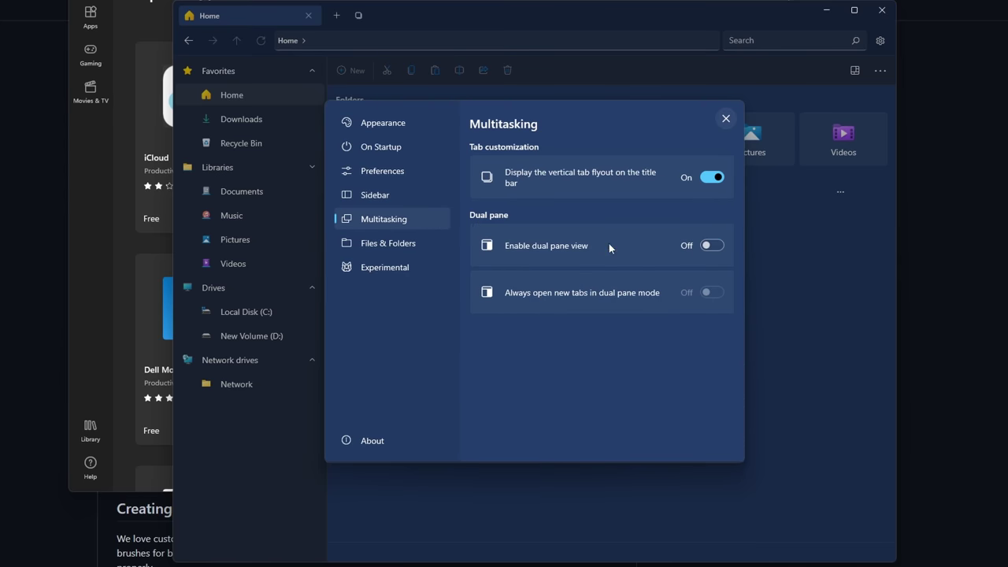
double_click(705, 248)
click(416, 246)
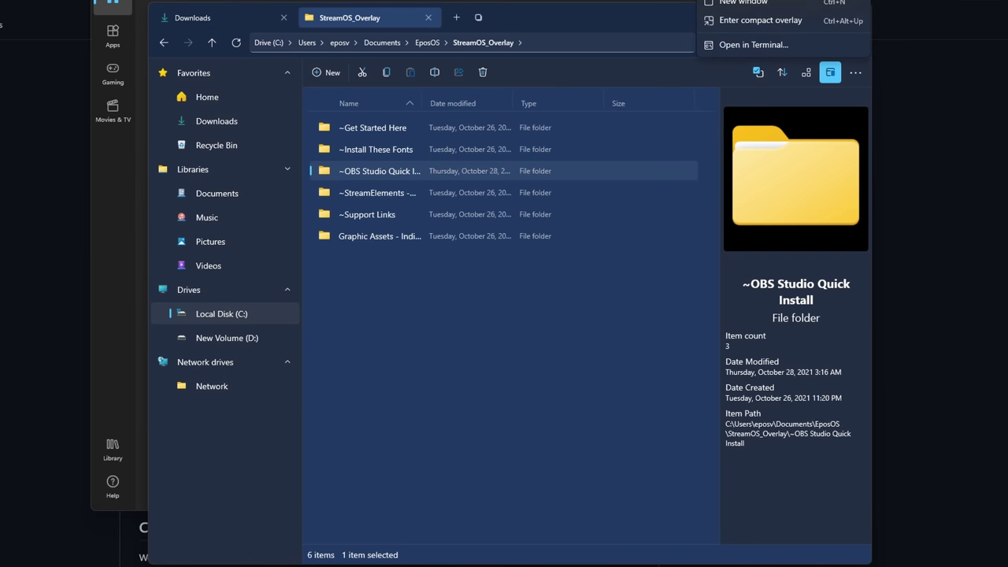
- Open a second pane on the Desktop and widen the file panes by narrowing the preview
key(alt+shift+plus)
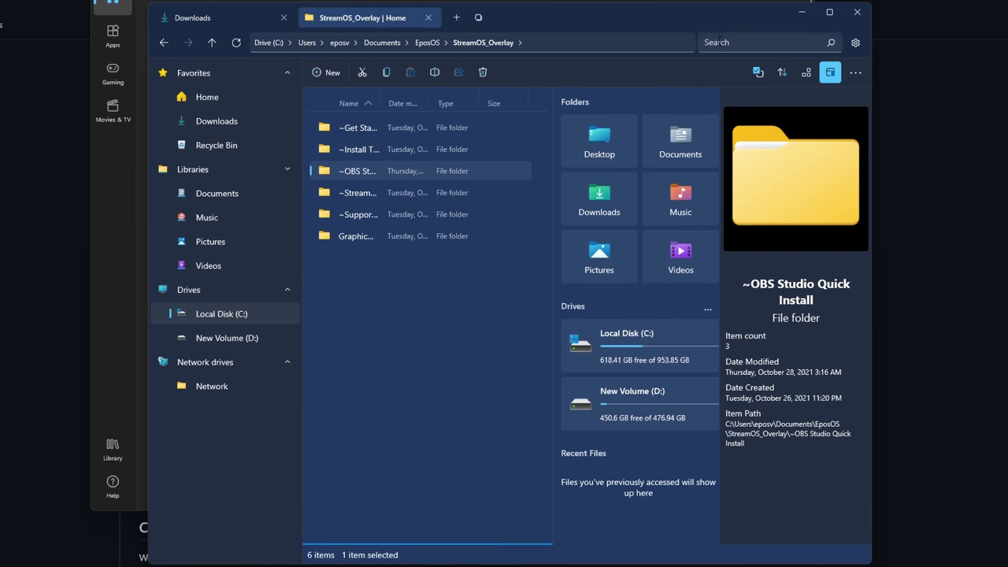
click(610, 147)
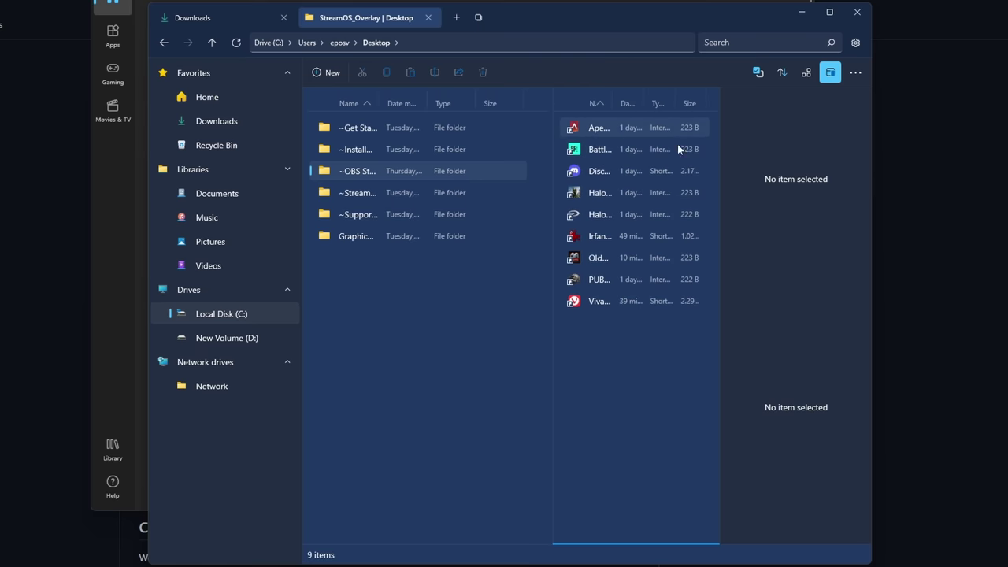
drag(719, 158, 778, 162)
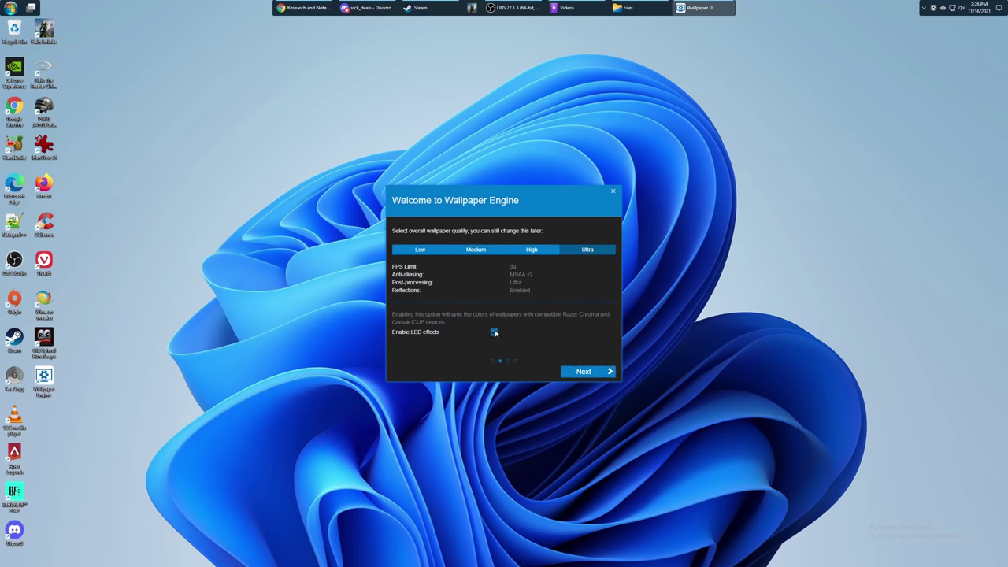
- Finish Wallpaper Engine setup, letting wallpapers set the accent colour and hiding anime wallpapers
click(590, 372)
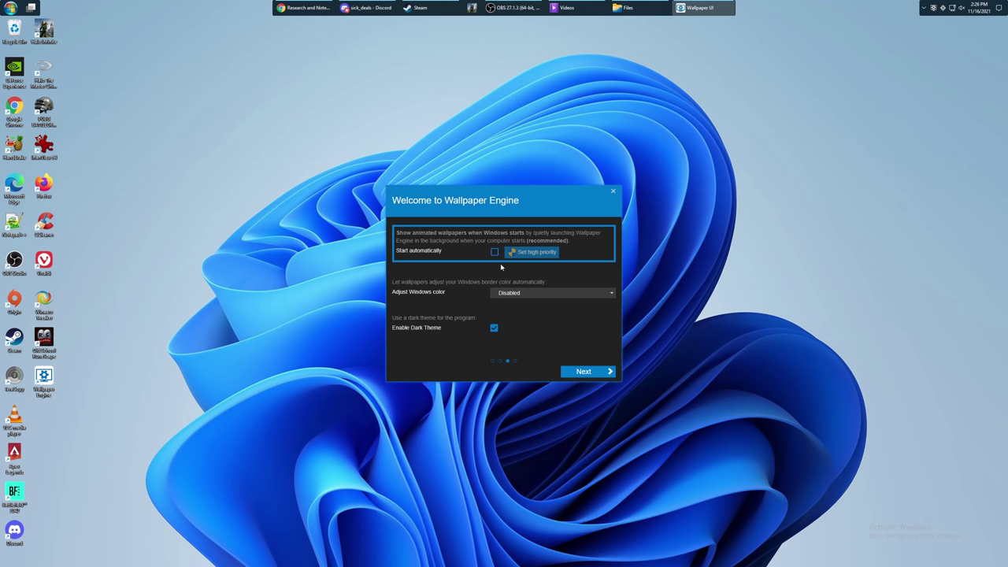
click(539, 293)
click(530, 317)
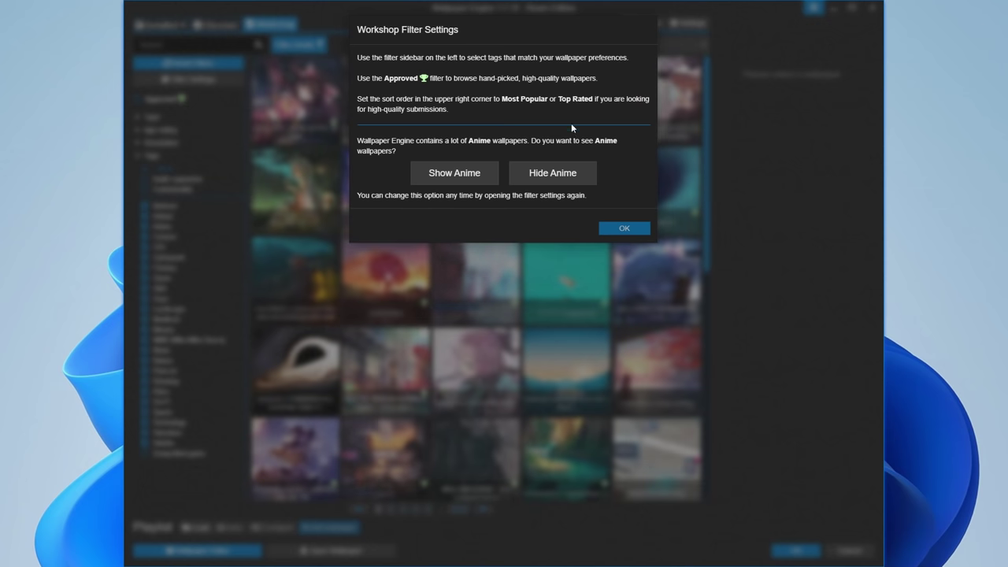
click(552, 174)
click(624, 227)
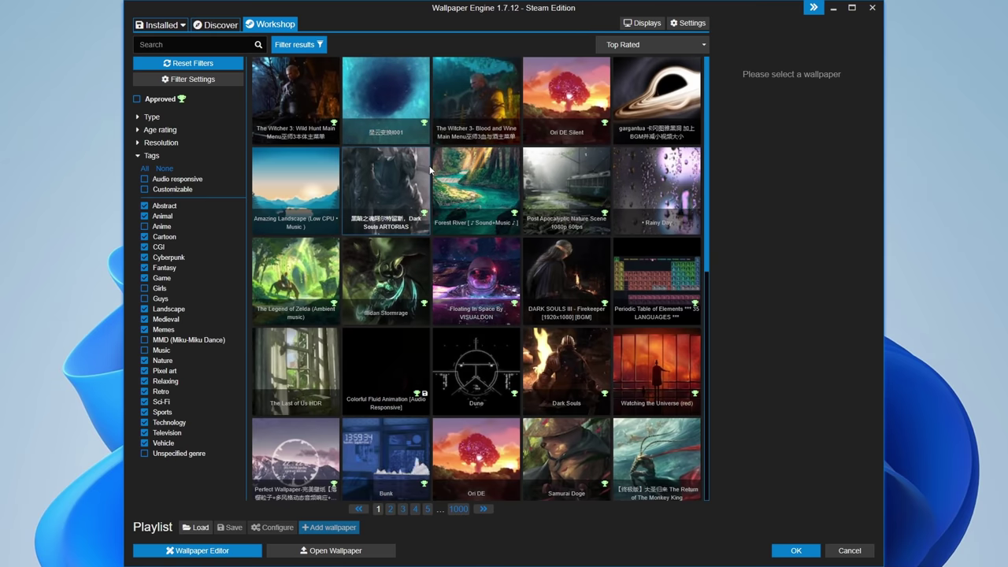
- Subscribe to Floating In Space and apply the Battlefield4 Rain Background wallpaper
click(476, 276)
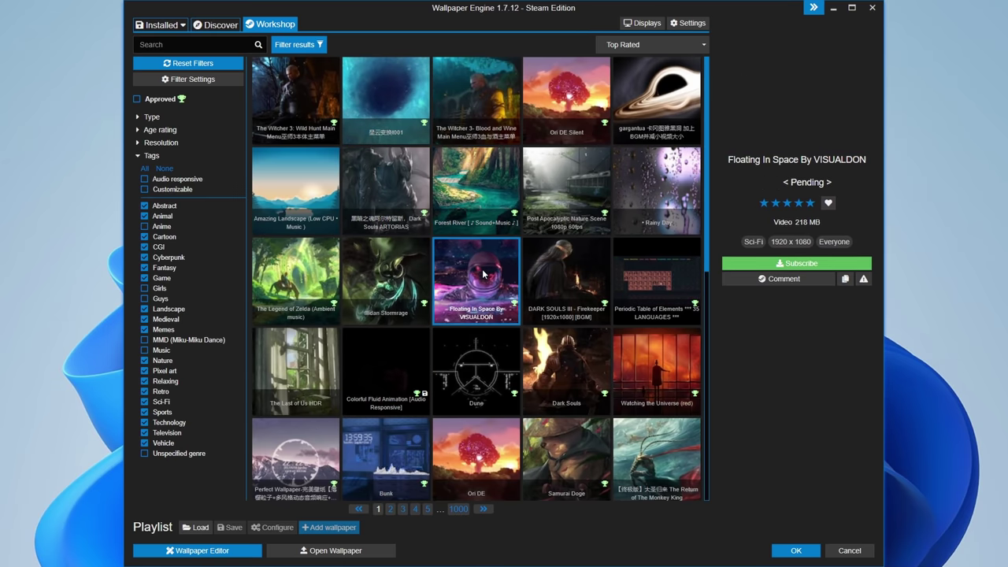
click(775, 268)
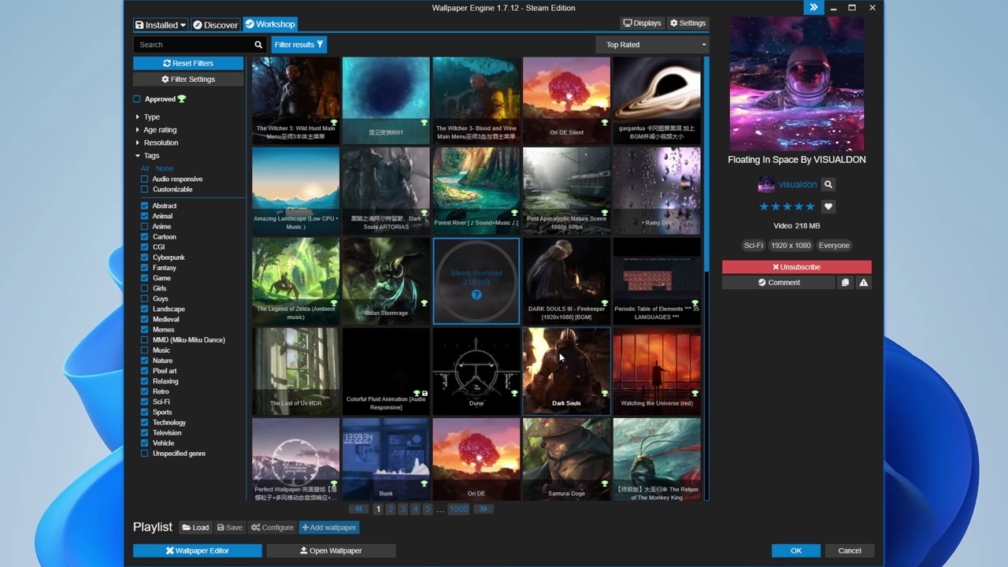
scroll(555, 355, down, 2)
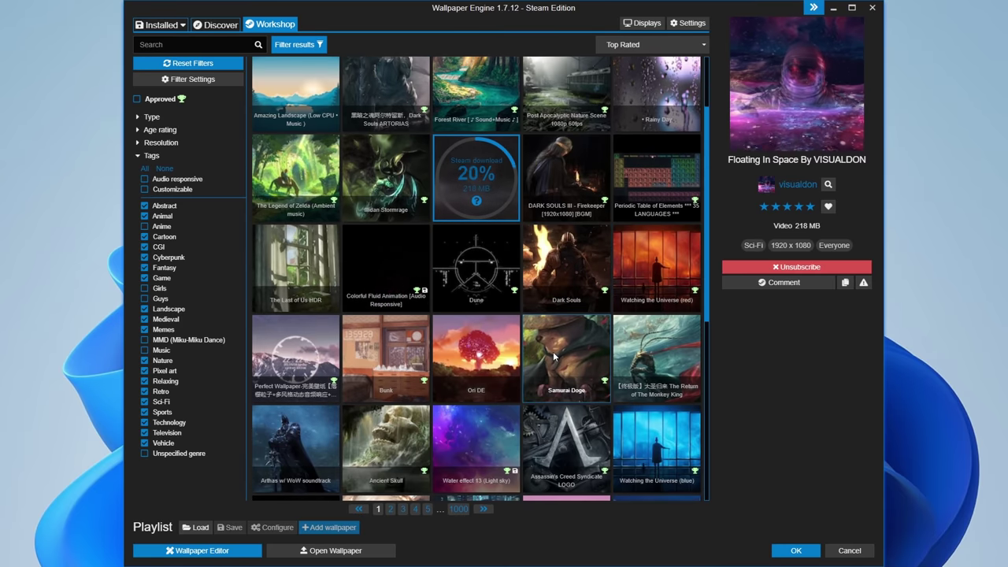
scroll(553, 351, down, 2)
scroll(535, 346, down, 2)
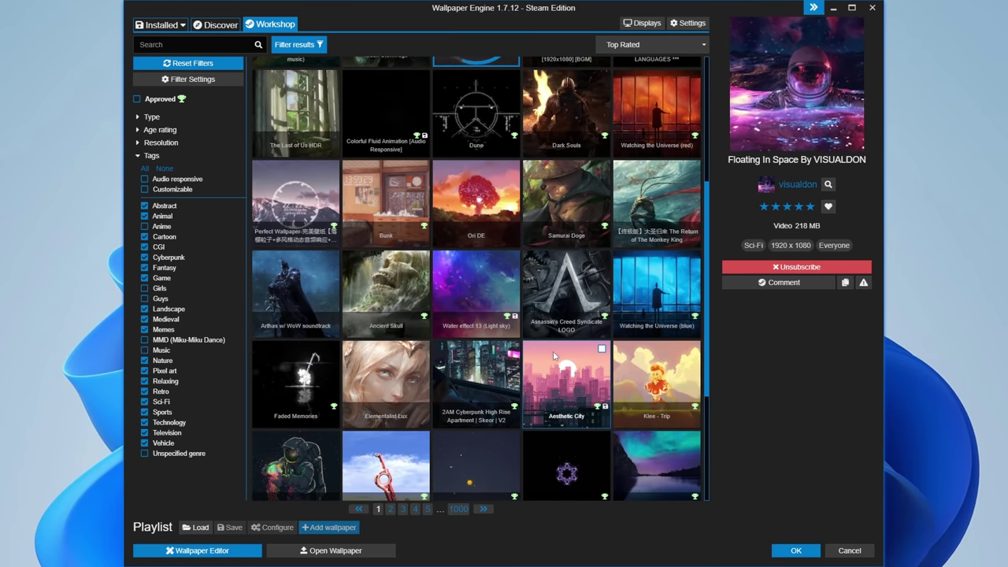
click(499, 331)
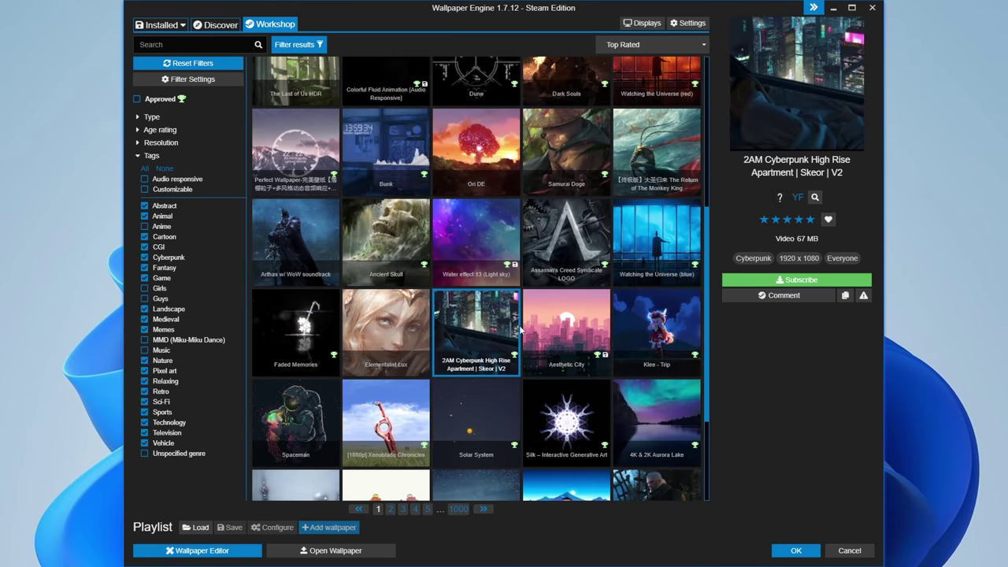
scroll(520, 331, down, 3)
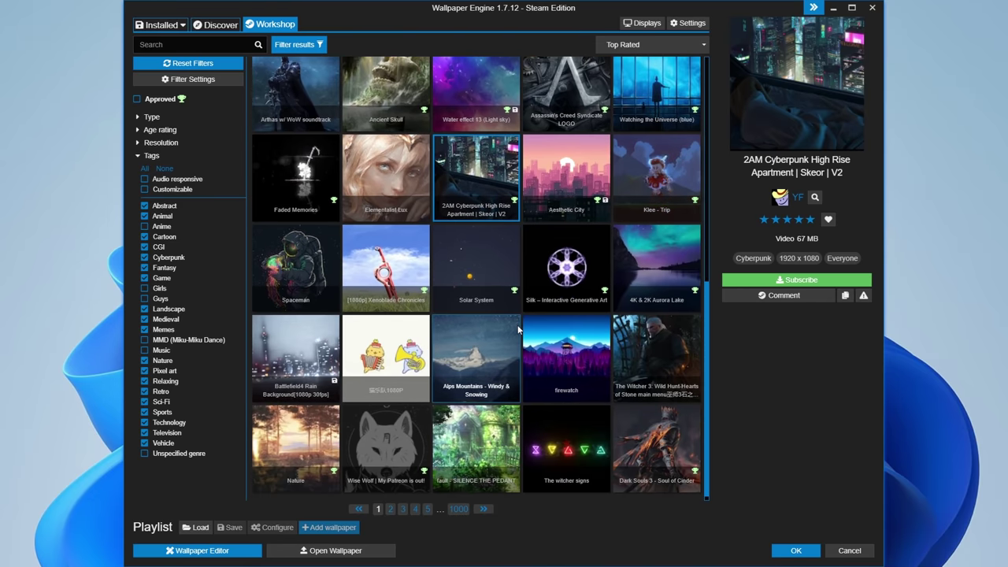
click(323, 343)
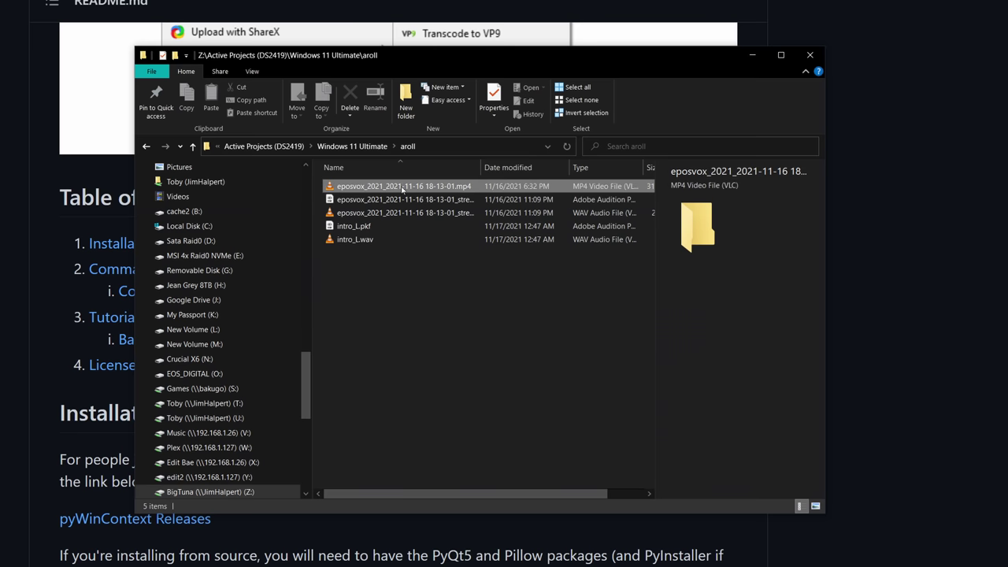
- Dismiss the context menu and browse the System, Text and Video file-type groups
mouse_move(495, 206)
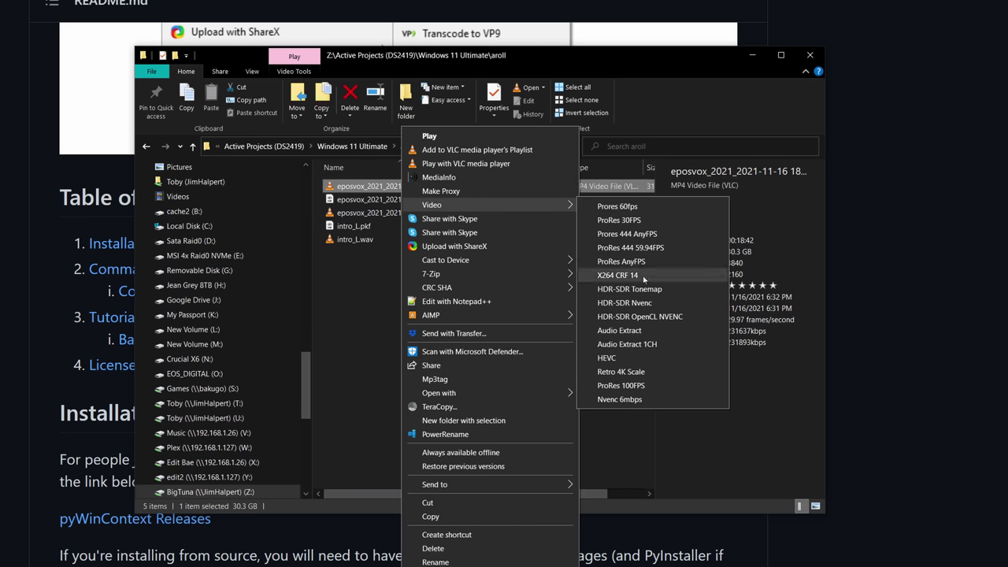
click(365, 320)
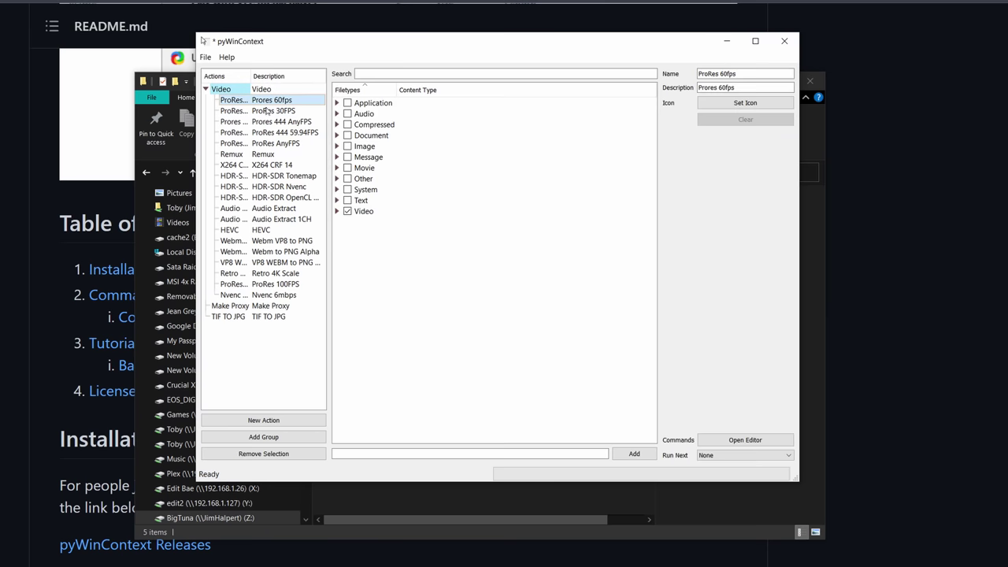
click(337, 212)
click(337, 200)
click(337, 189)
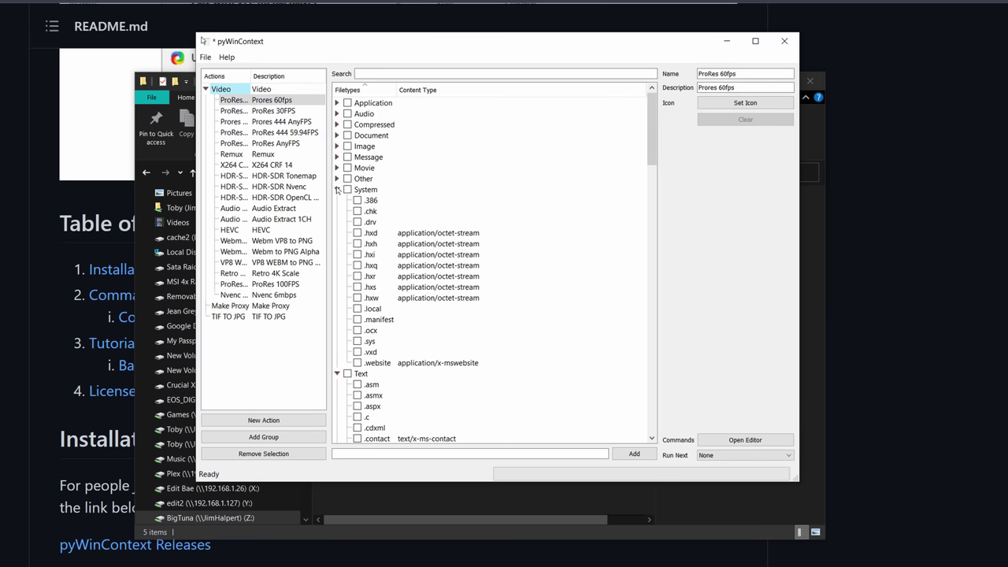
click(337, 189)
click(336, 201)
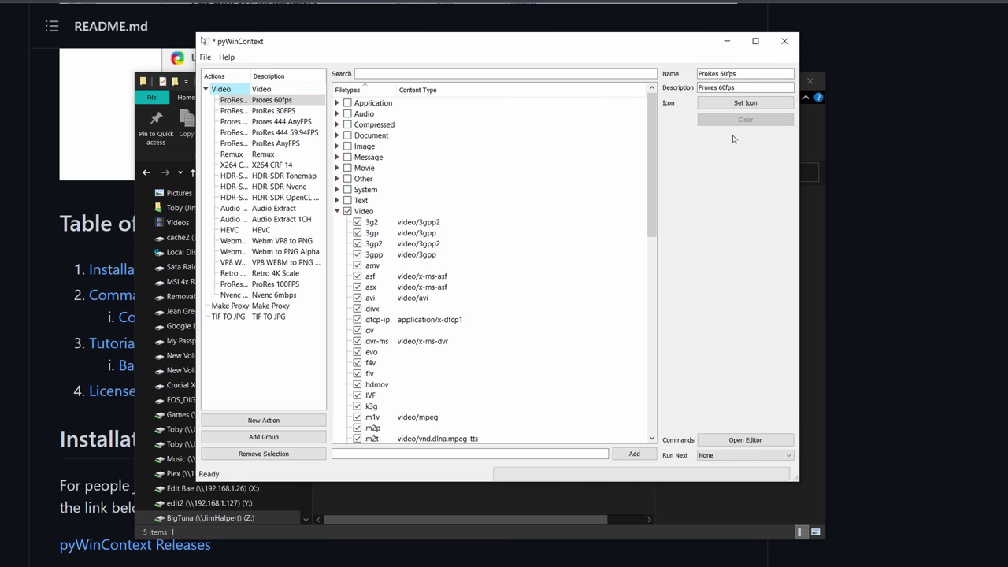
- Review the ProRes 60fps action's commands in a widened editor, then close it
click(744, 440)
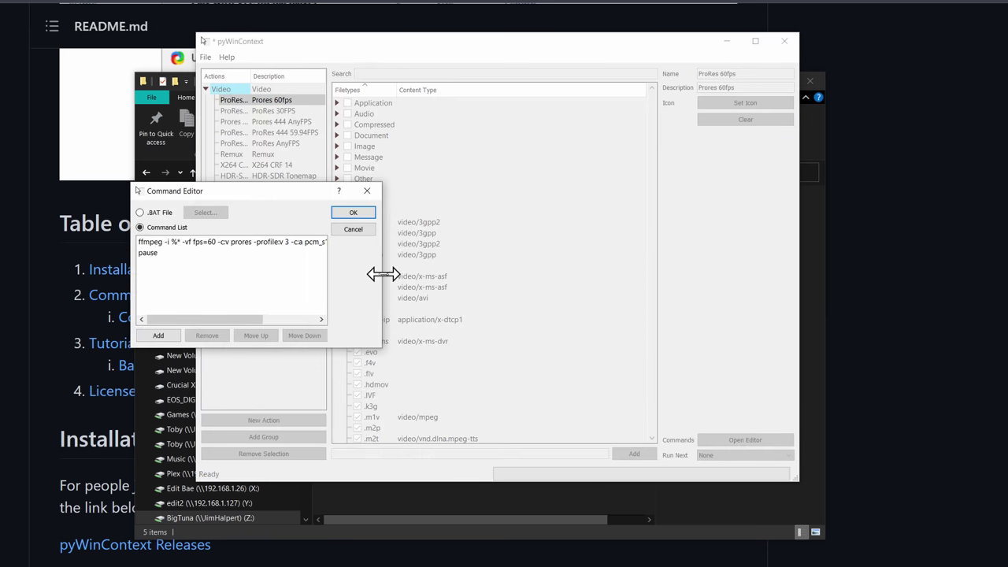
drag(383, 273, 555, 273)
click(355, 242)
click(337, 253)
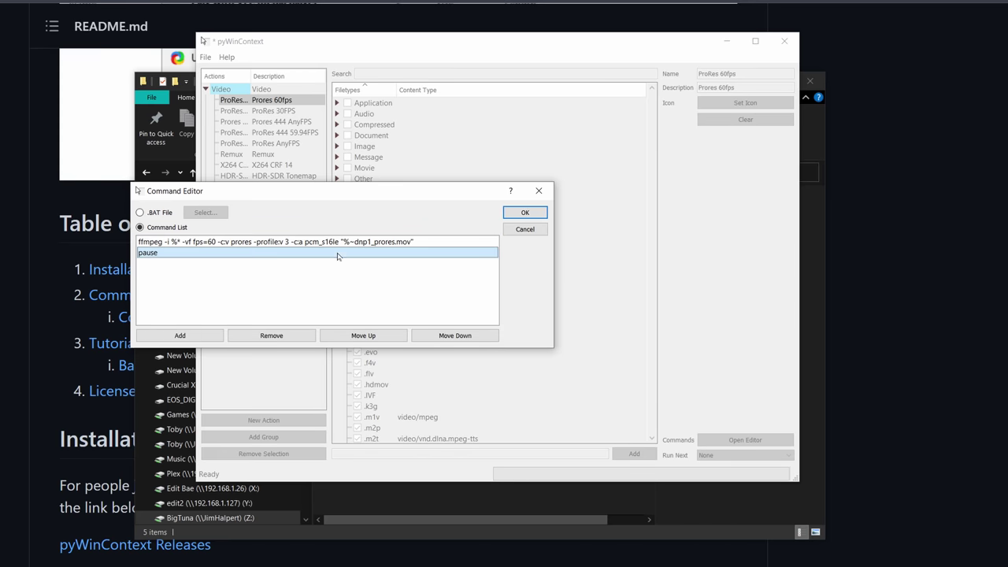
click(525, 213)
- Browse the Remux and Webm VP8 to PNG actions, then show Nvenc 6mbps with its filetypes
click(284, 154)
click(275, 240)
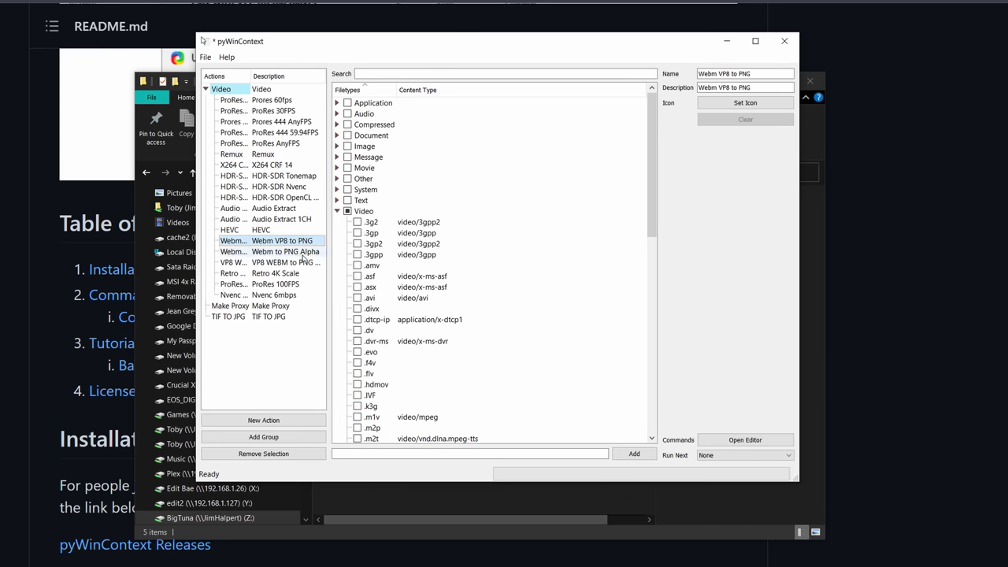
scroll(406, 245, down, 7)
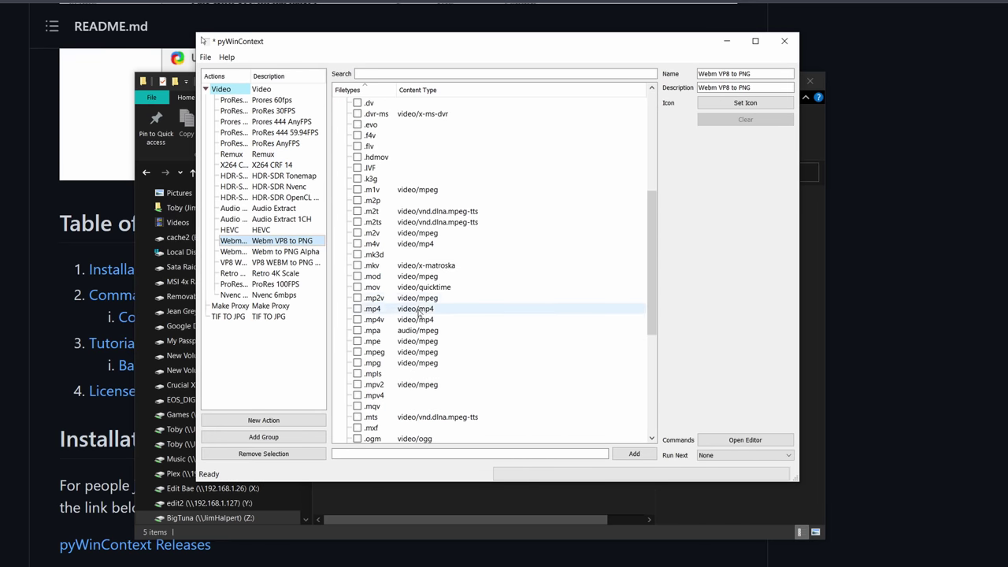
click(256, 295)
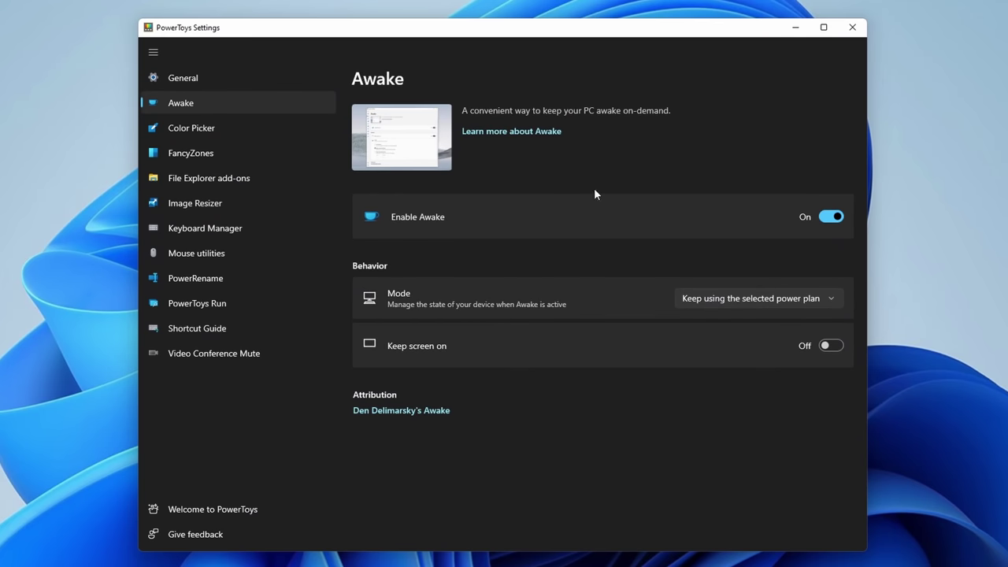
- Switch Awake off and back on, then launch the FancyZones layout editor from its settings
click(832, 219)
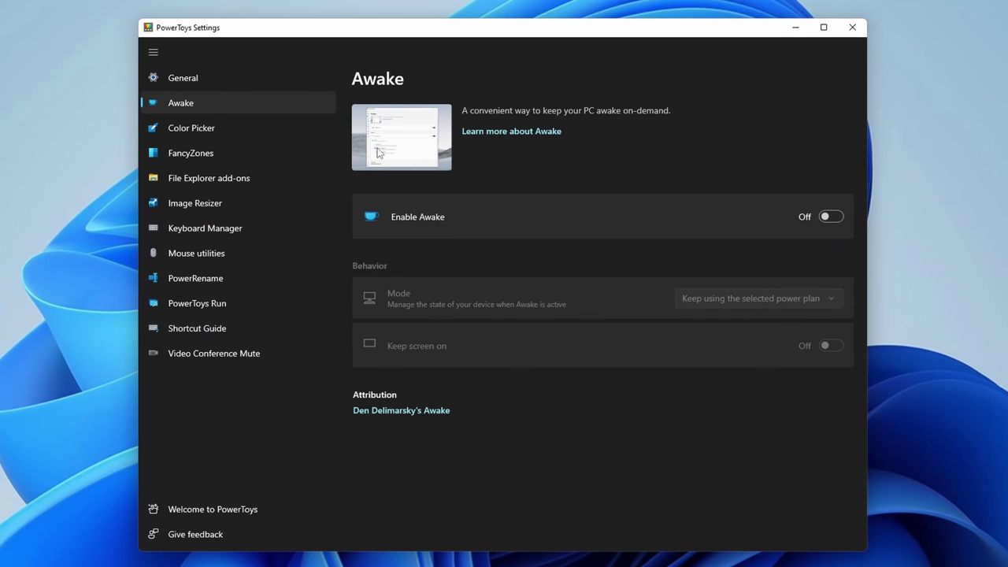
click(212, 126)
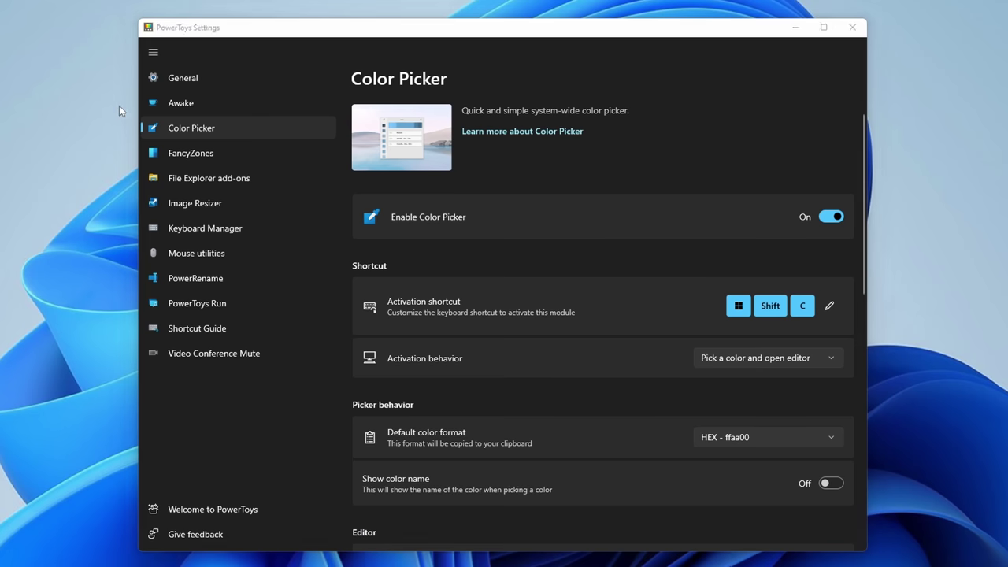
click(181, 102)
click(832, 216)
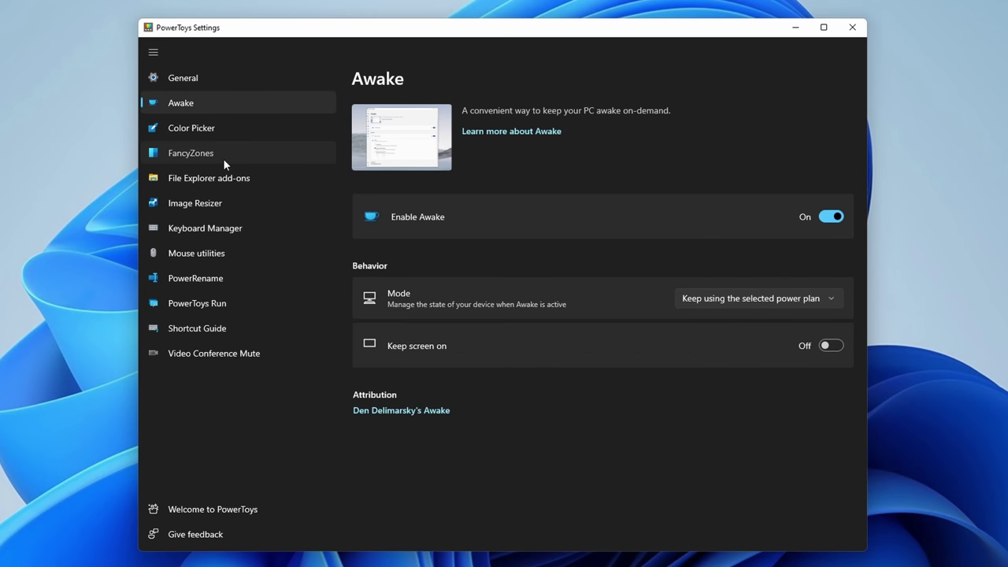
click(228, 157)
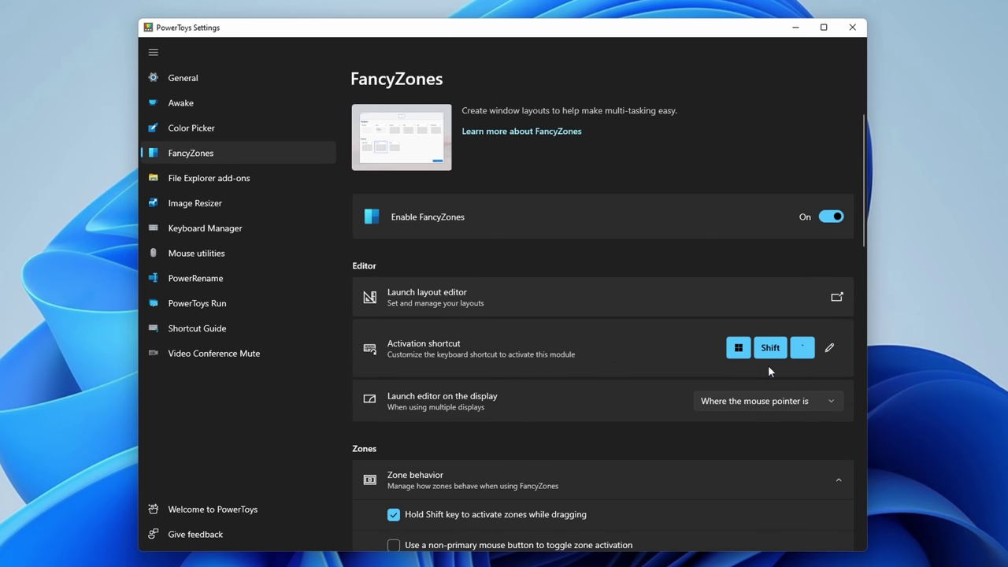
click(817, 302)
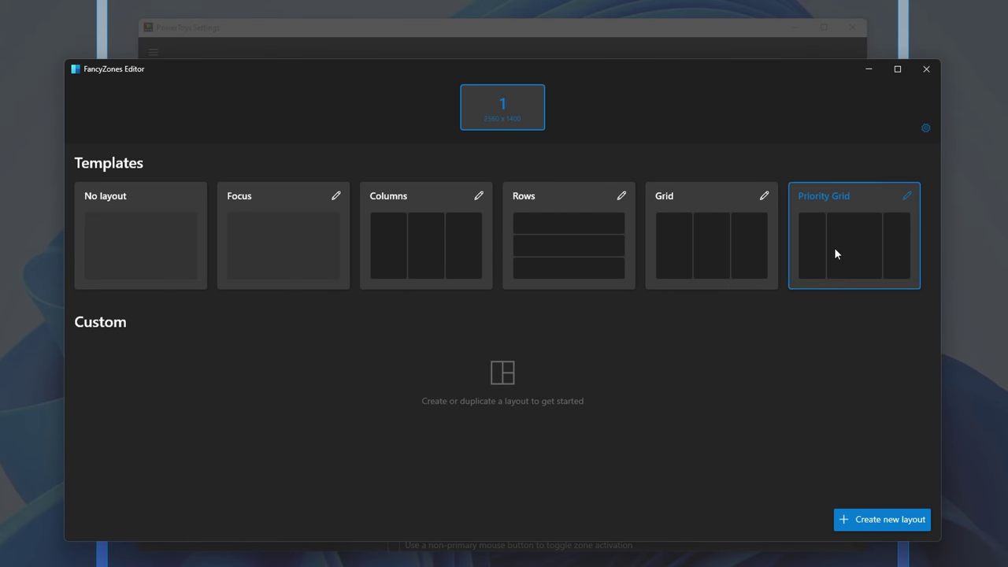
- Turn off space around zones in the Priority Grid layout, save it, and close the editor
click(926, 128)
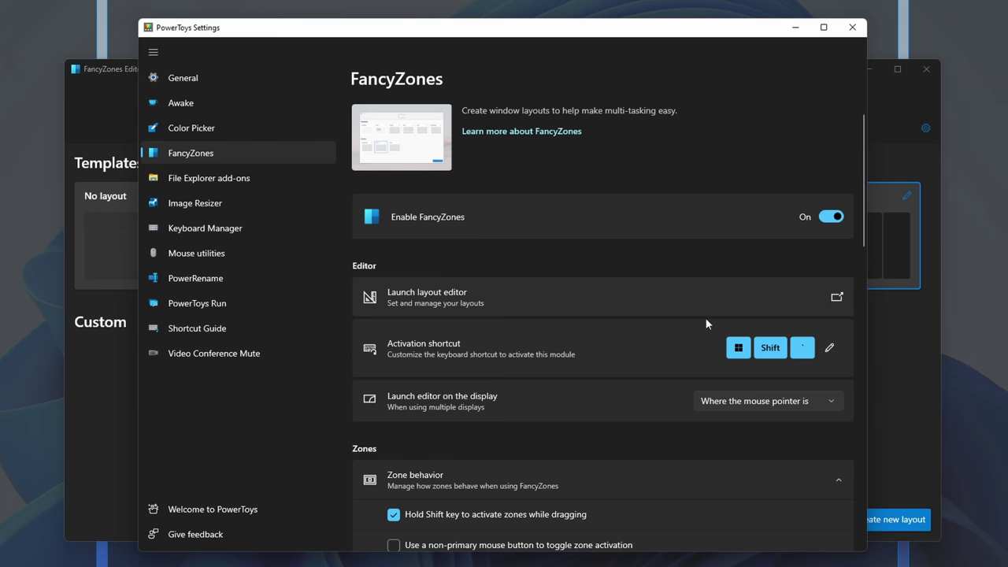
click(880, 225)
click(907, 195)
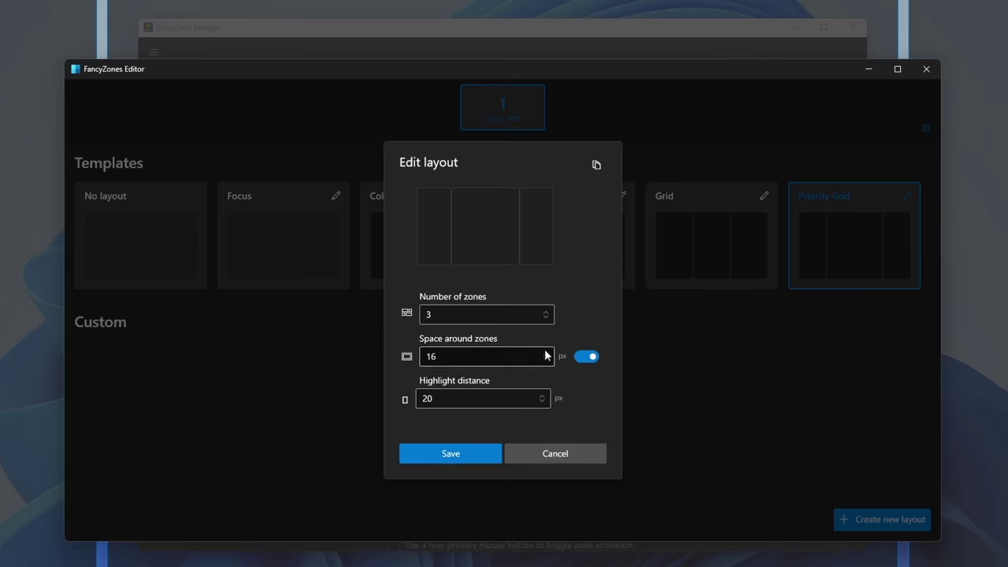
click(587, 358)
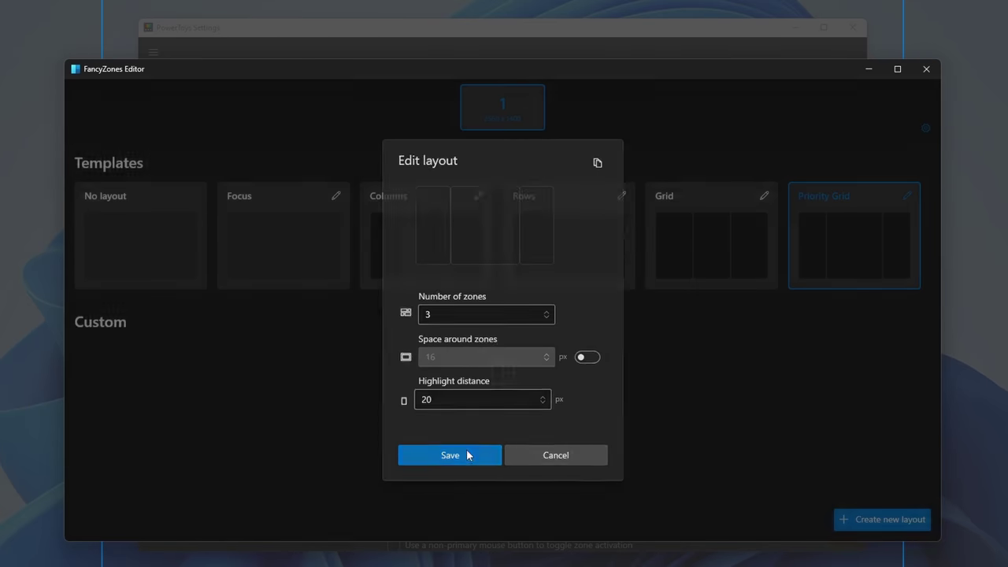
click(435, 454)
click(926, 68)
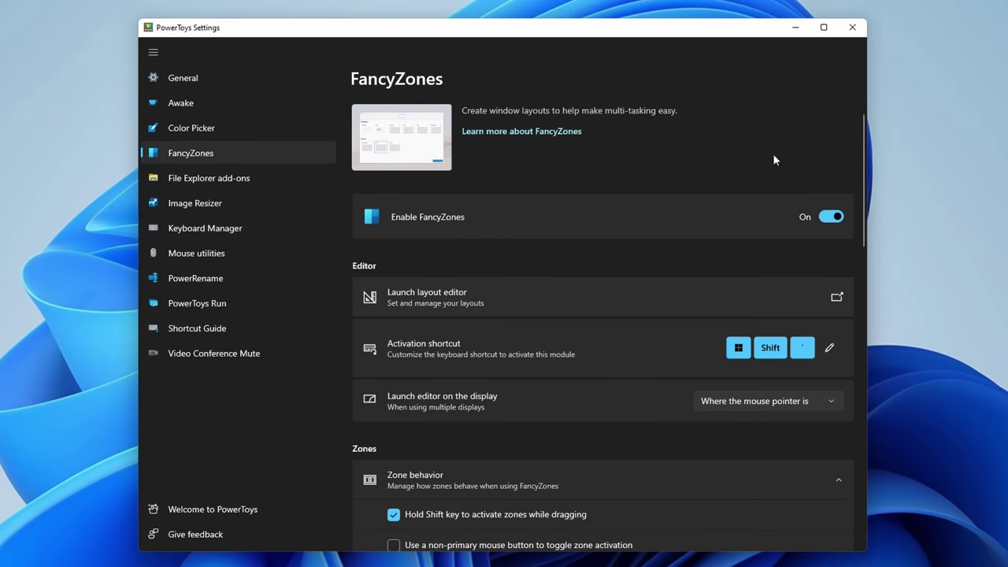
- Browse the File Explorer add-ons, Image Resizer, Keyboard Manager and PowerRename pages to PowerToys Run
click(260, 178)
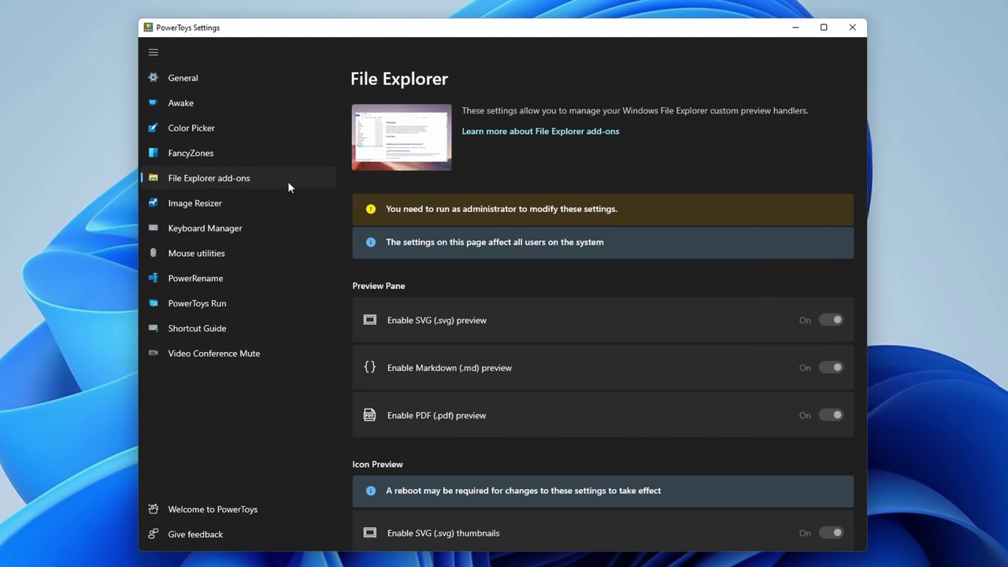
scroll(520, 308, down, 2)
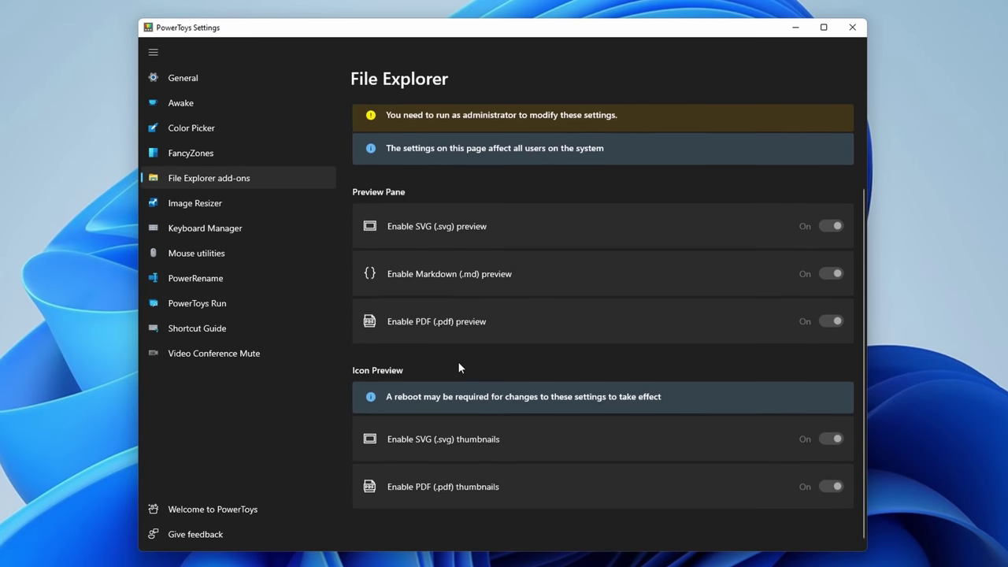
click(260, 201)
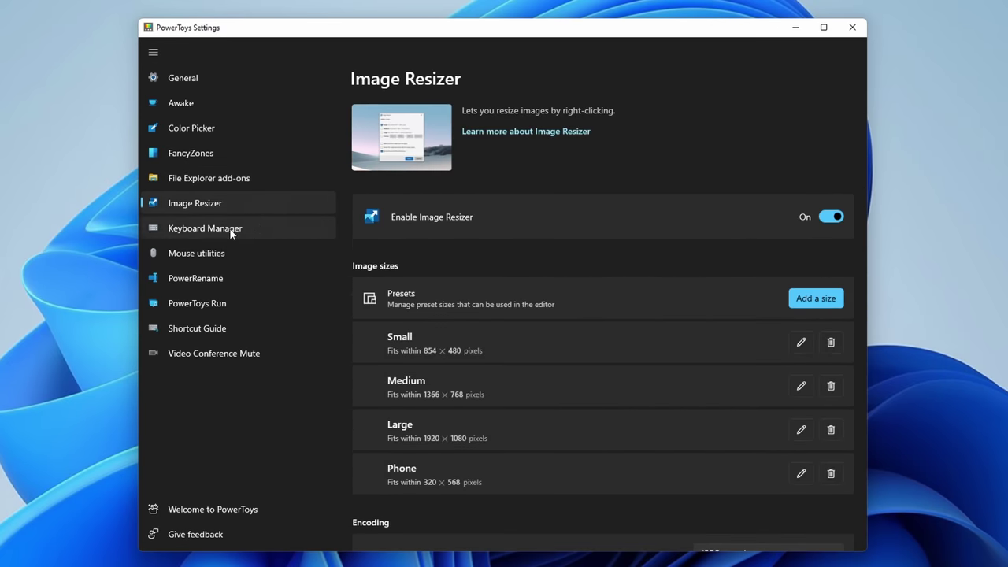
click(230, 228)
click(229, 281)
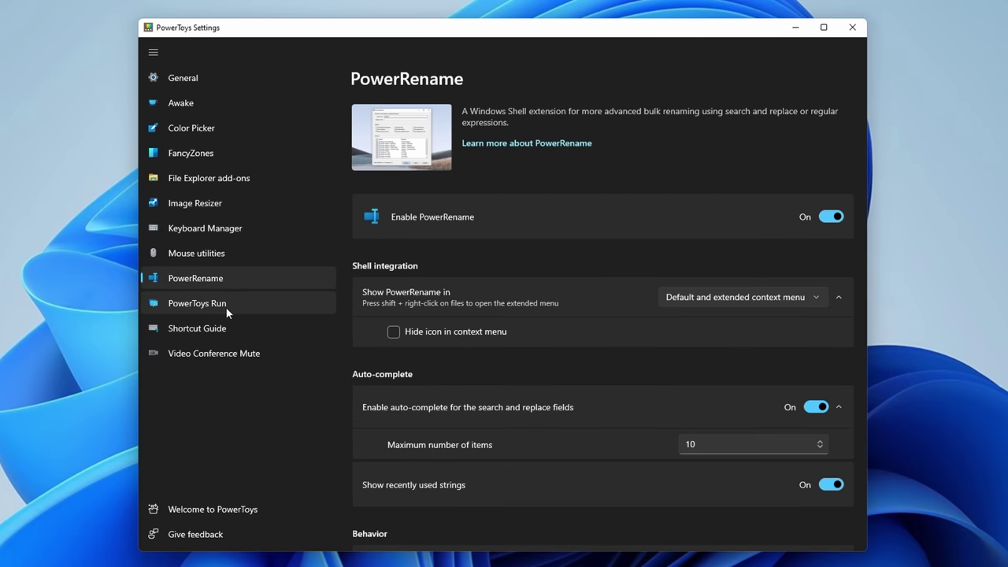
click(225, 307)
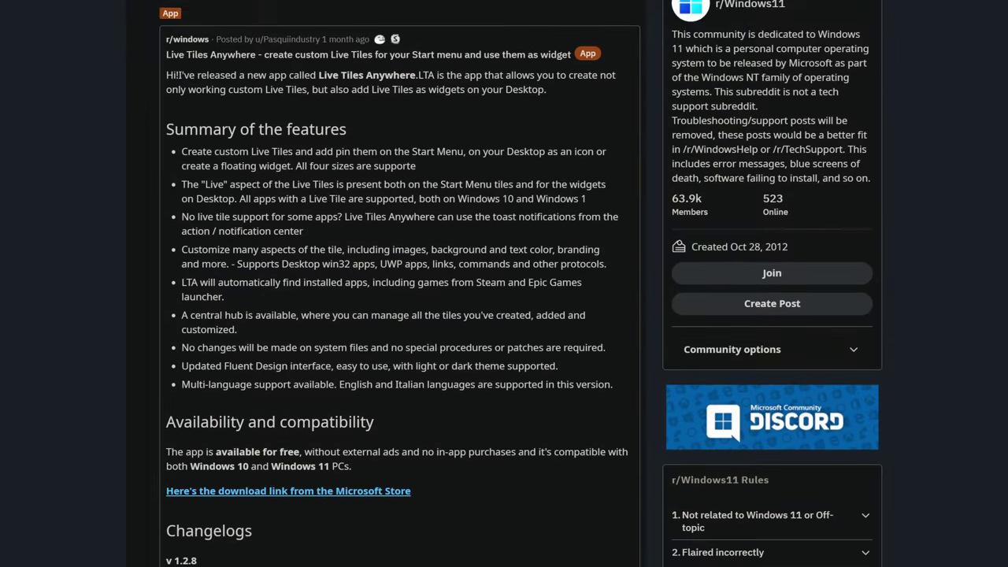
scroll(505, 284, down, 2)
scroll(504, 284, down, 4)
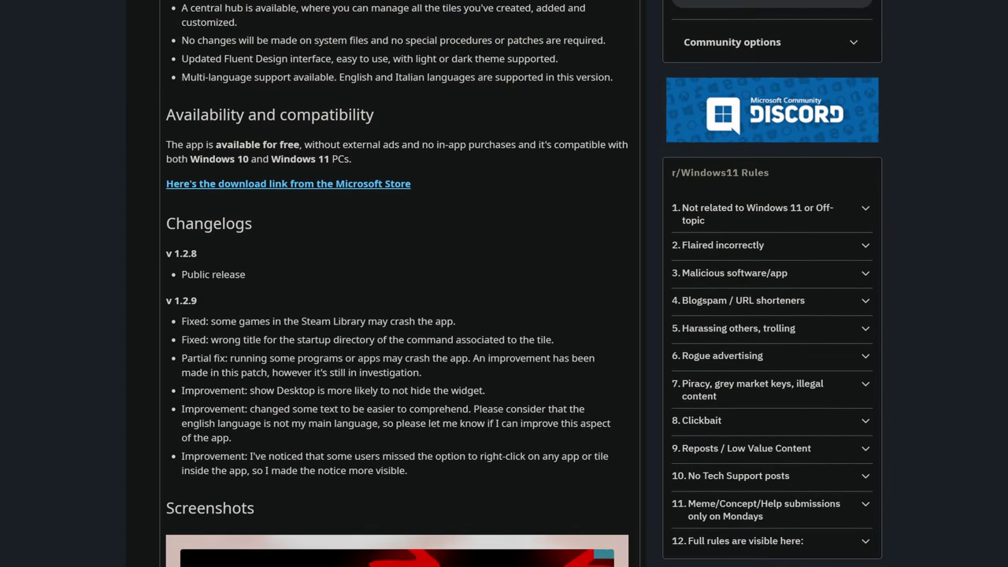
scroll(504, 283, down, 4)
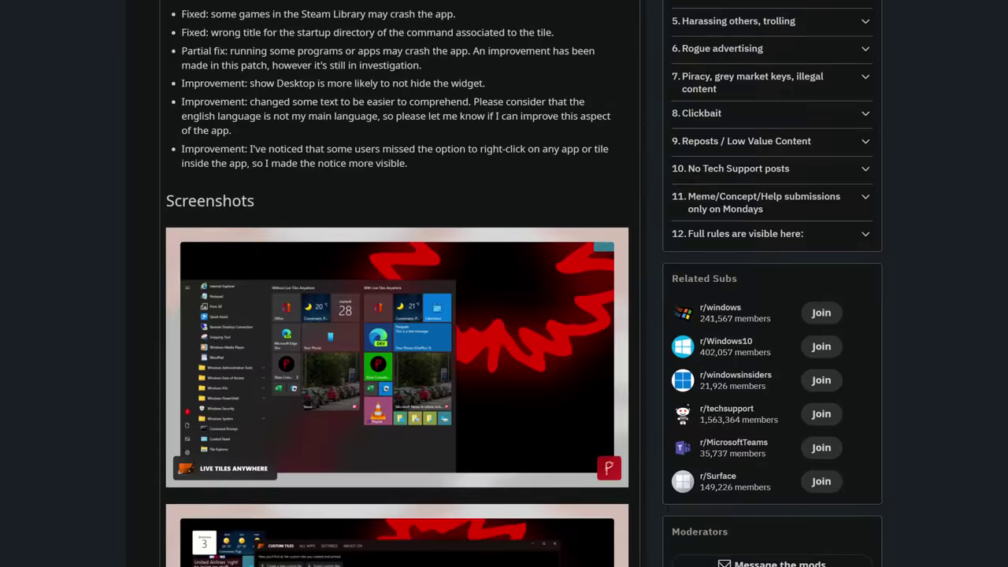
scroll(504, 284, down, 2)
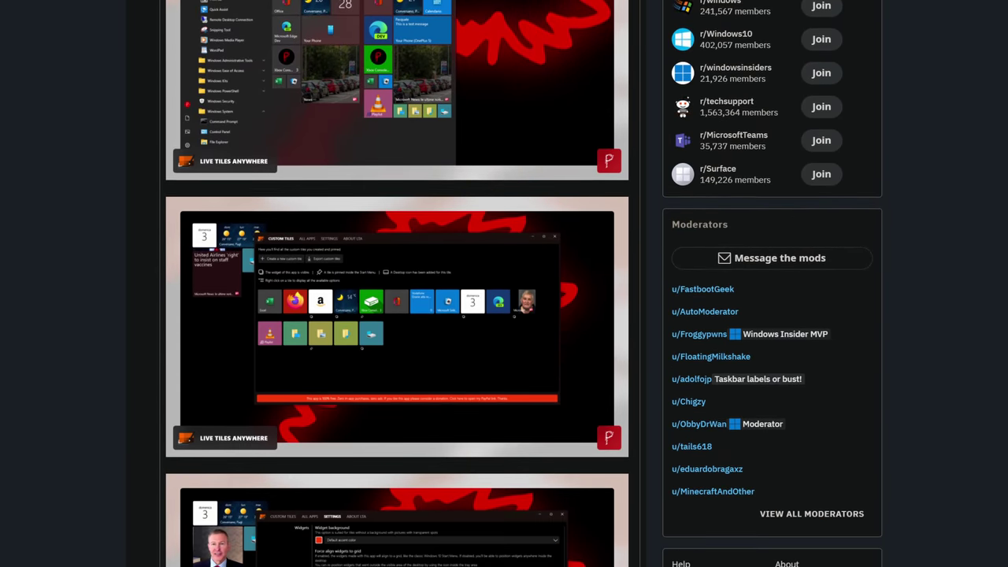
scroll(504, 283, down, 4)
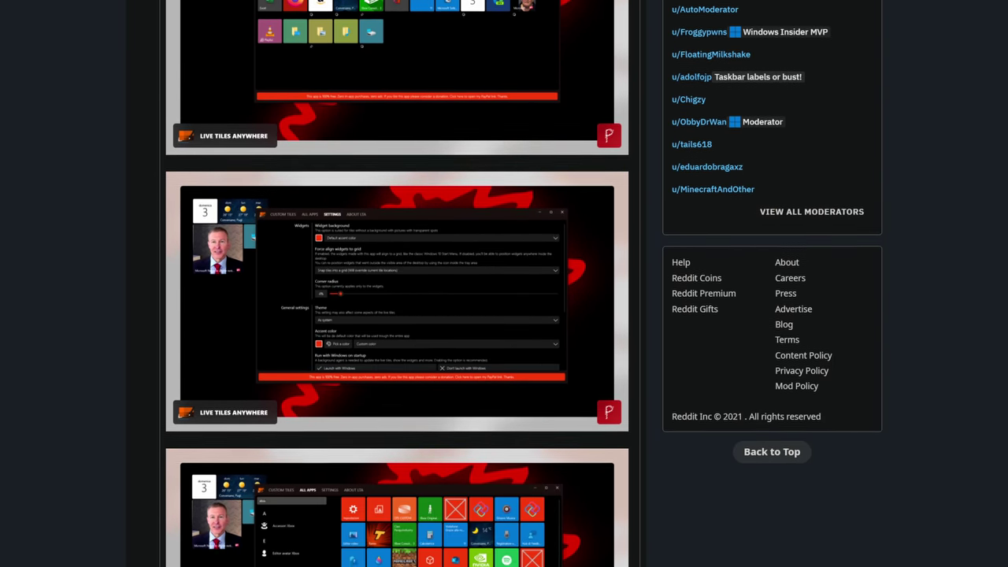
scroll(504, 284, down, 4)
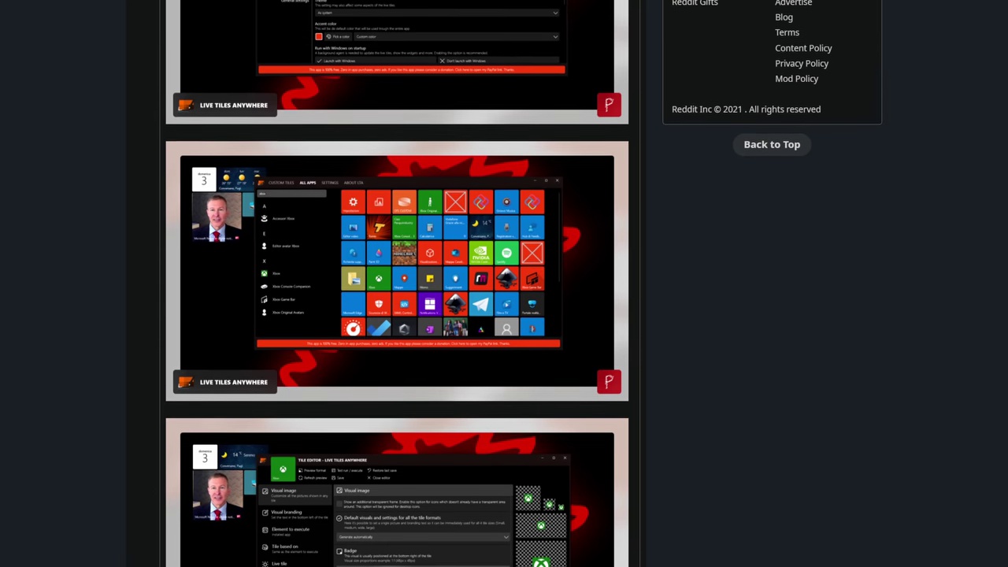
scroll(504, 284, down, 1)
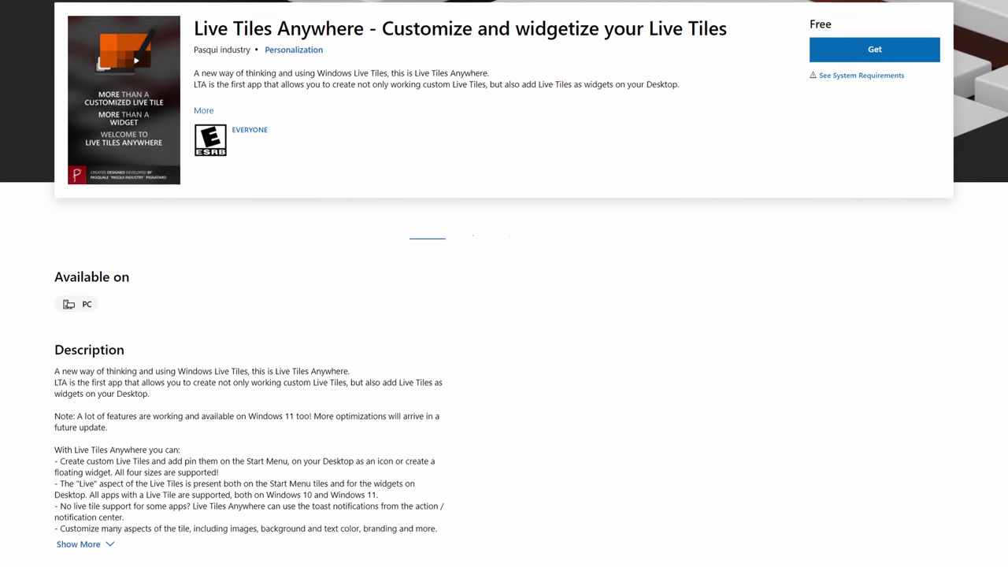
scroll(504, 284, down, 1)
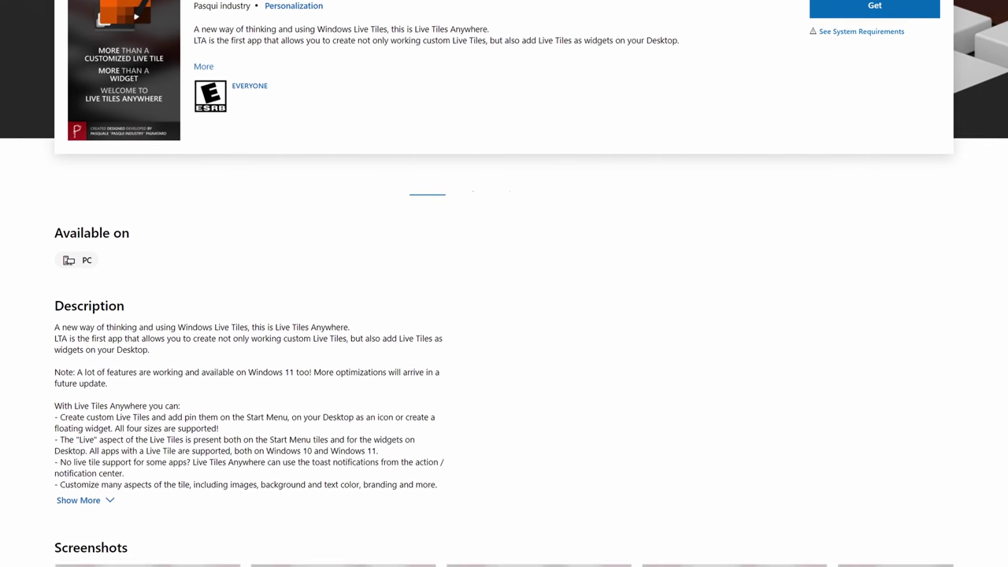
scroll(504, 284, down, 1)
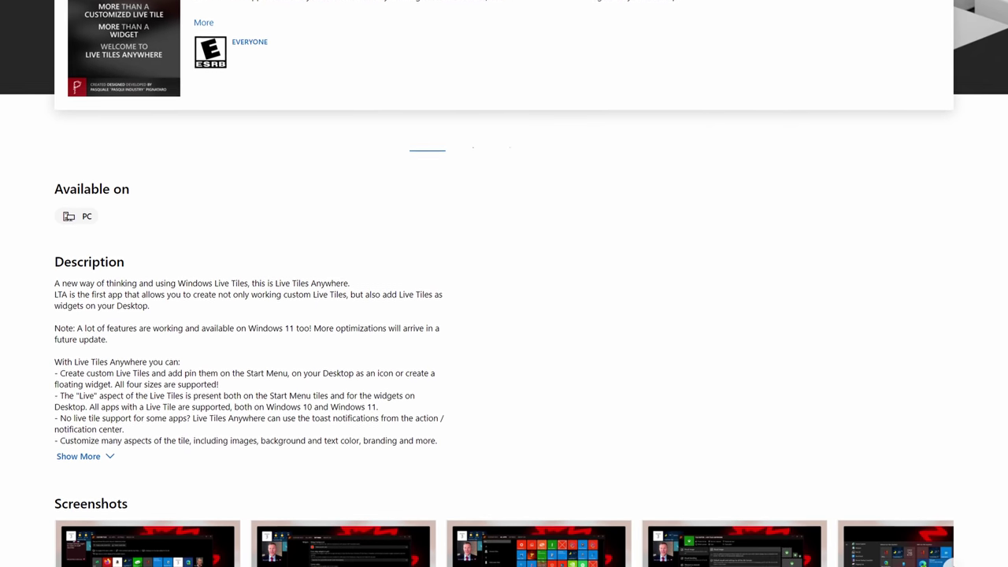
scroll(504, 284, down, 1)
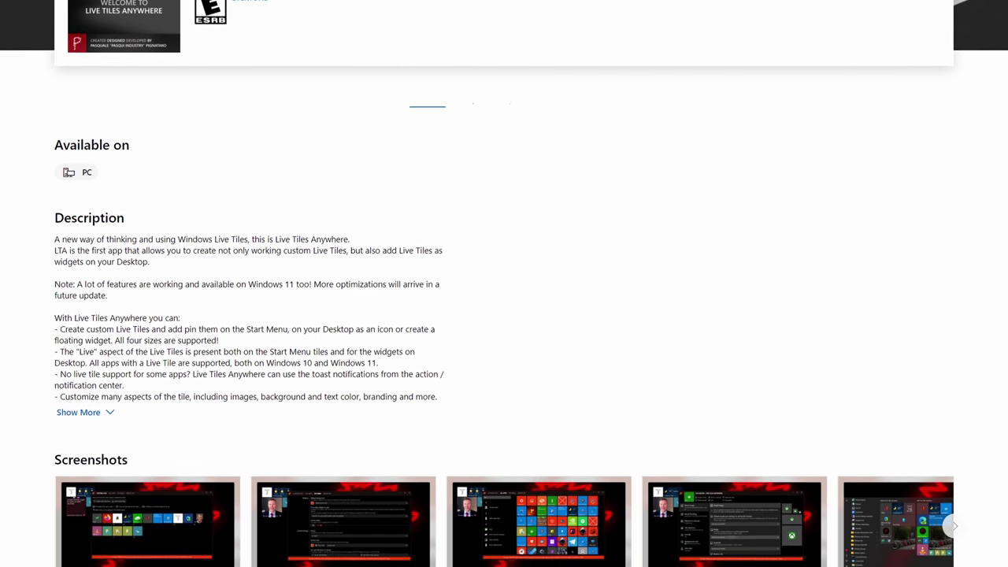
scroll(504, 283, down, 1)
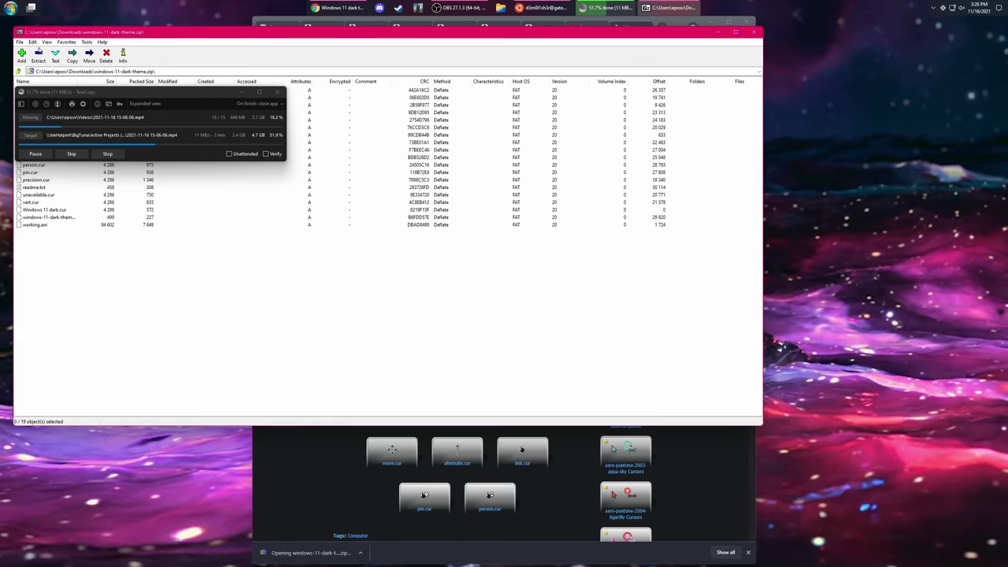
- Copy the 19 archive files into a win11 folder in Downloads, close 7-Zip, and open Files
key(F5)
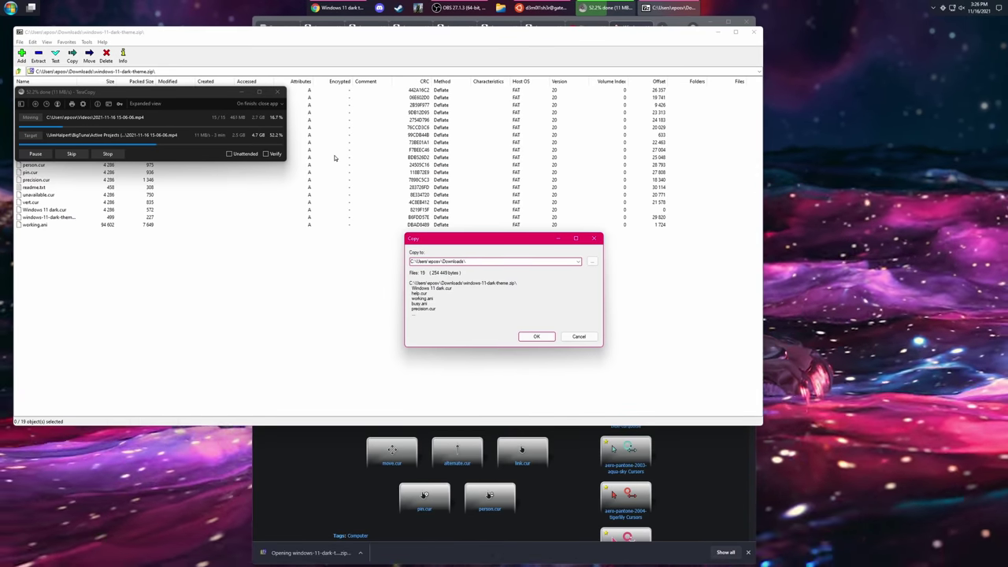
text(win11dark)
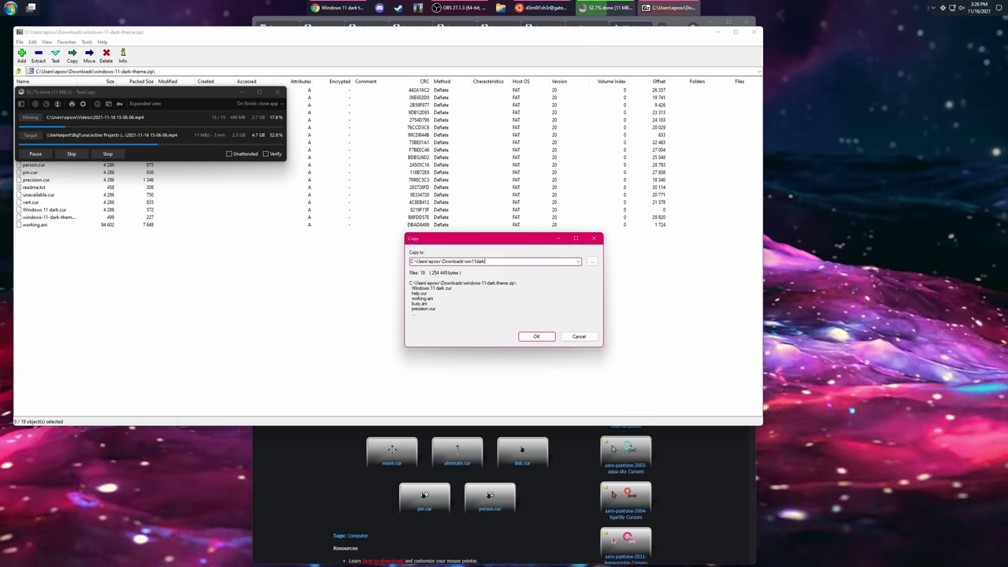
key(Return)
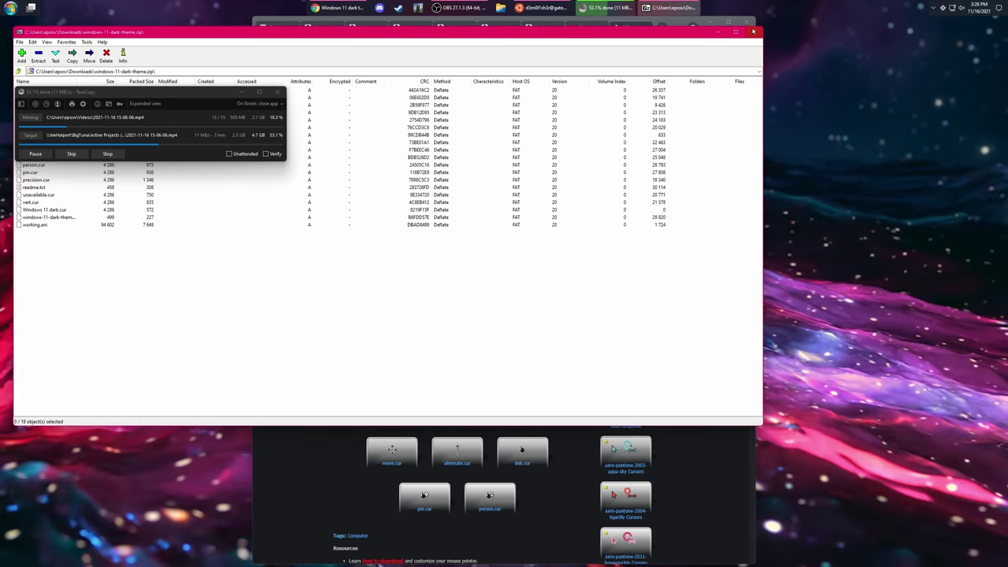
click(753, 31)
click(500, 7)
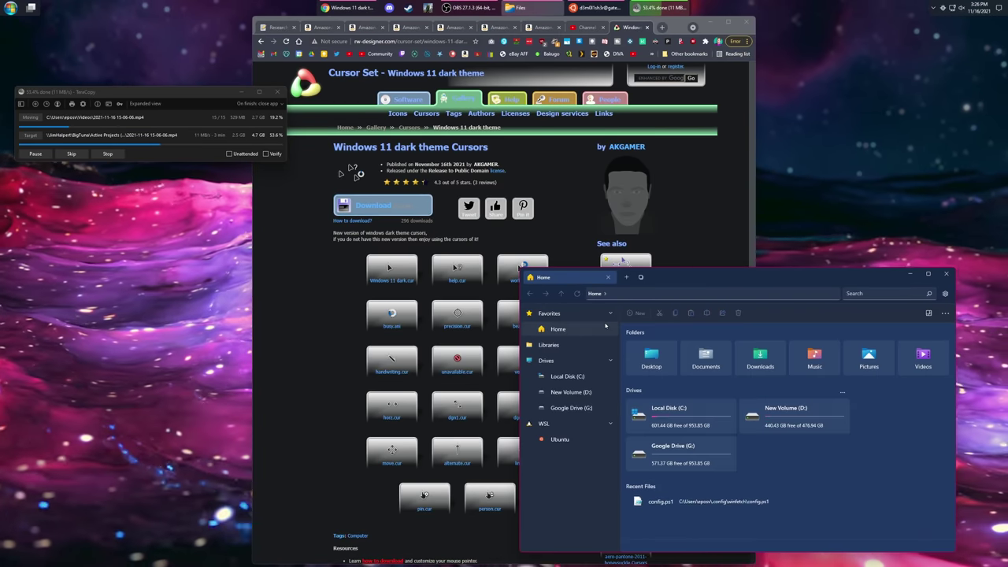
- Close Files and show the Downloads folder in a new File Explorer window
click(608, 278)
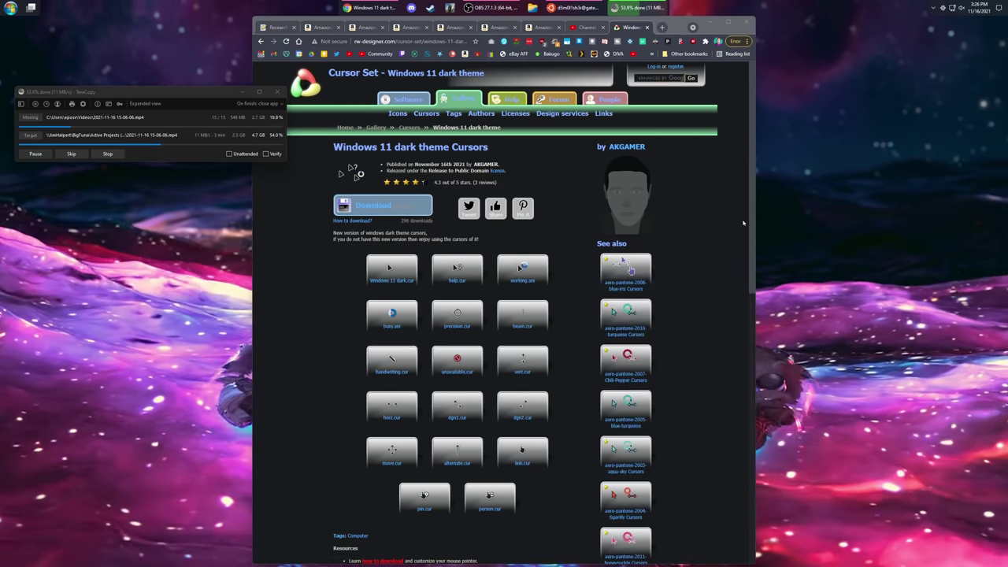
key(super+e)
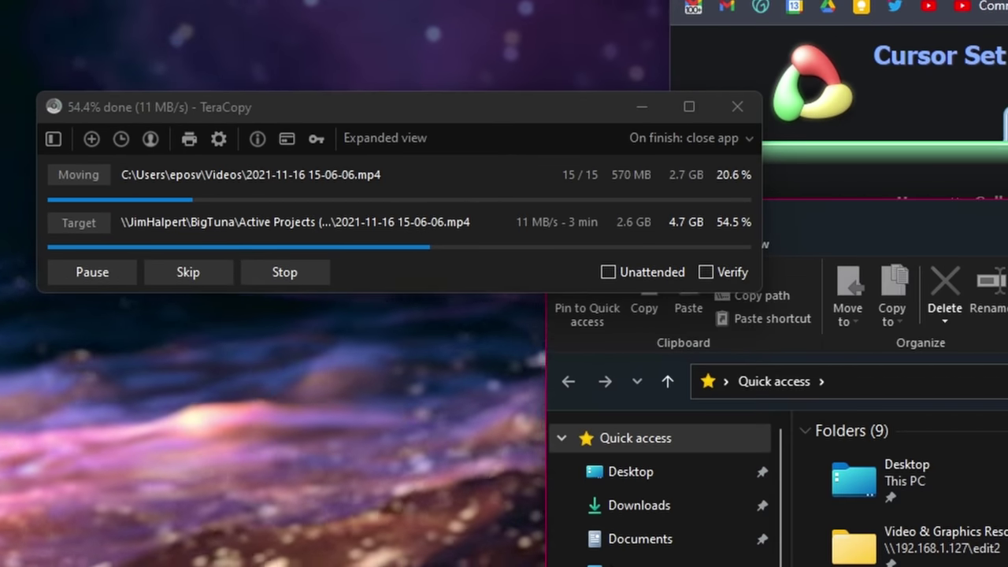
click(638, 505)
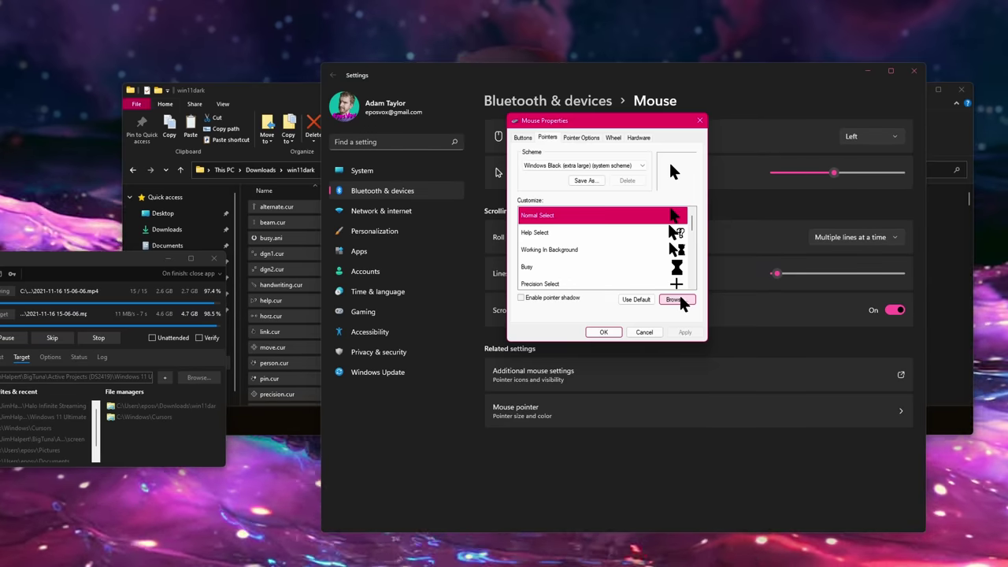
- Browse for a custom pointer file and extract the Windows 11 Cursors Concept v2 archive
click(676, 295)
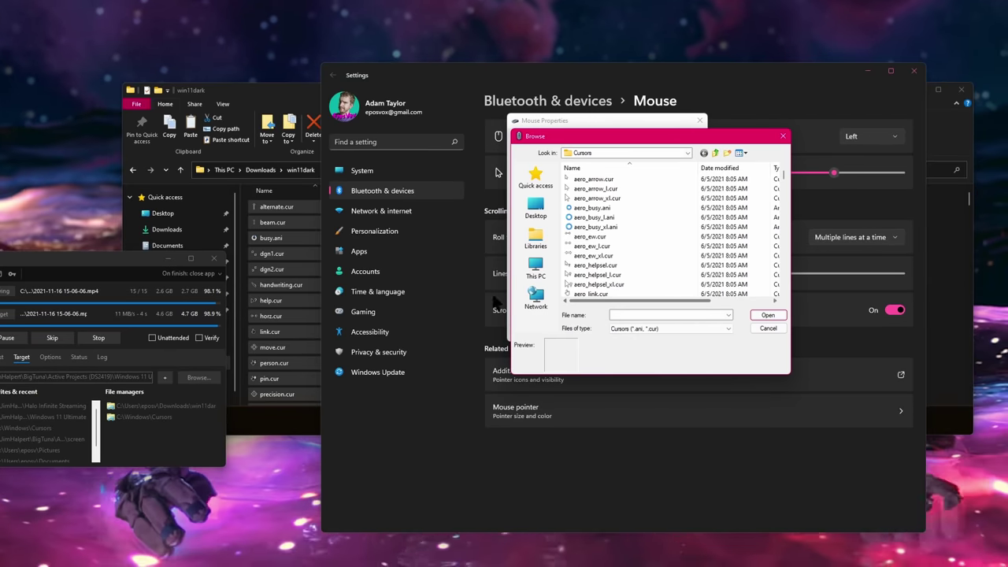
click(298, 302)
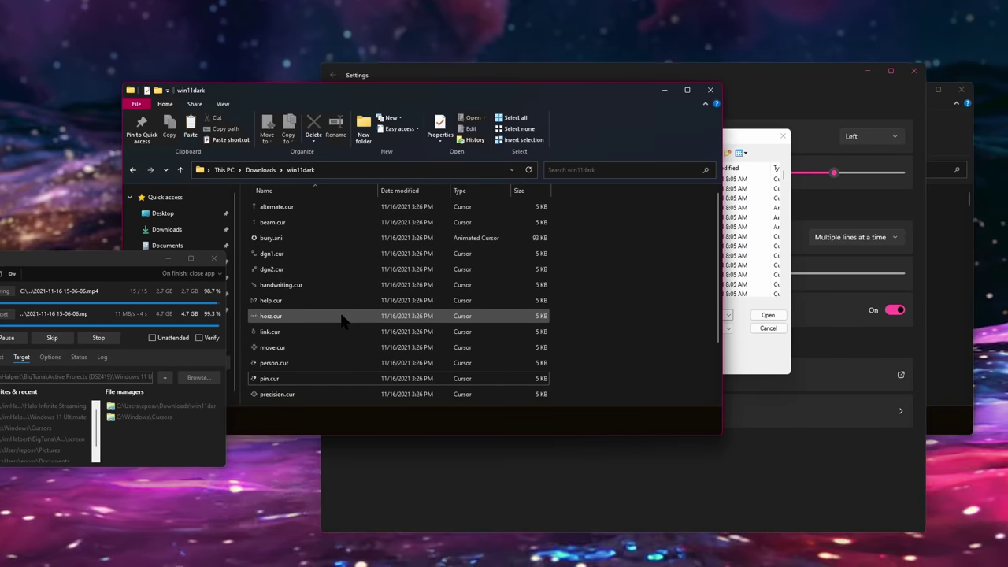
scroll(343, 319, down, 2)
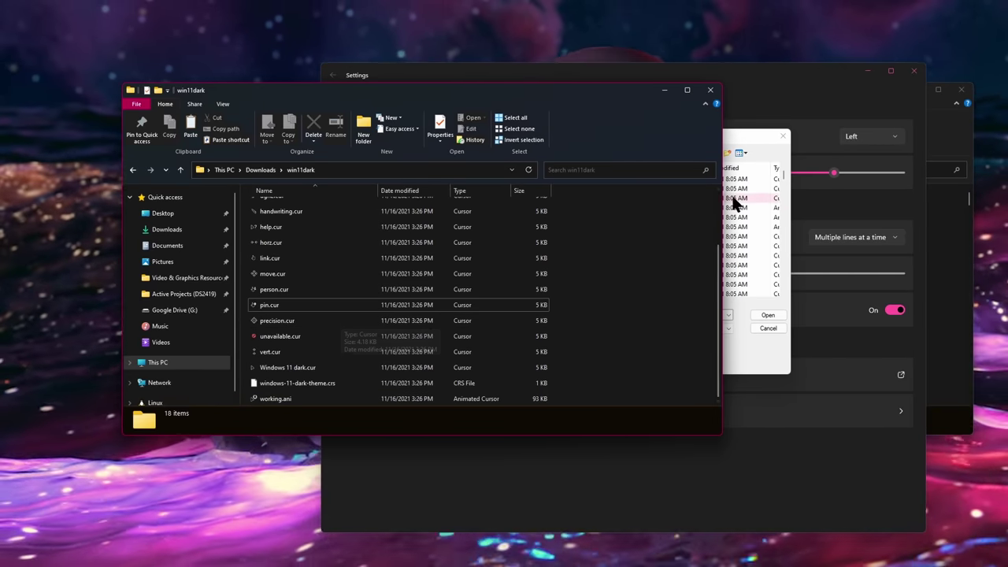
click(772, 157)
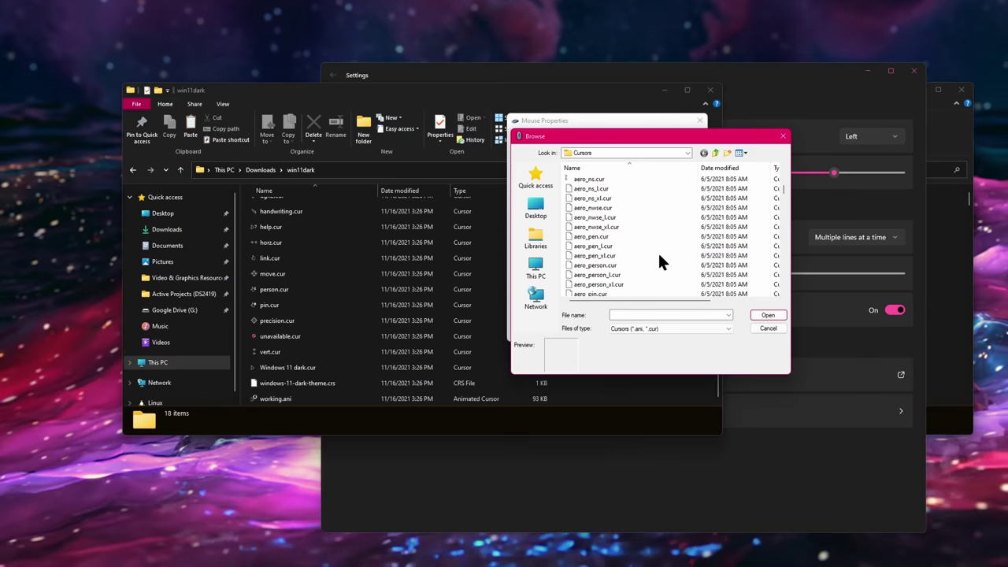
scroll(660, 259, down, 6)
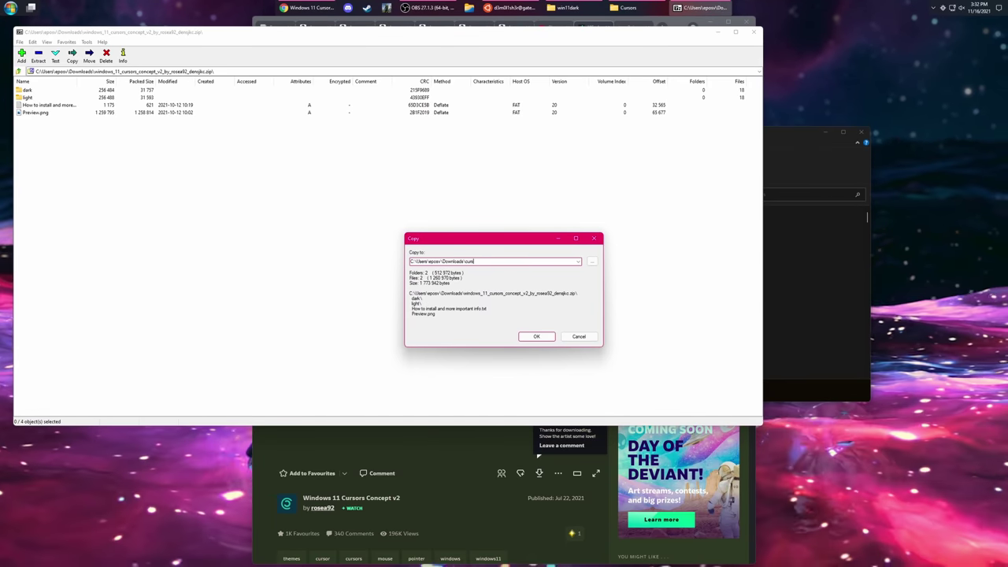
key(Return)
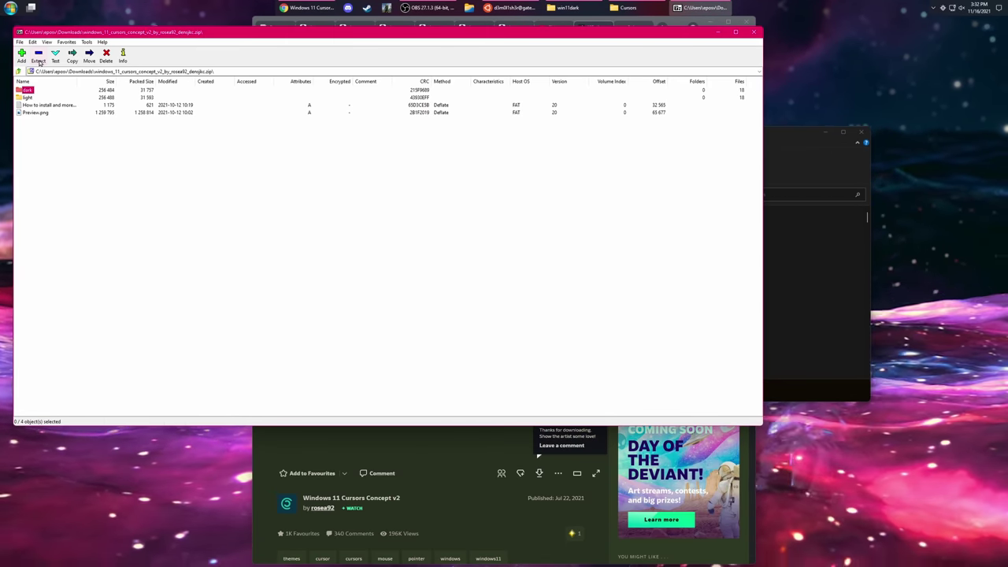
click(753, 33)
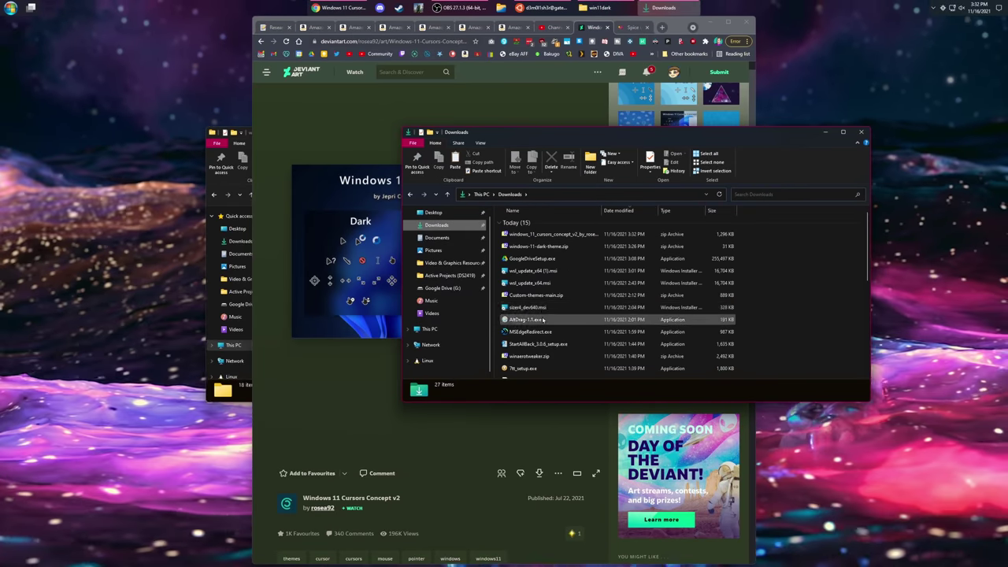
- Install the dark cursor scheme from the extracted cursors > dark install.inf file
scroll(529, 323, down, 3)
double_click(517, 288)
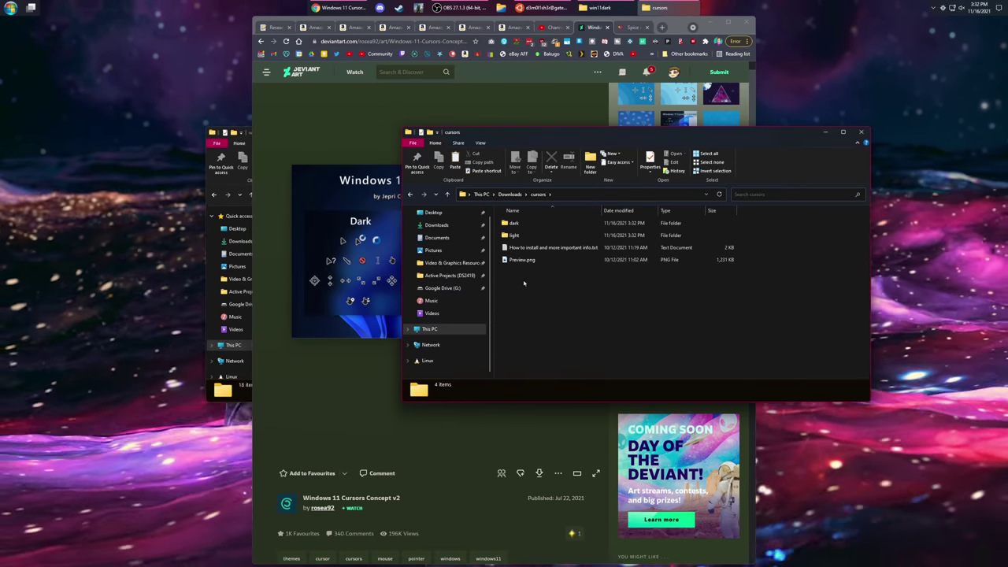
double_click(520, 224)
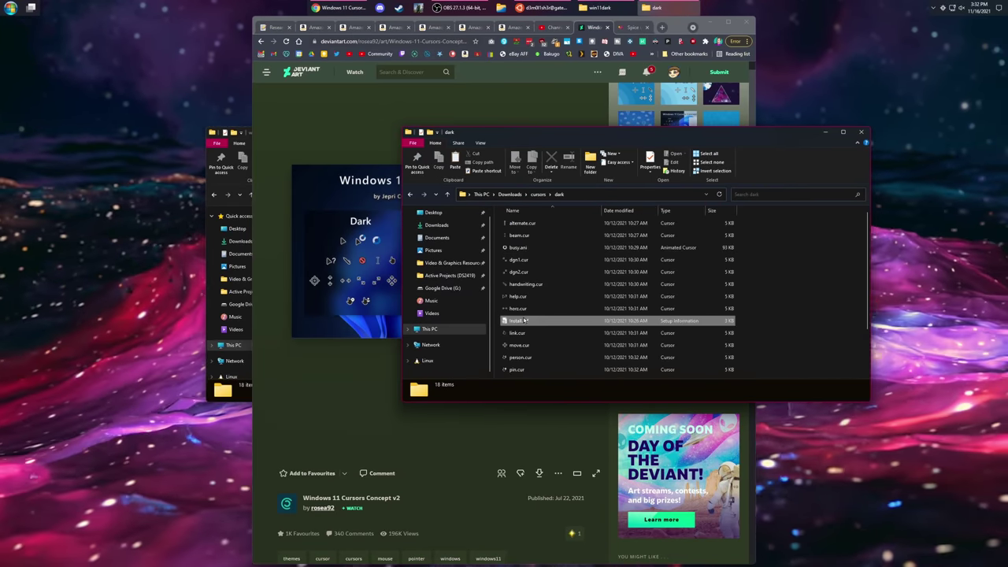
right_click(526, 320)
click(549, 349)
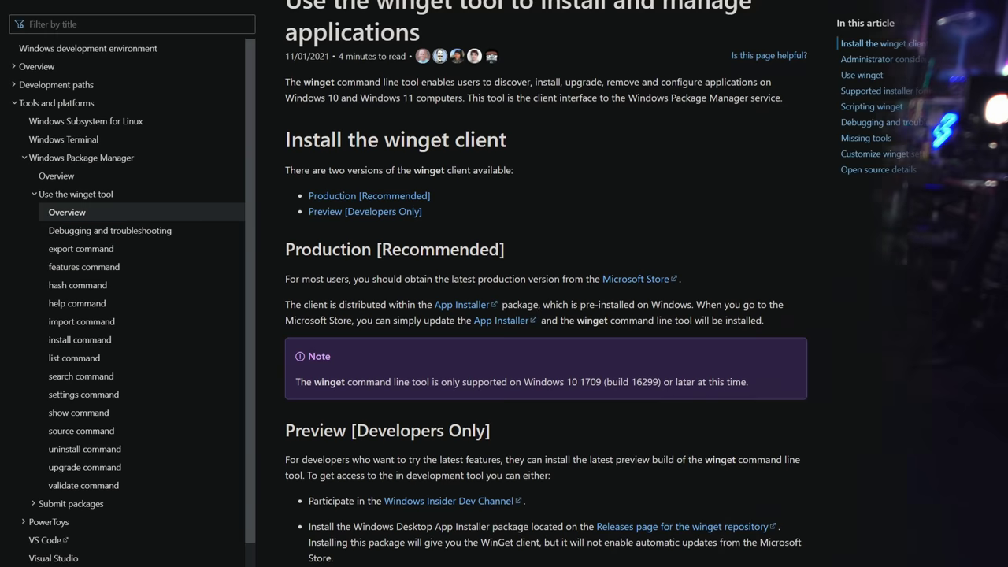
- Scroll the winget article down to the Use winget section with its search and install examples
scroll(543, 283, down, 2)
scroll(544, 284, down, 4)
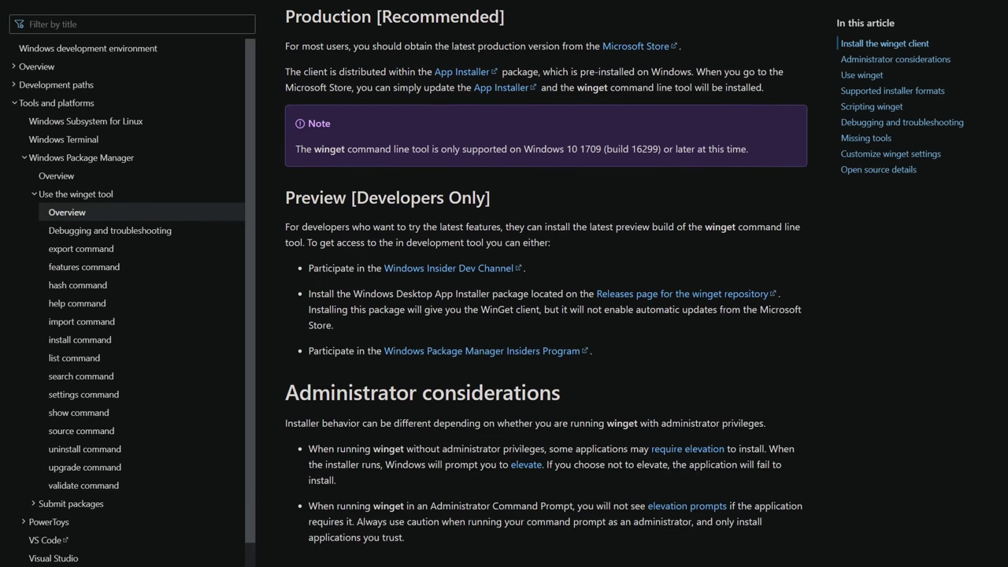
scroll(543, 283, down, 3)
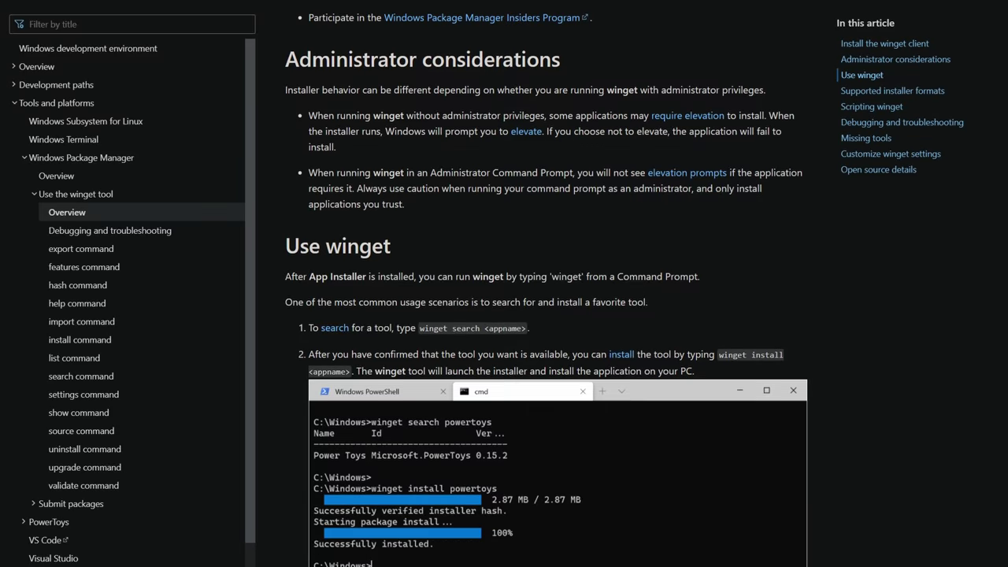
scroll(543, 283, down, 3)
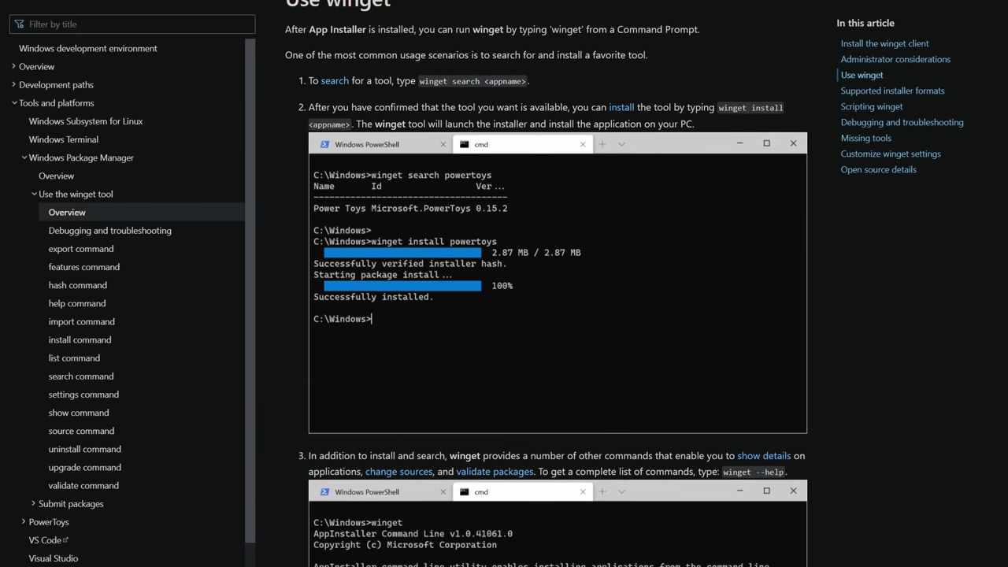
scroll(544, 283, down, 2)
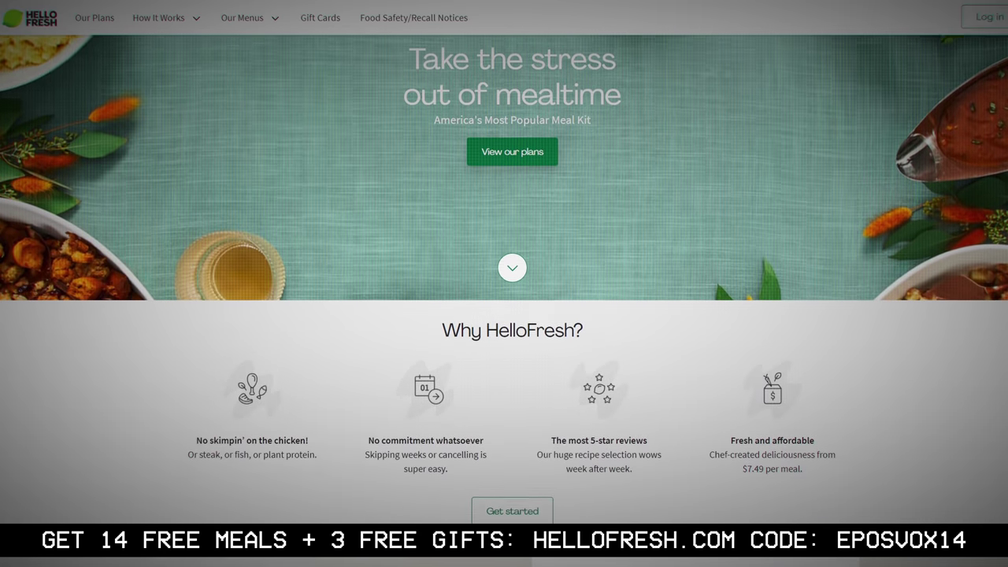
- Scroll the HelloFresh homepage past 'What's inside each box?' to the recipe carousel
scroll(504, 284, down, 2)
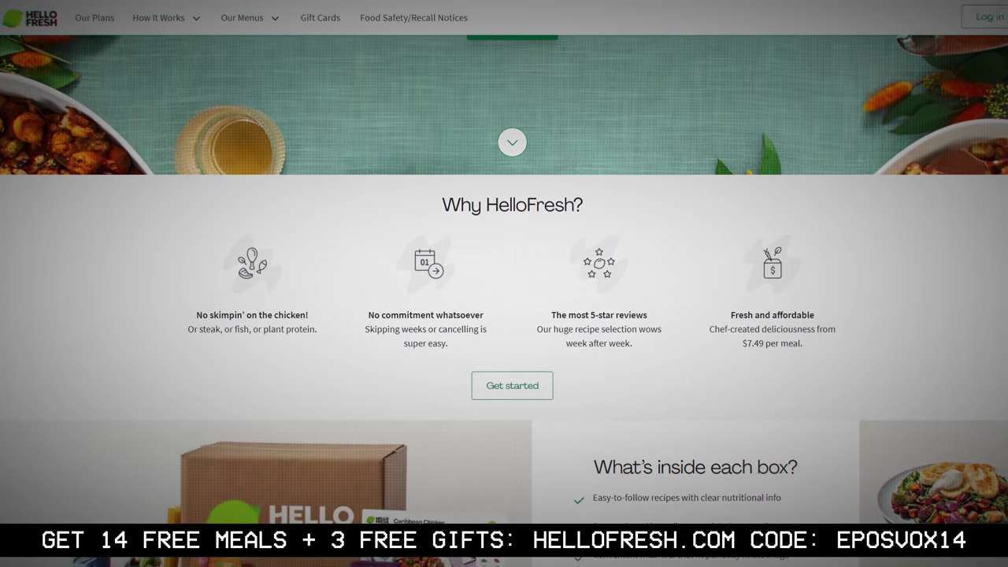
scroll(504, 283, down, 2)
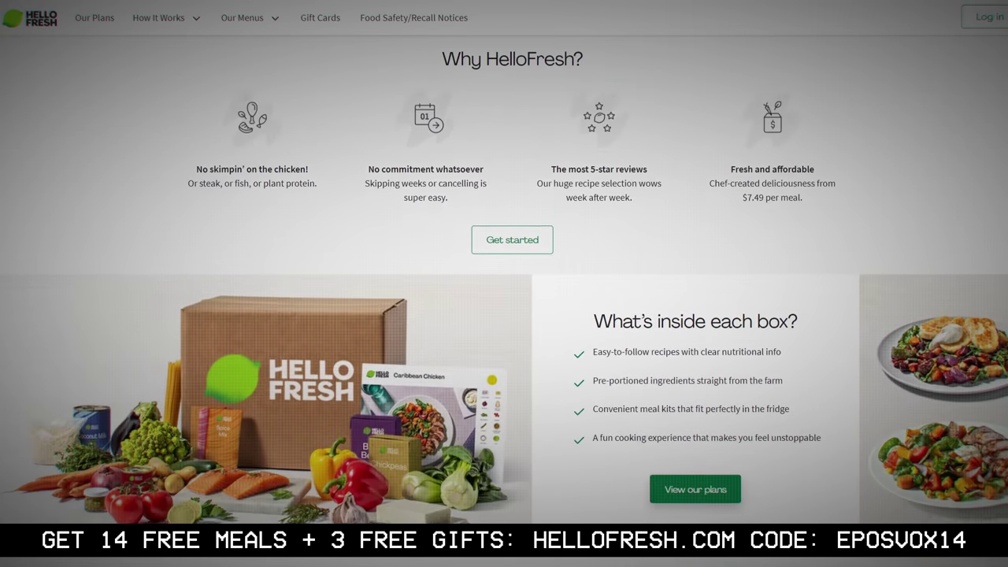
scroll(504, 284, down, 2)
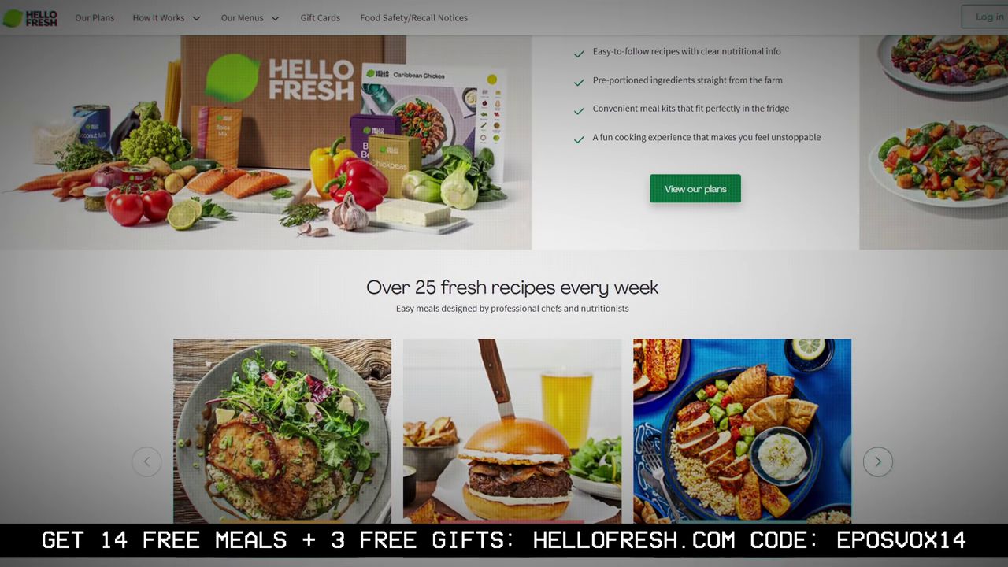
scroll(504, 284, down, 1)
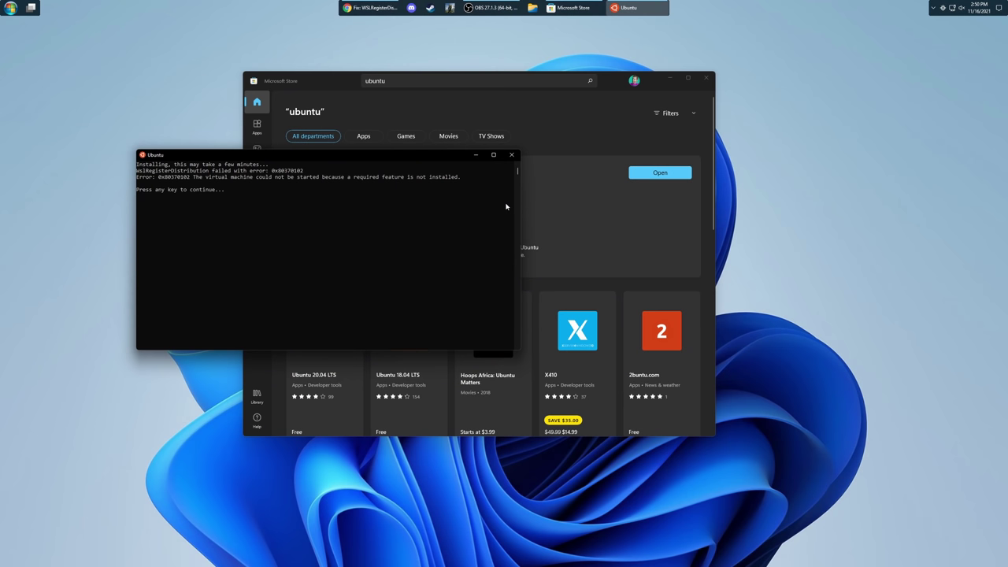
- Close the Ubuntu error console and run wsl --set-default-version 2 in PowerShell
click(512, 155)
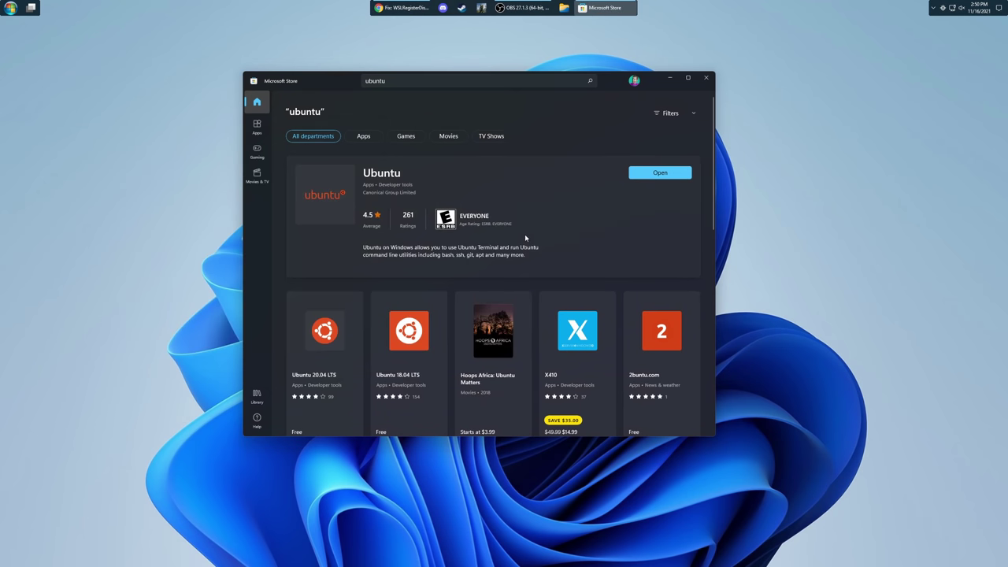
scroll(515, 240, down, 5)
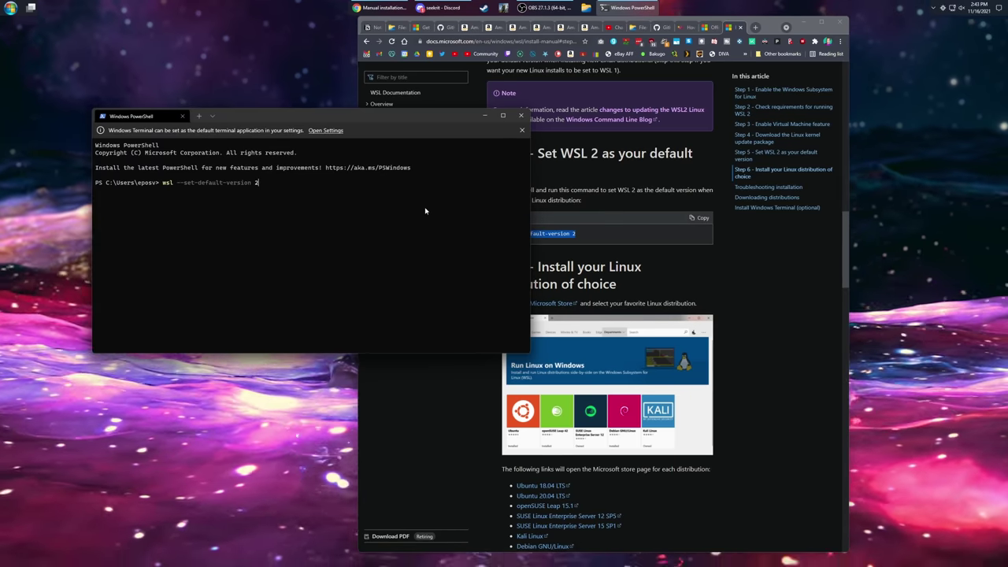
key(Return)
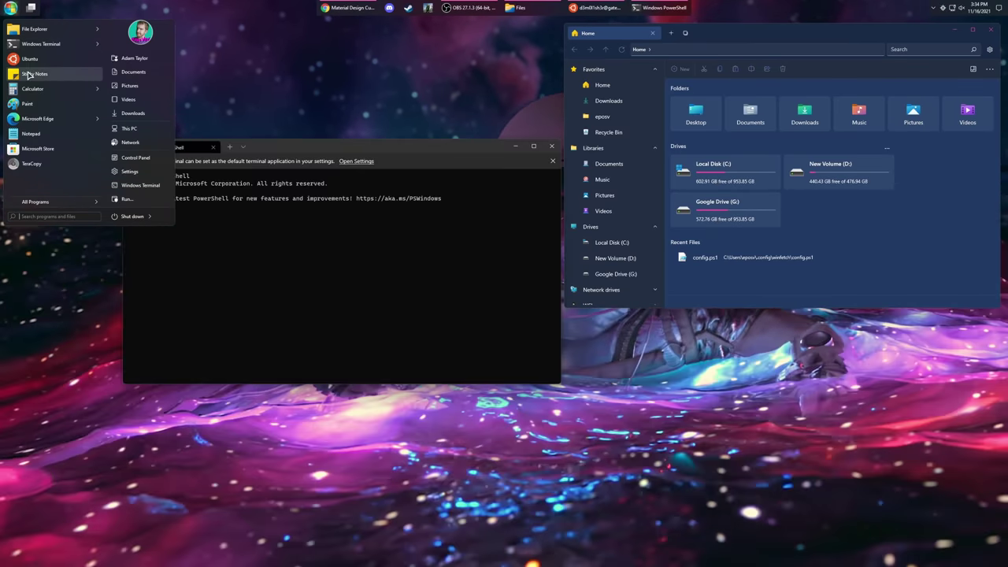
- Launch the Ubuntu terminal at the top-left and place PowerShell in front at the lower left
click(30, 58)
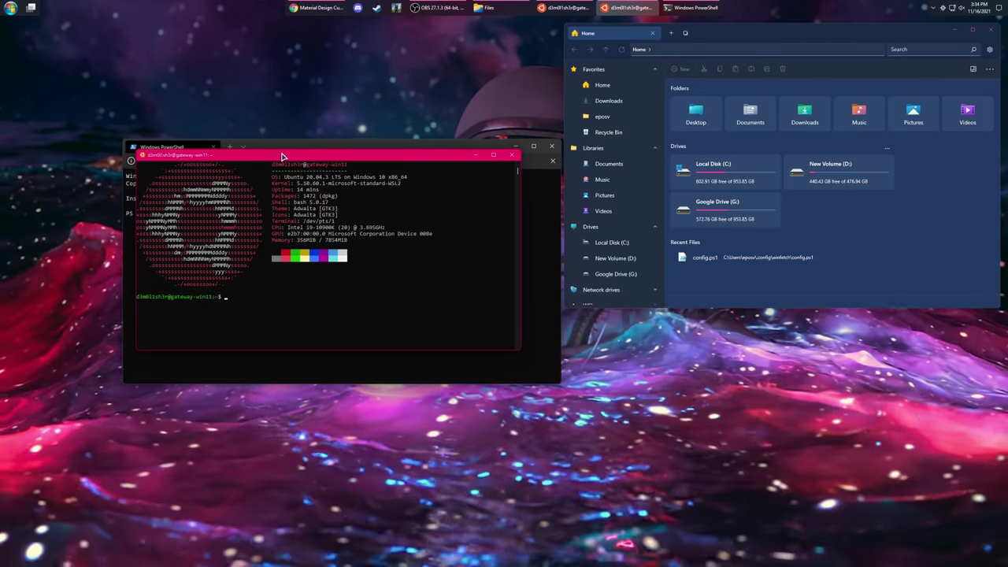
drag(282, 155, 153, 33)
drag(431, 150, 322, 258)
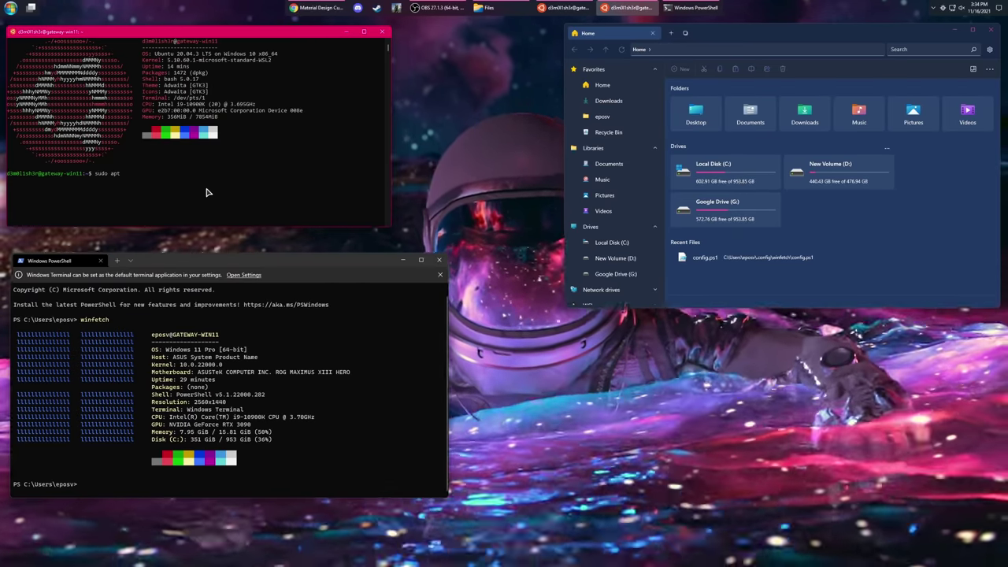
- Start Kdenlive from a Start search for 'kde' and position it lower right below Files
key(super)
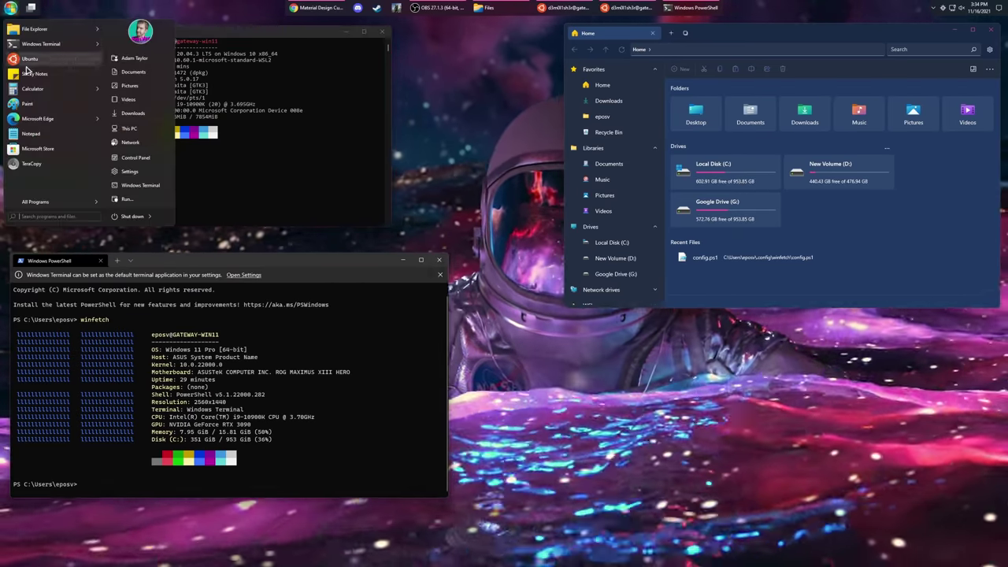
text(kdenlive)
key(Return)
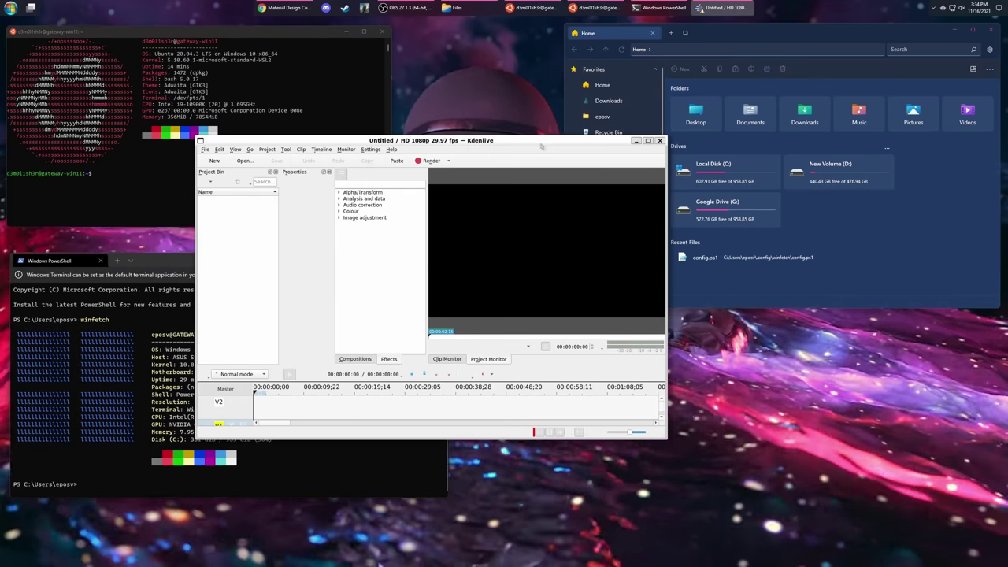
drag(541, 145, 851, 262)
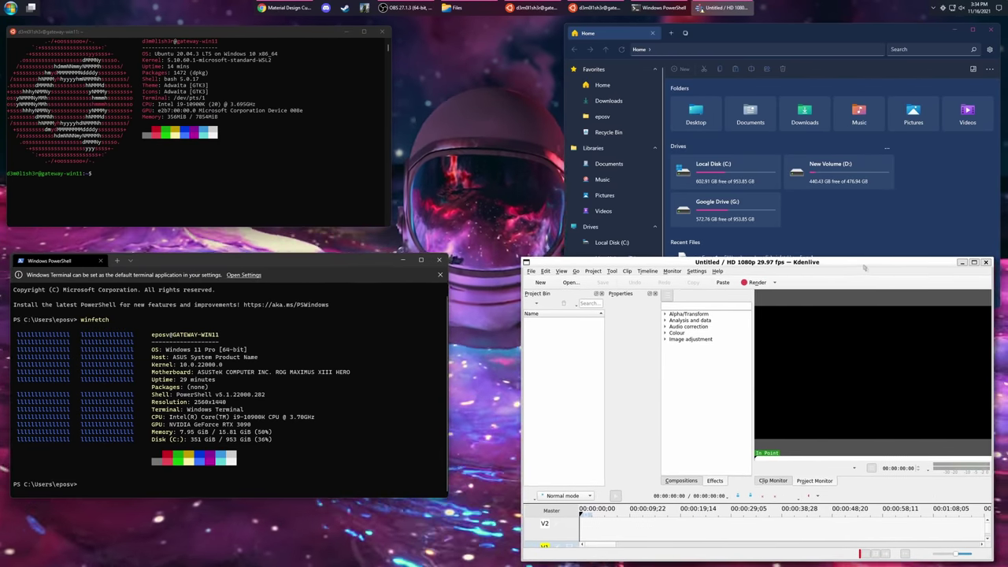
drag(862, 264, 817, 242)
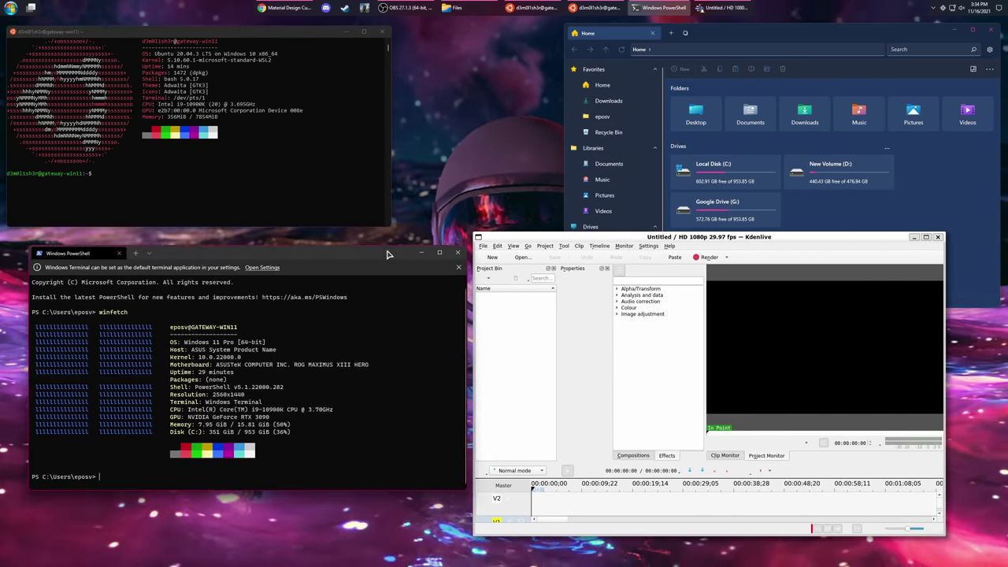
drag(729, 40, 729, 37)
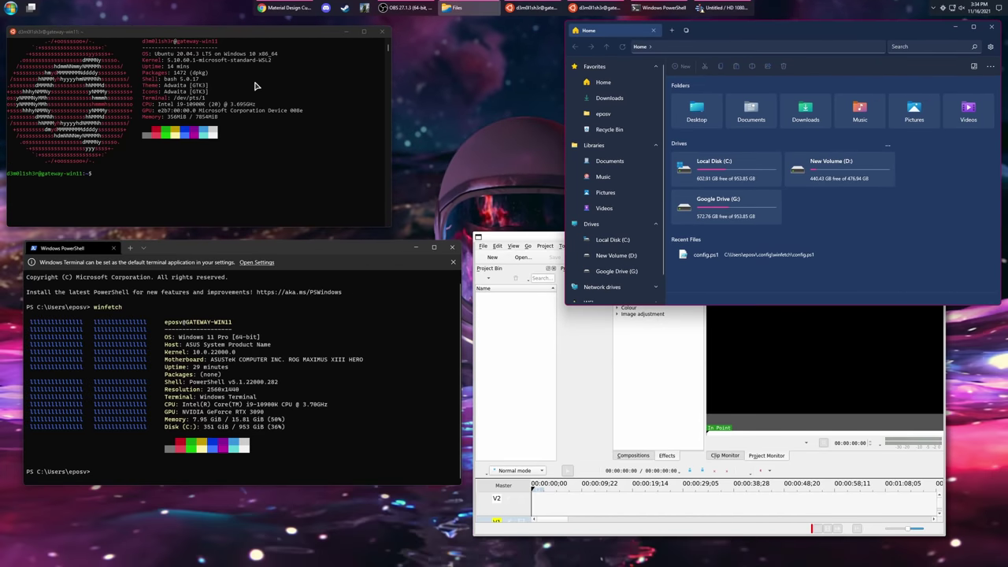